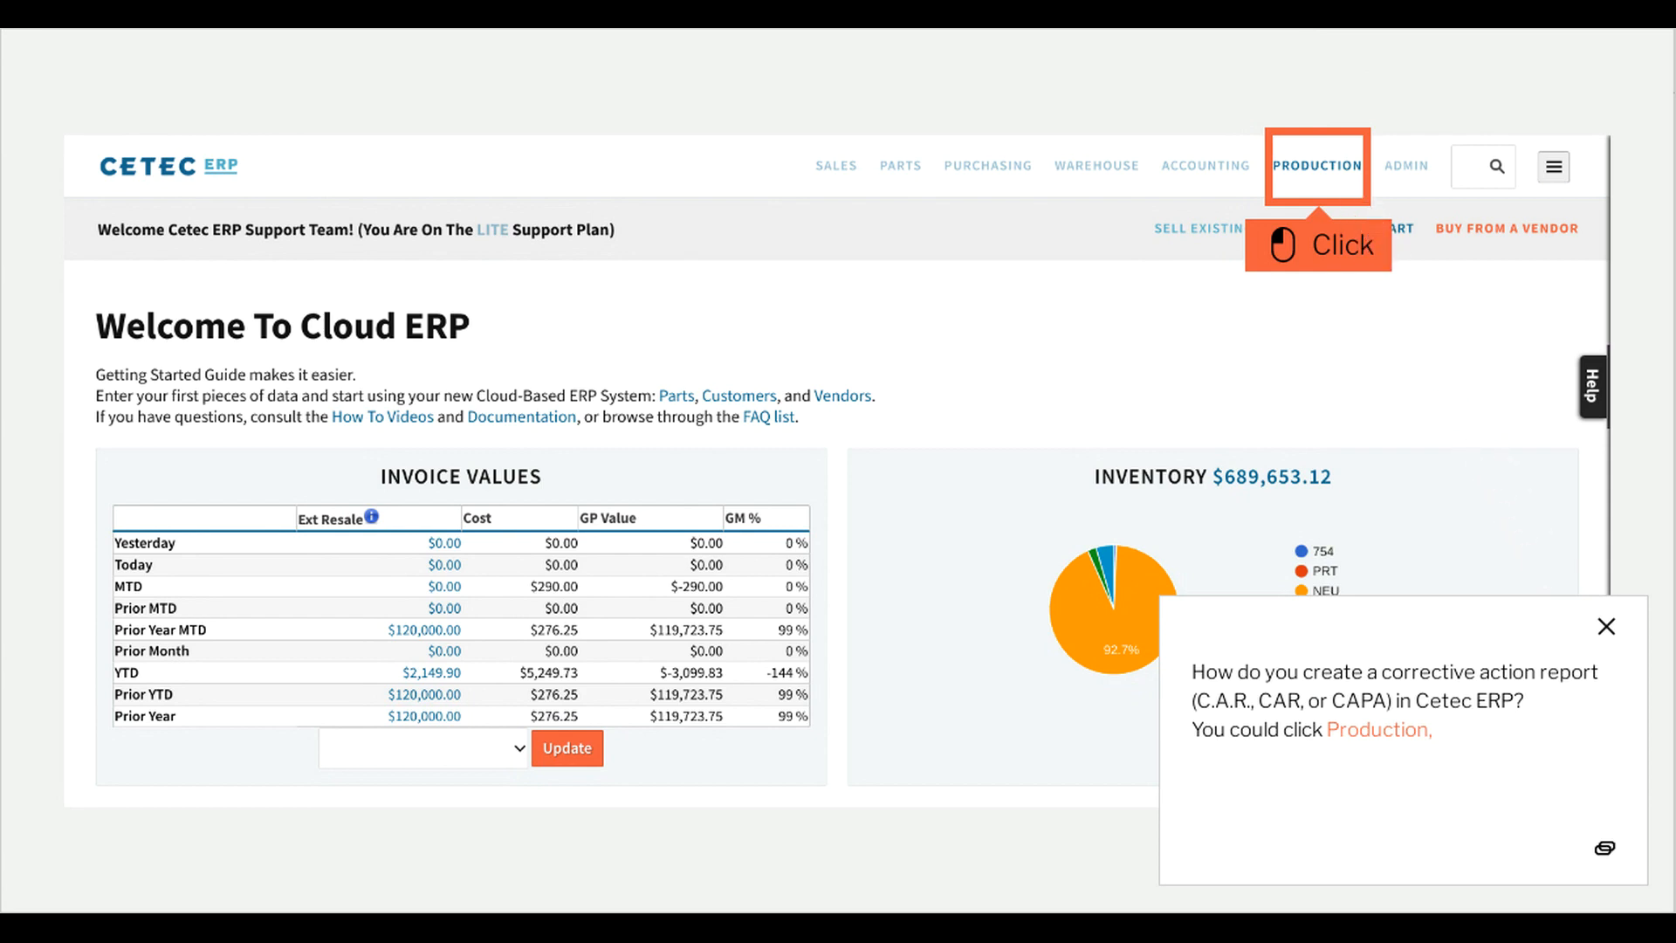
Open the CAR list from the Production quality section.
{"action": "left_click", "coordinate": [1351, 185]}
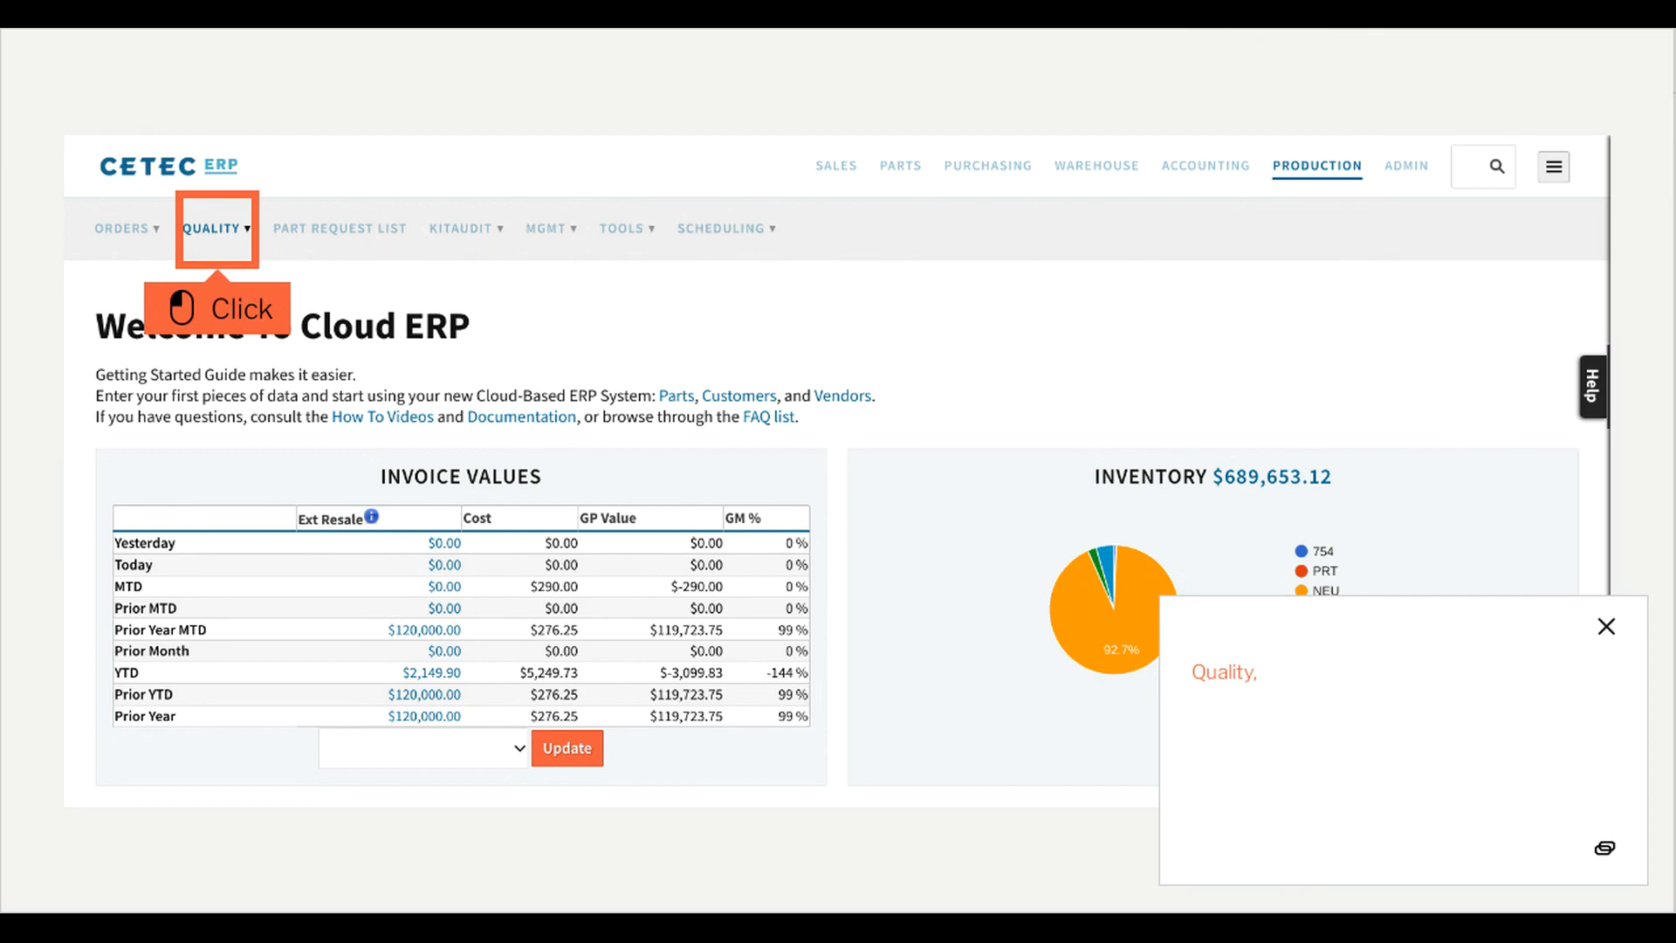
{"action": "left_click", "coordinate": [249, 247]}
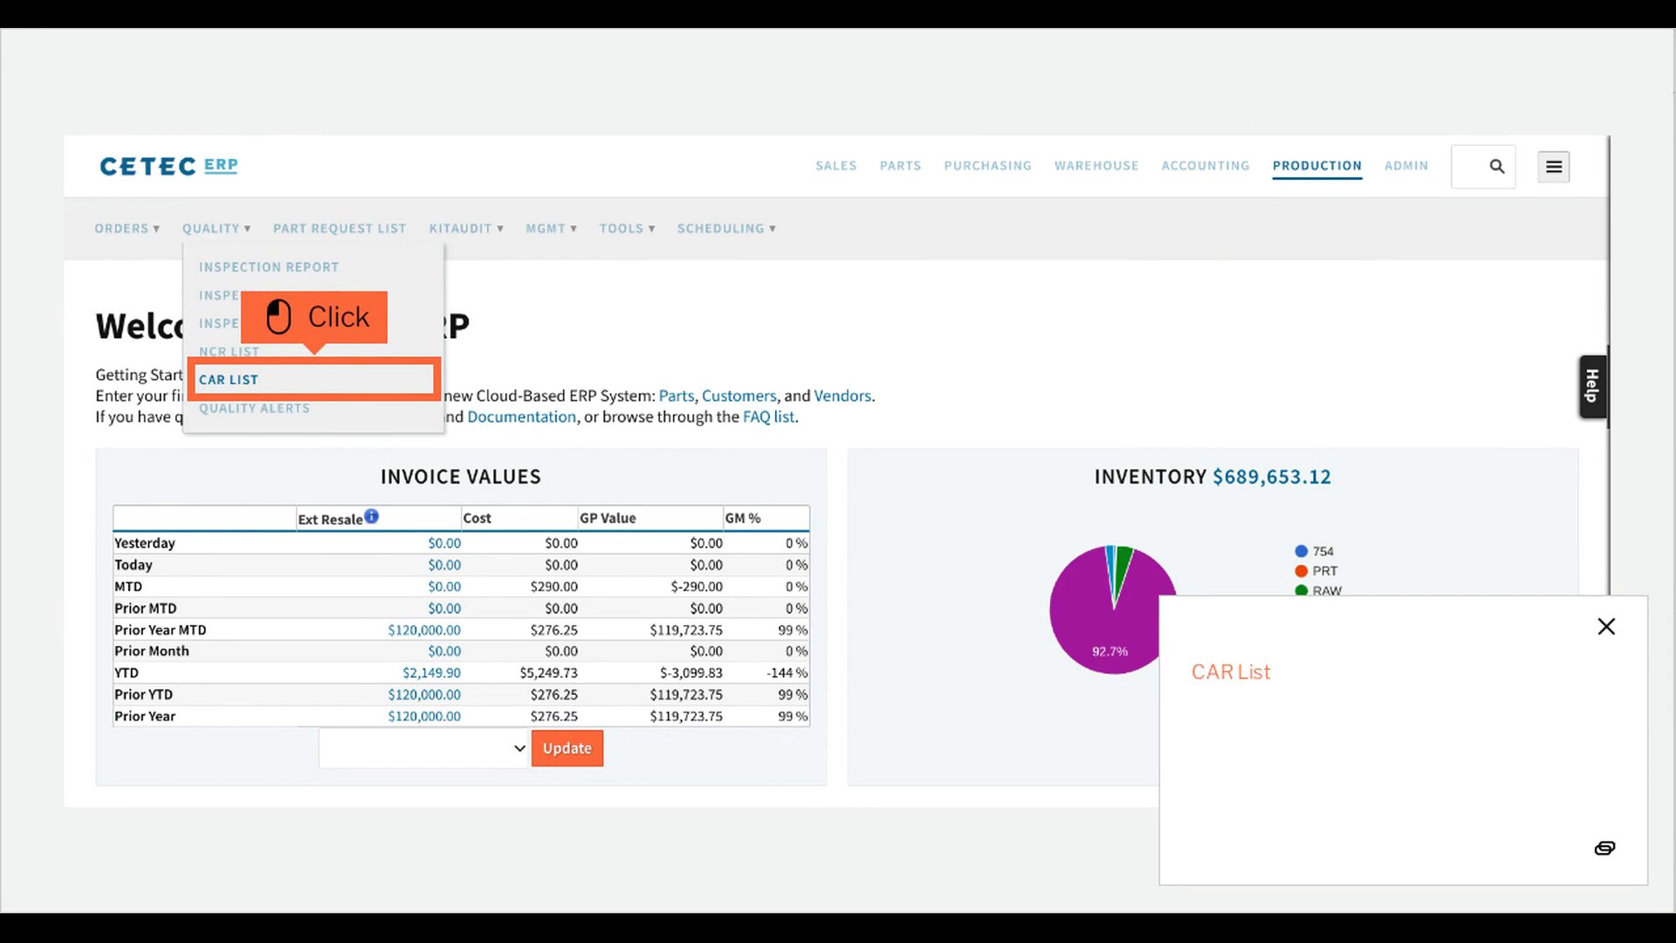
{"action": "left_click", "coordinate": [347, 393]}
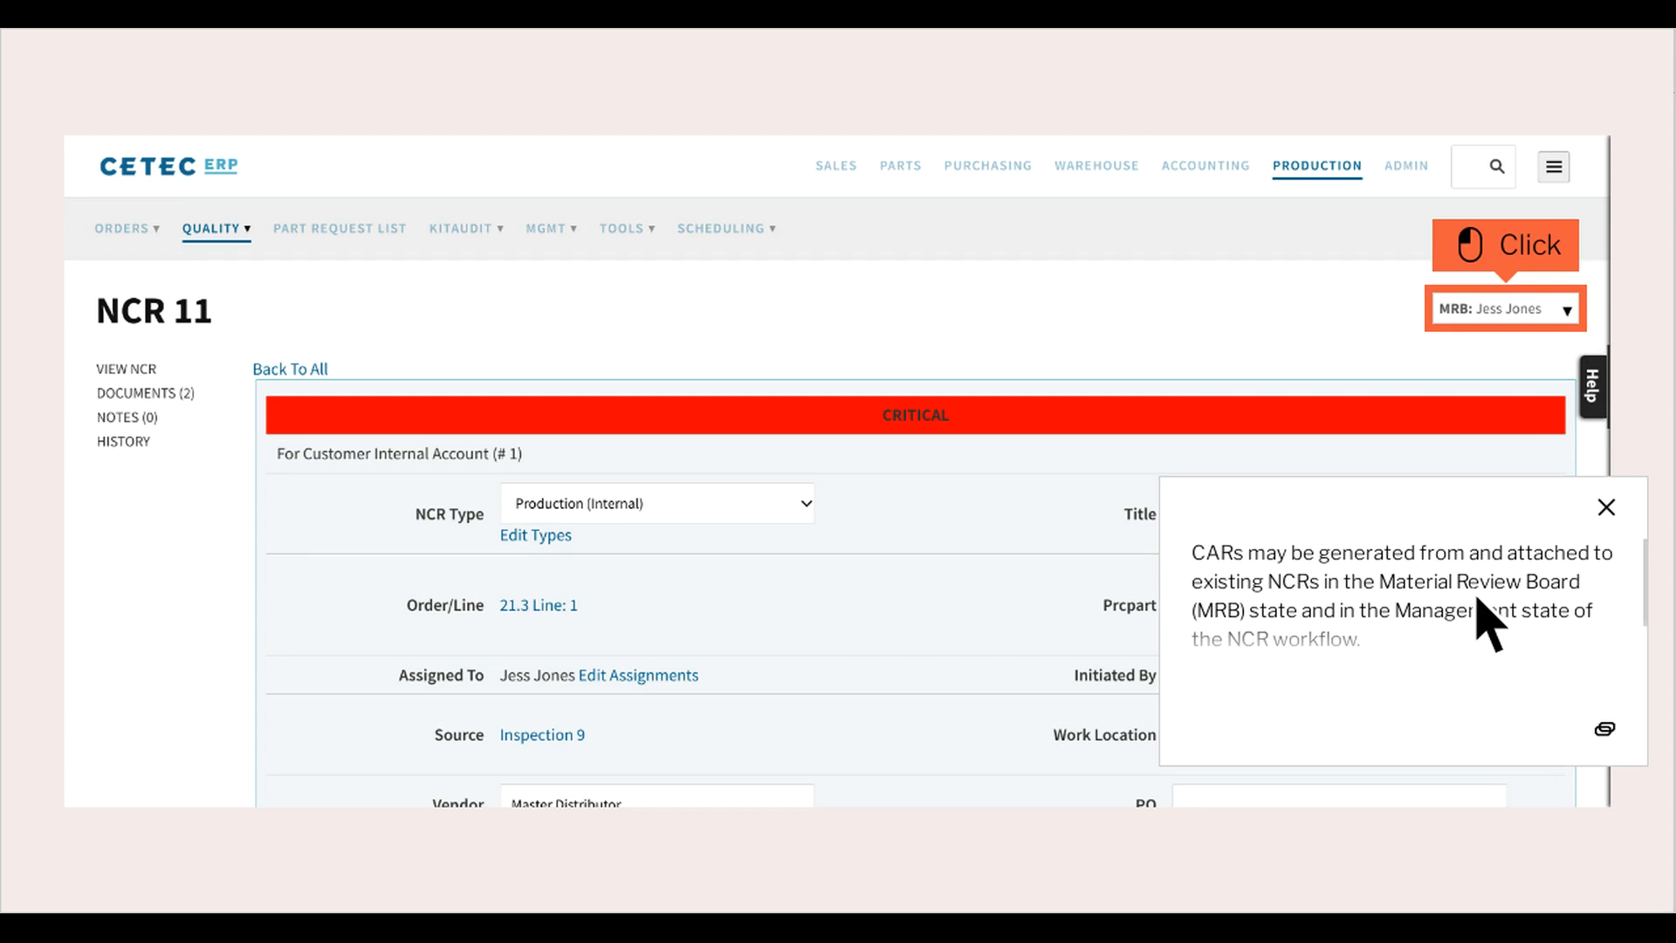
Generate a CAR from NCR 11 by updating the NCR with the Corrective Action CAR type selected.
{"action": "left_click", "coordinate": [1539, 322]}
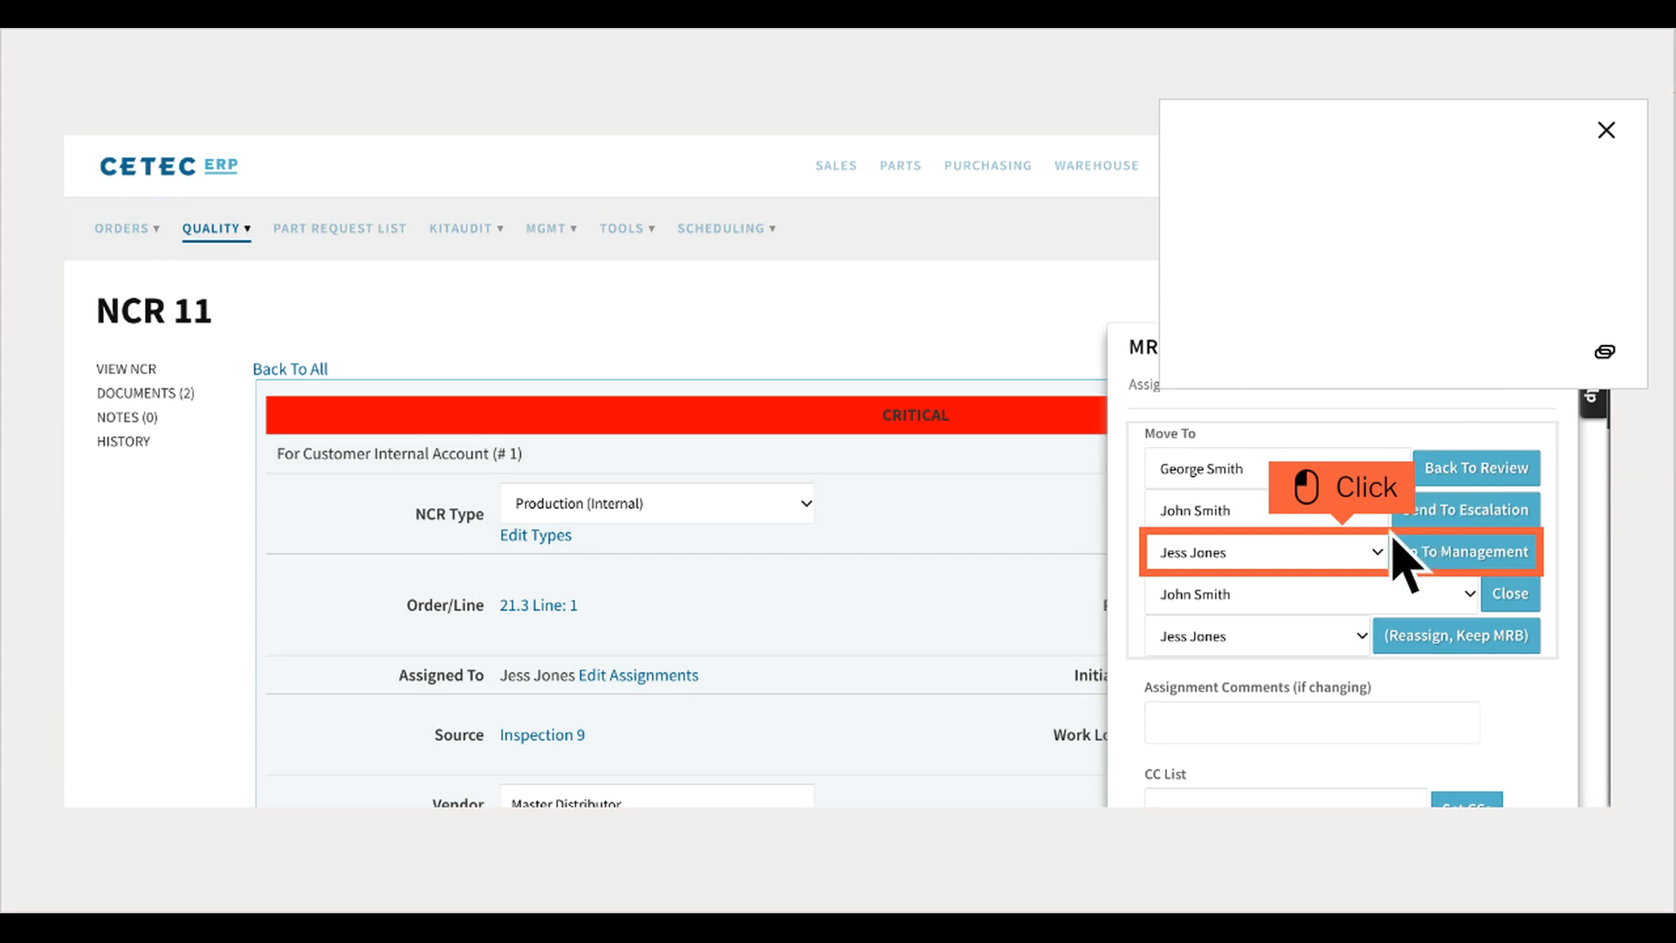
{"action": "scroll", "coordinate": [1374, 570], "scroll_direction": "down", "scroll_amount": 3}
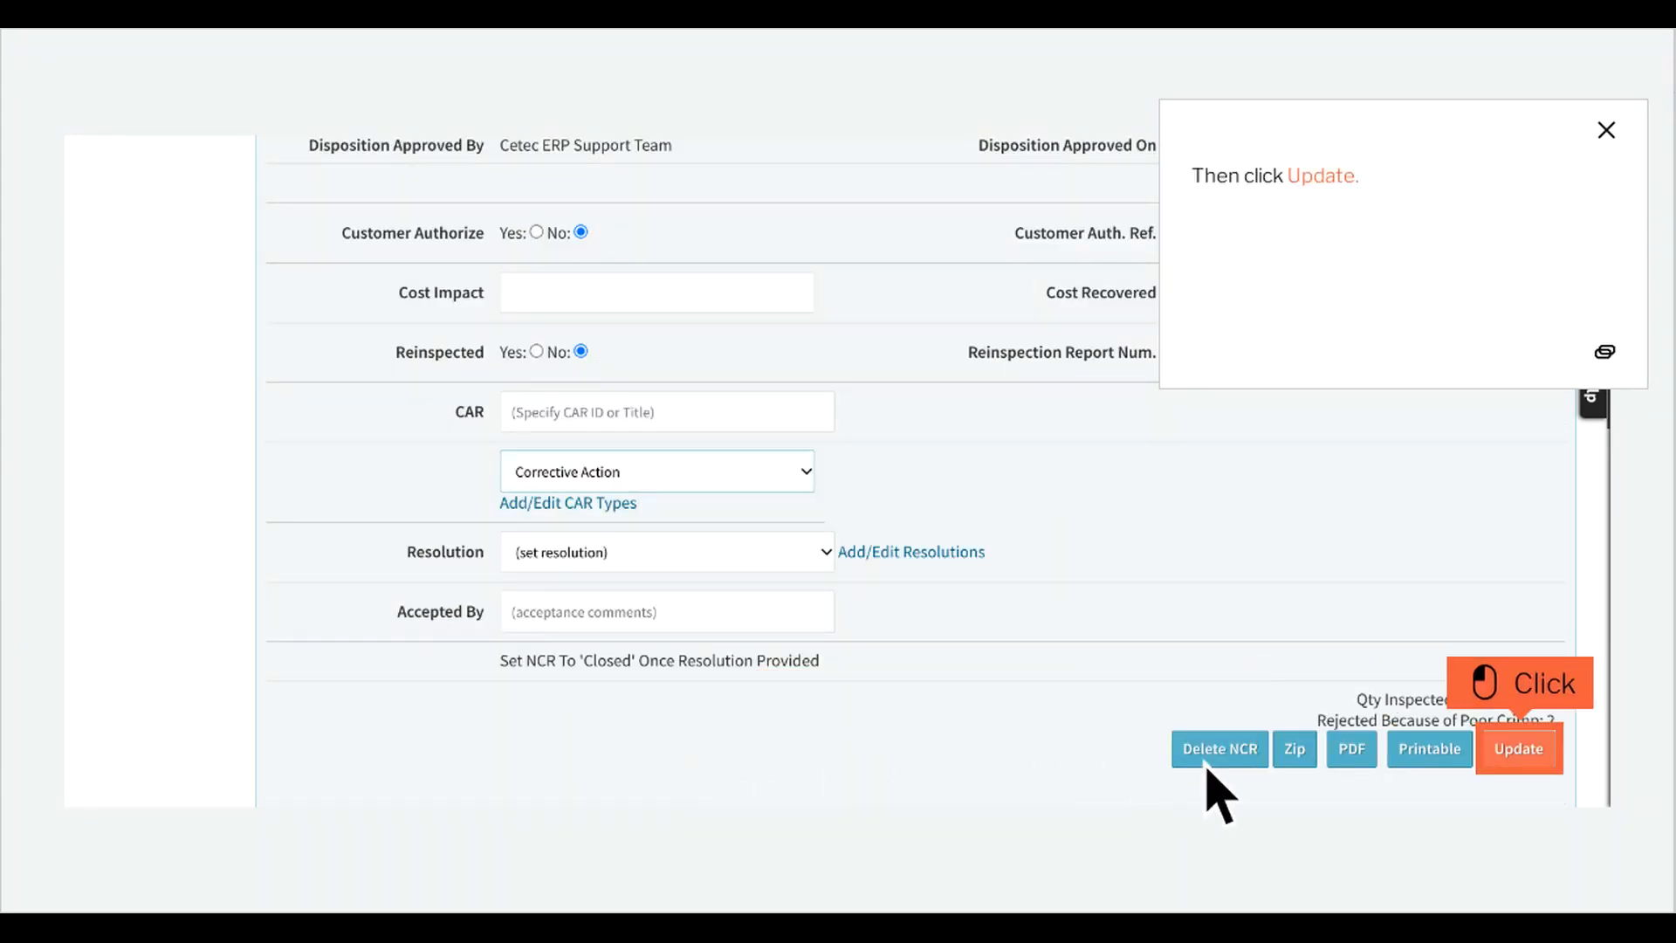
{"action": "left_click", "coordinate": [1550, 758]}
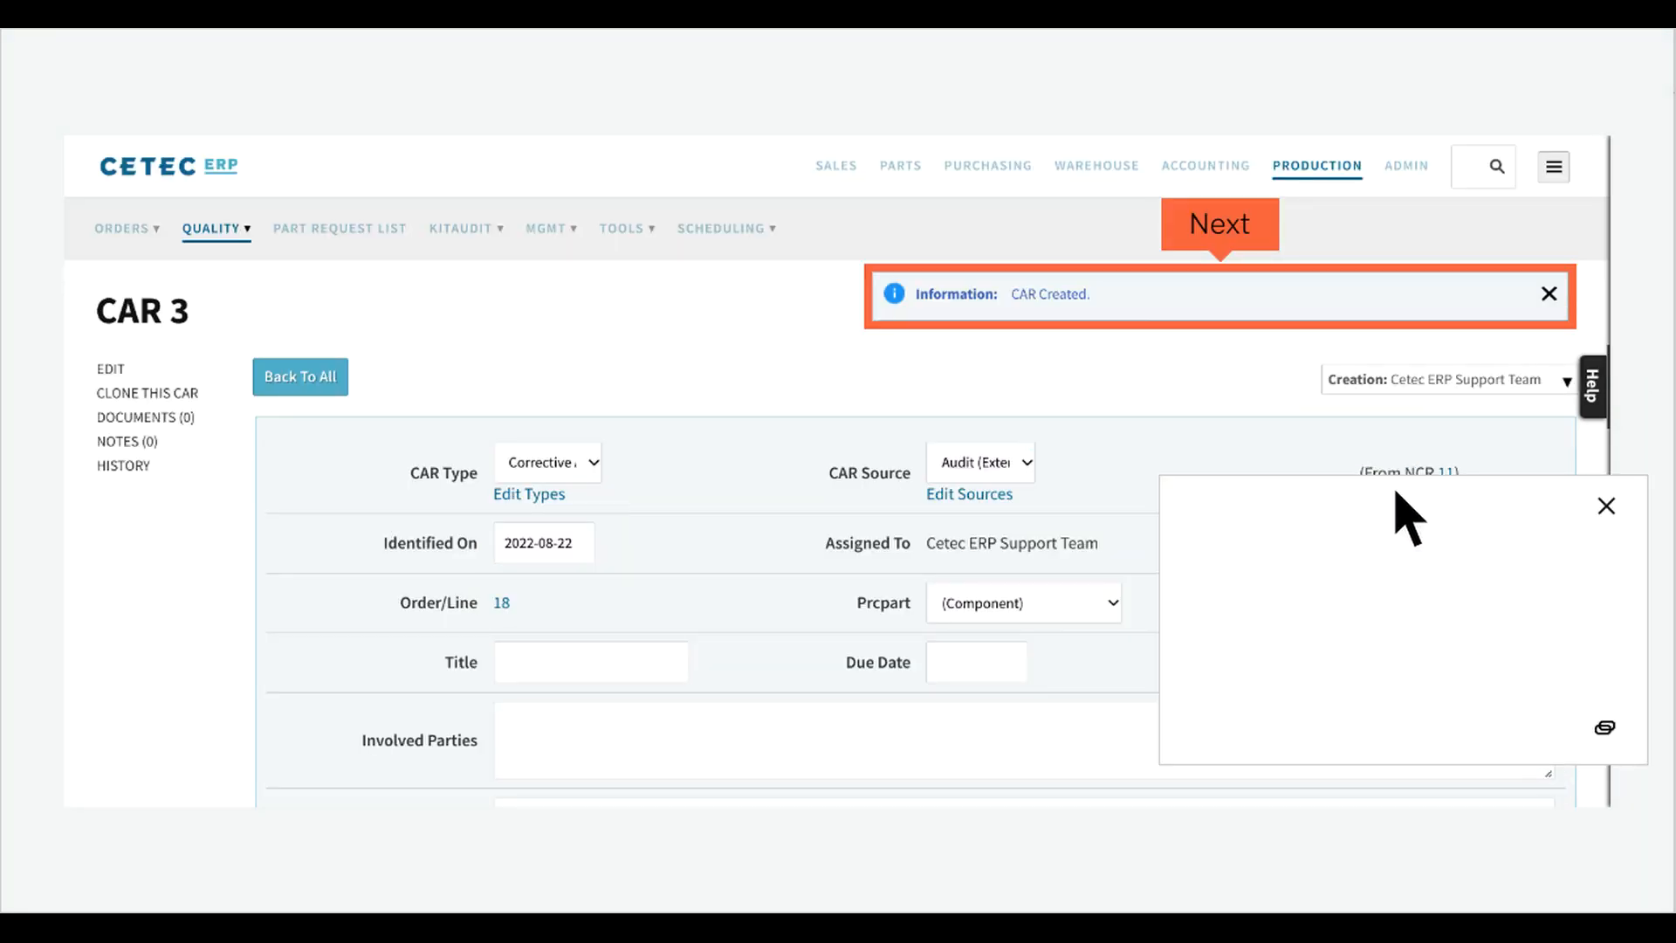
Review the new CAR's Documents, Notes and History pages.
{"action": "left_click", "coordinate": [1254, 243]}
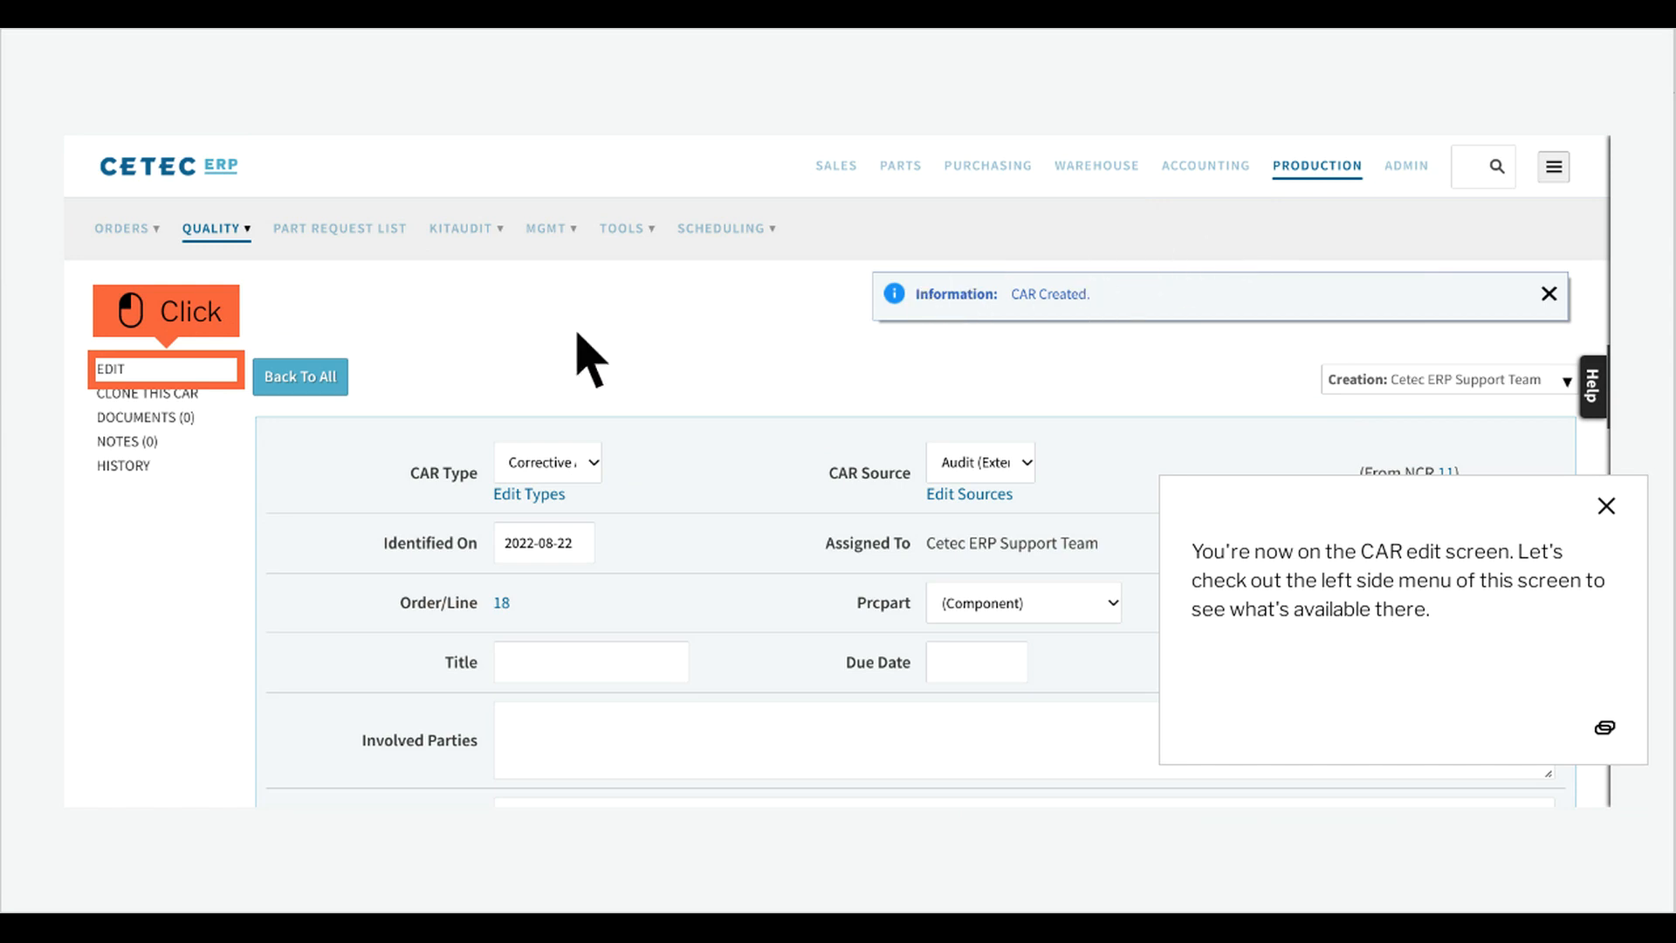
{"action": "left_click", "coordinate": [178, 421]}
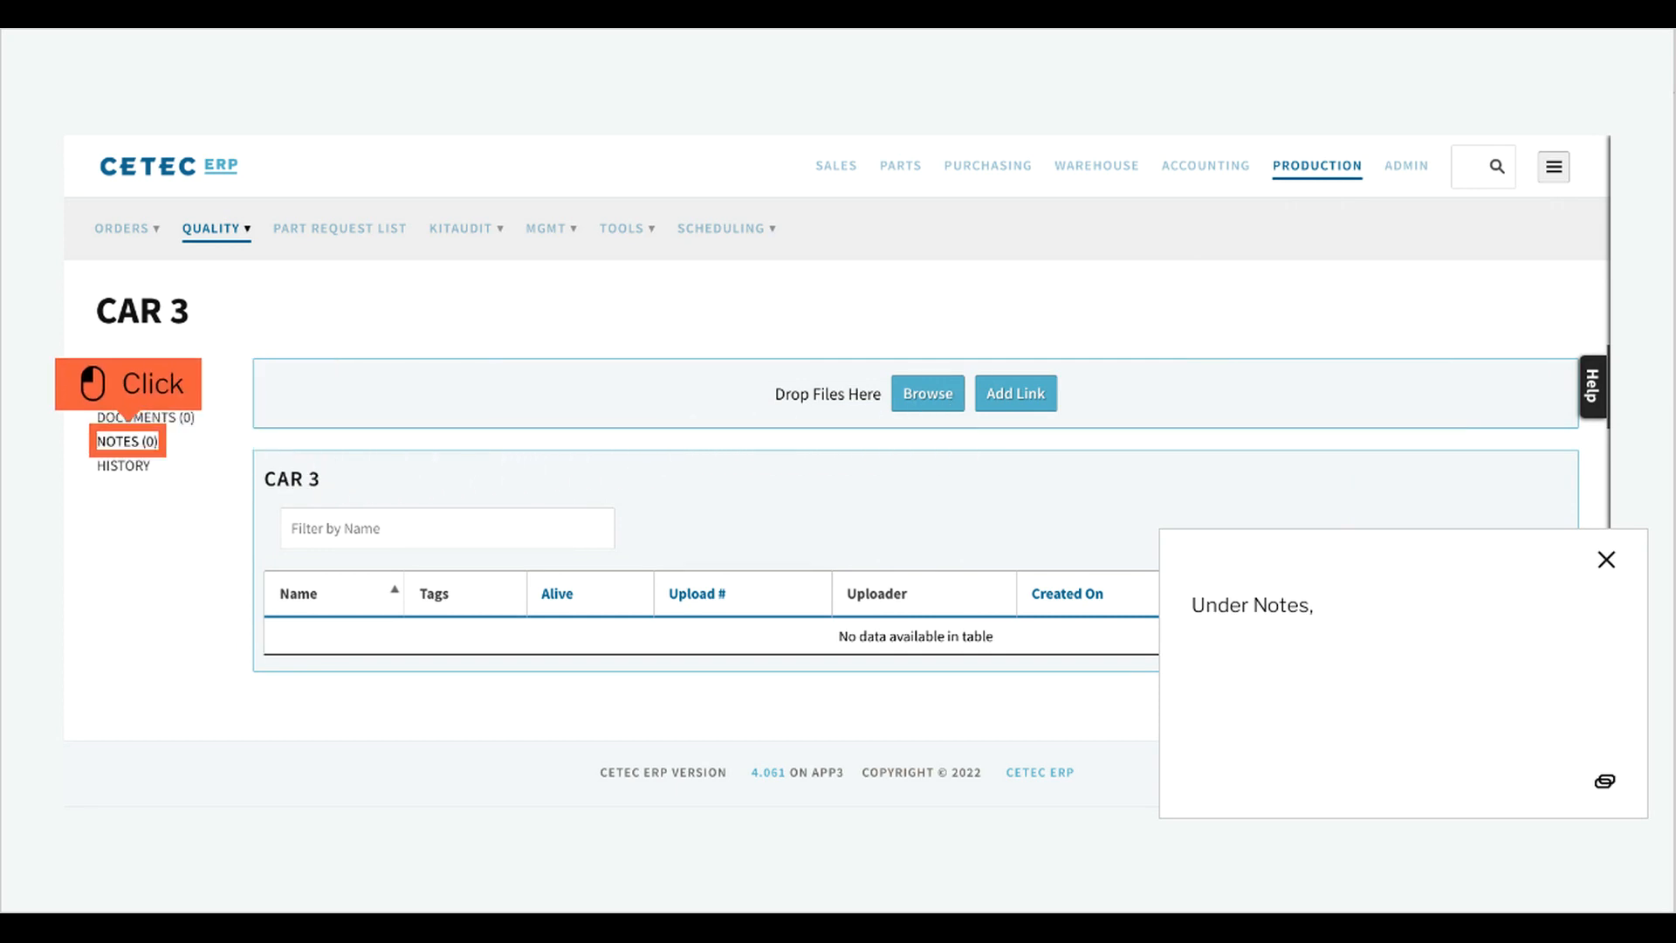
{"action": "left_click", "coordinate": [157, 447]}
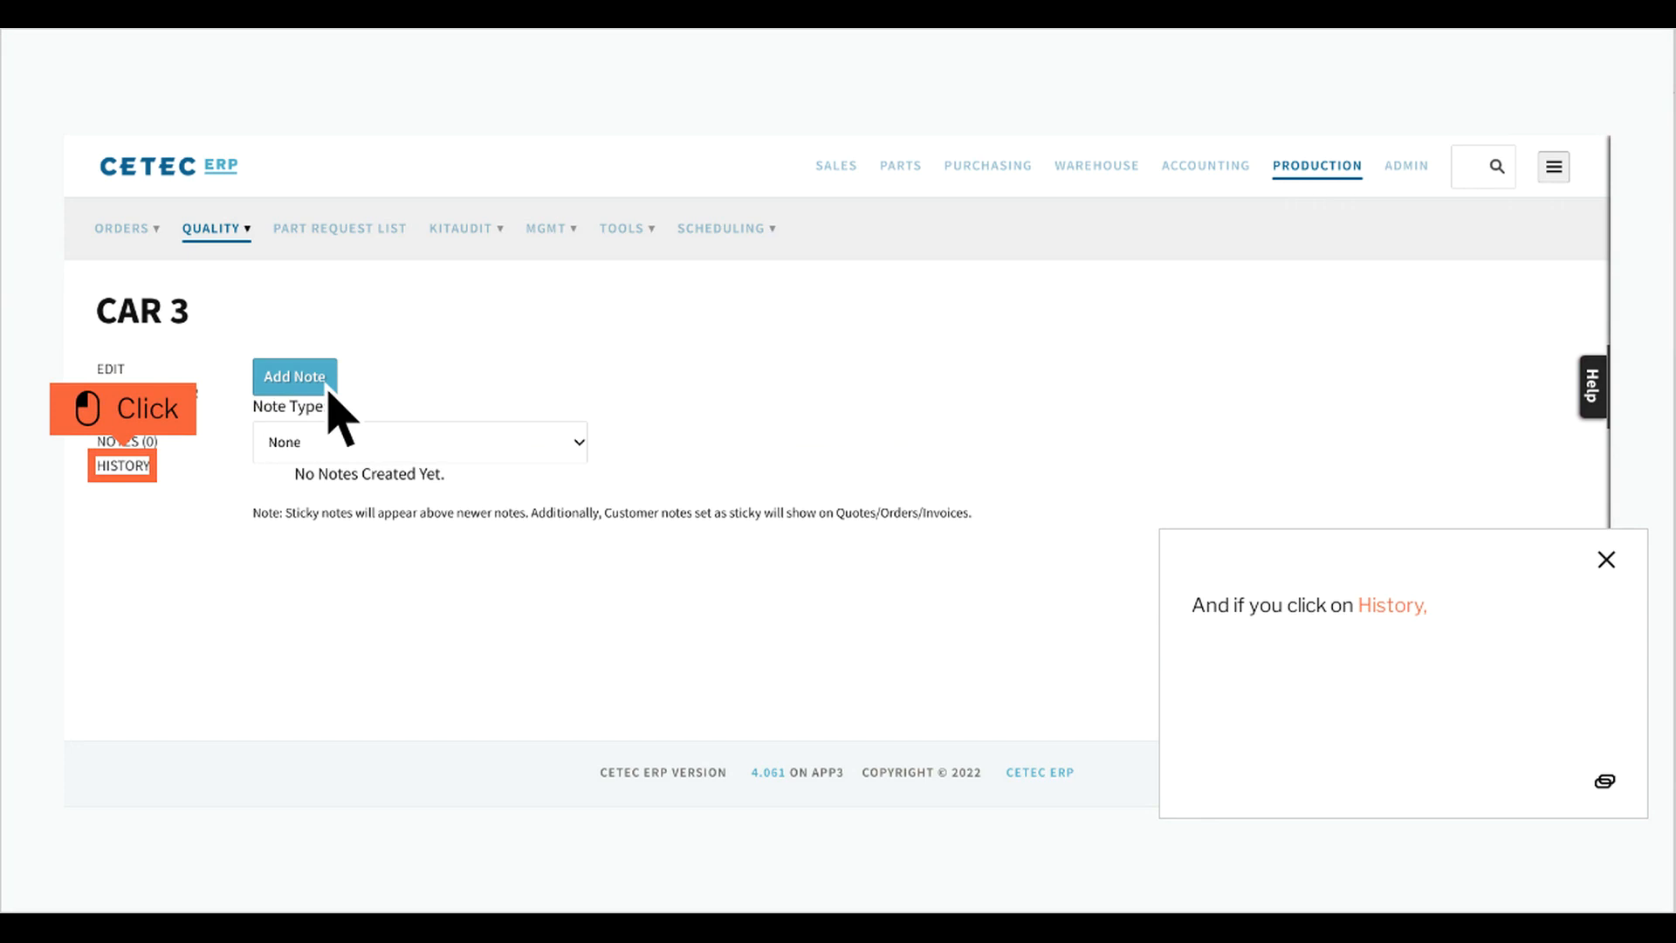
{"action": "left_click", "coordinate": [153, 476]}
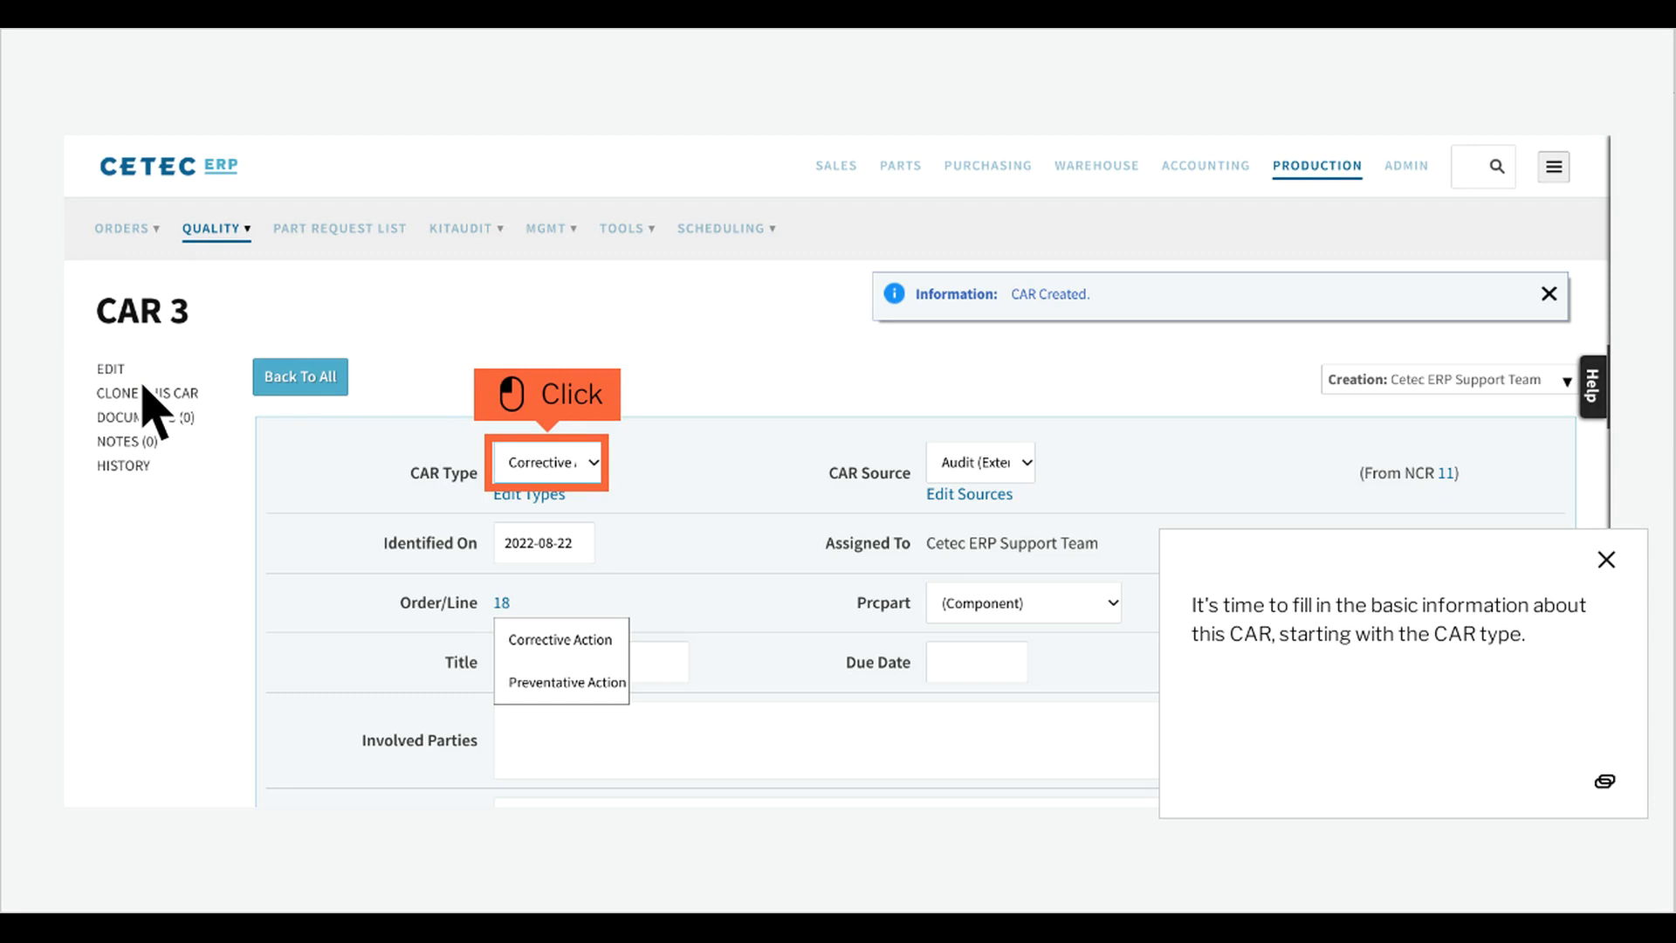
Set the CAR type to Corrective Action and the CAR source to Non-Conformance Report (NCR).
{"action": "left_click", "coordinate": [579, 478]}
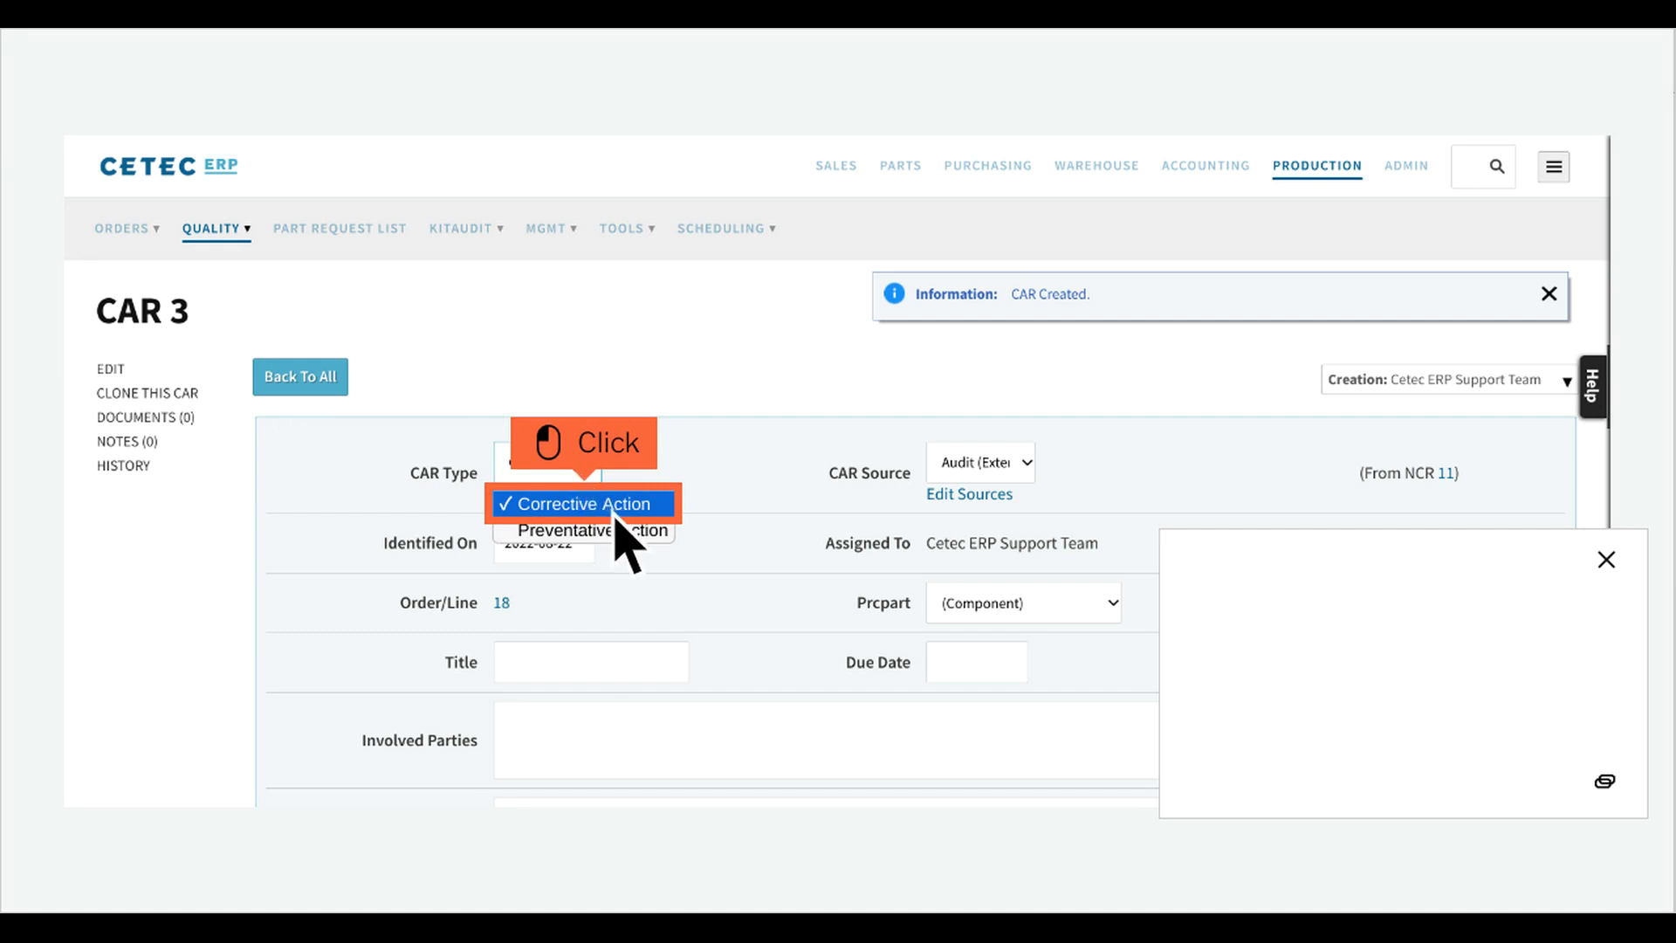
{"action": "left_click", "coordinate": [614, 515]}
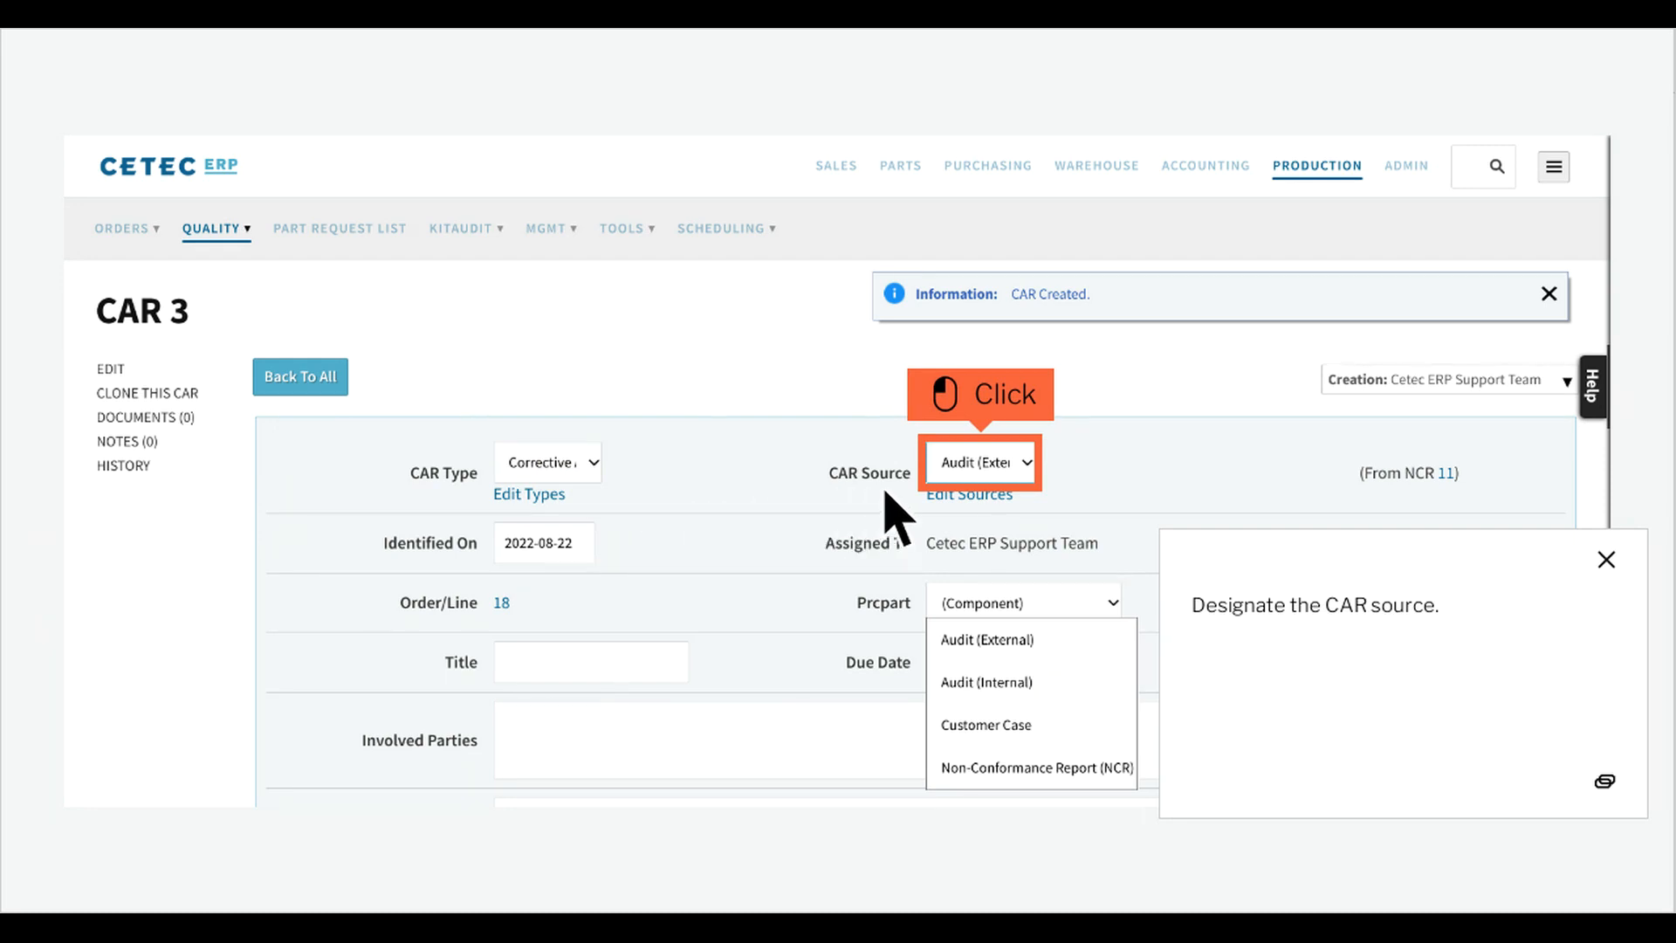
{"action": "left_click", "coordinate": [1013, 480]}
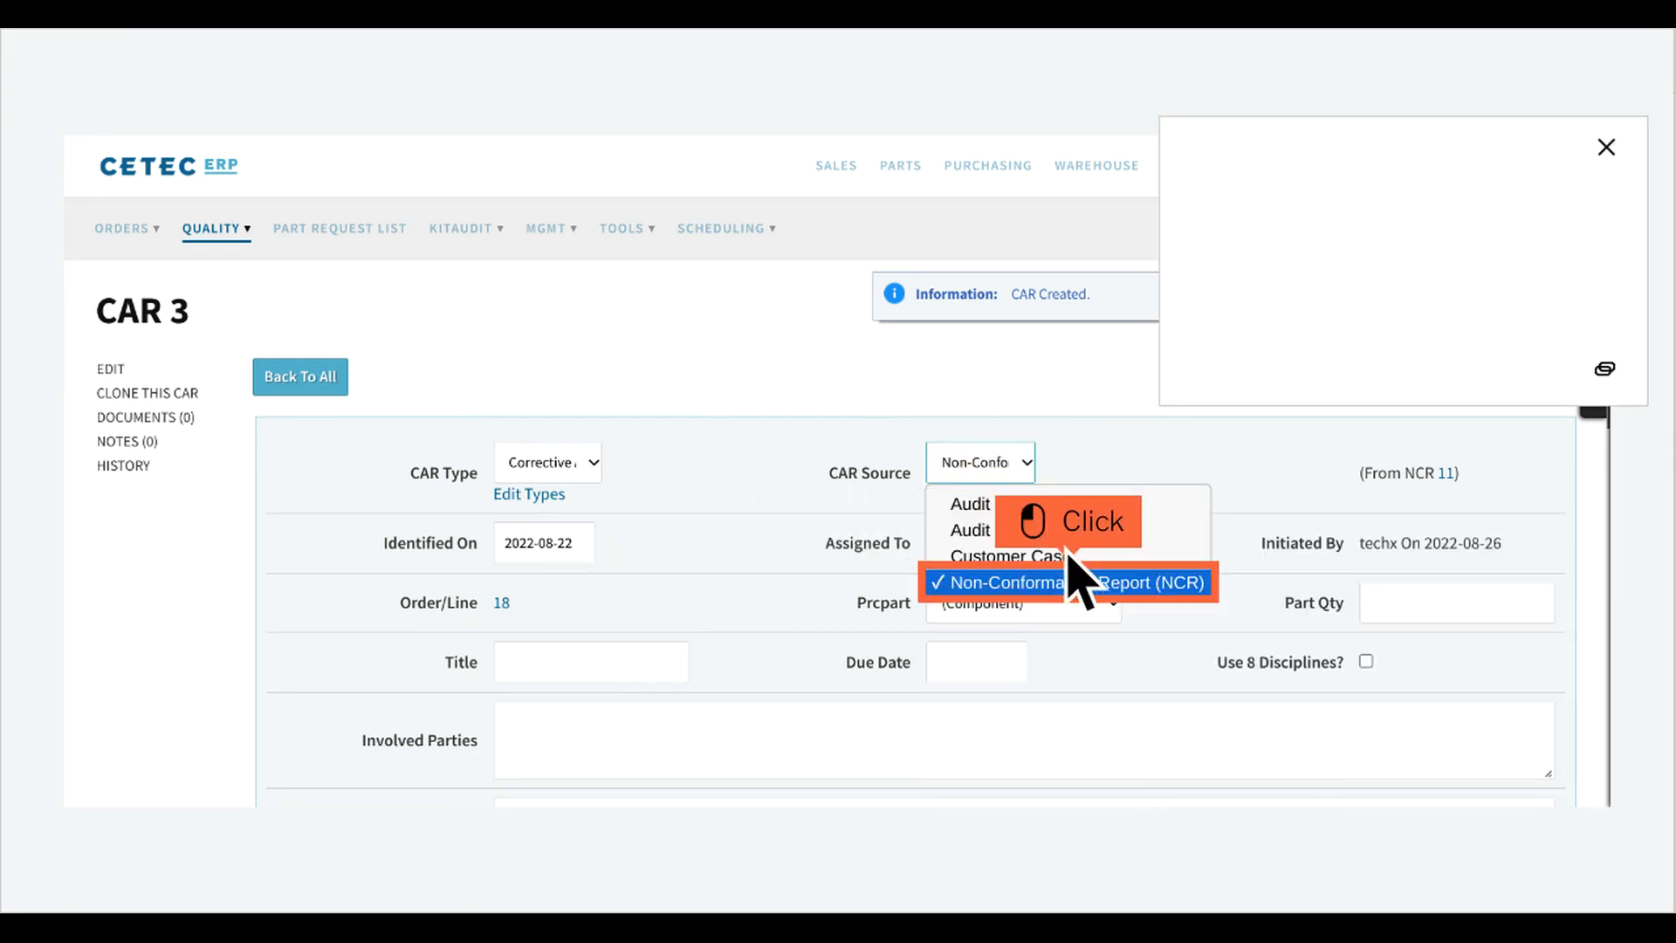
{"action": "left_click", "coordinate": [1100, 597]}
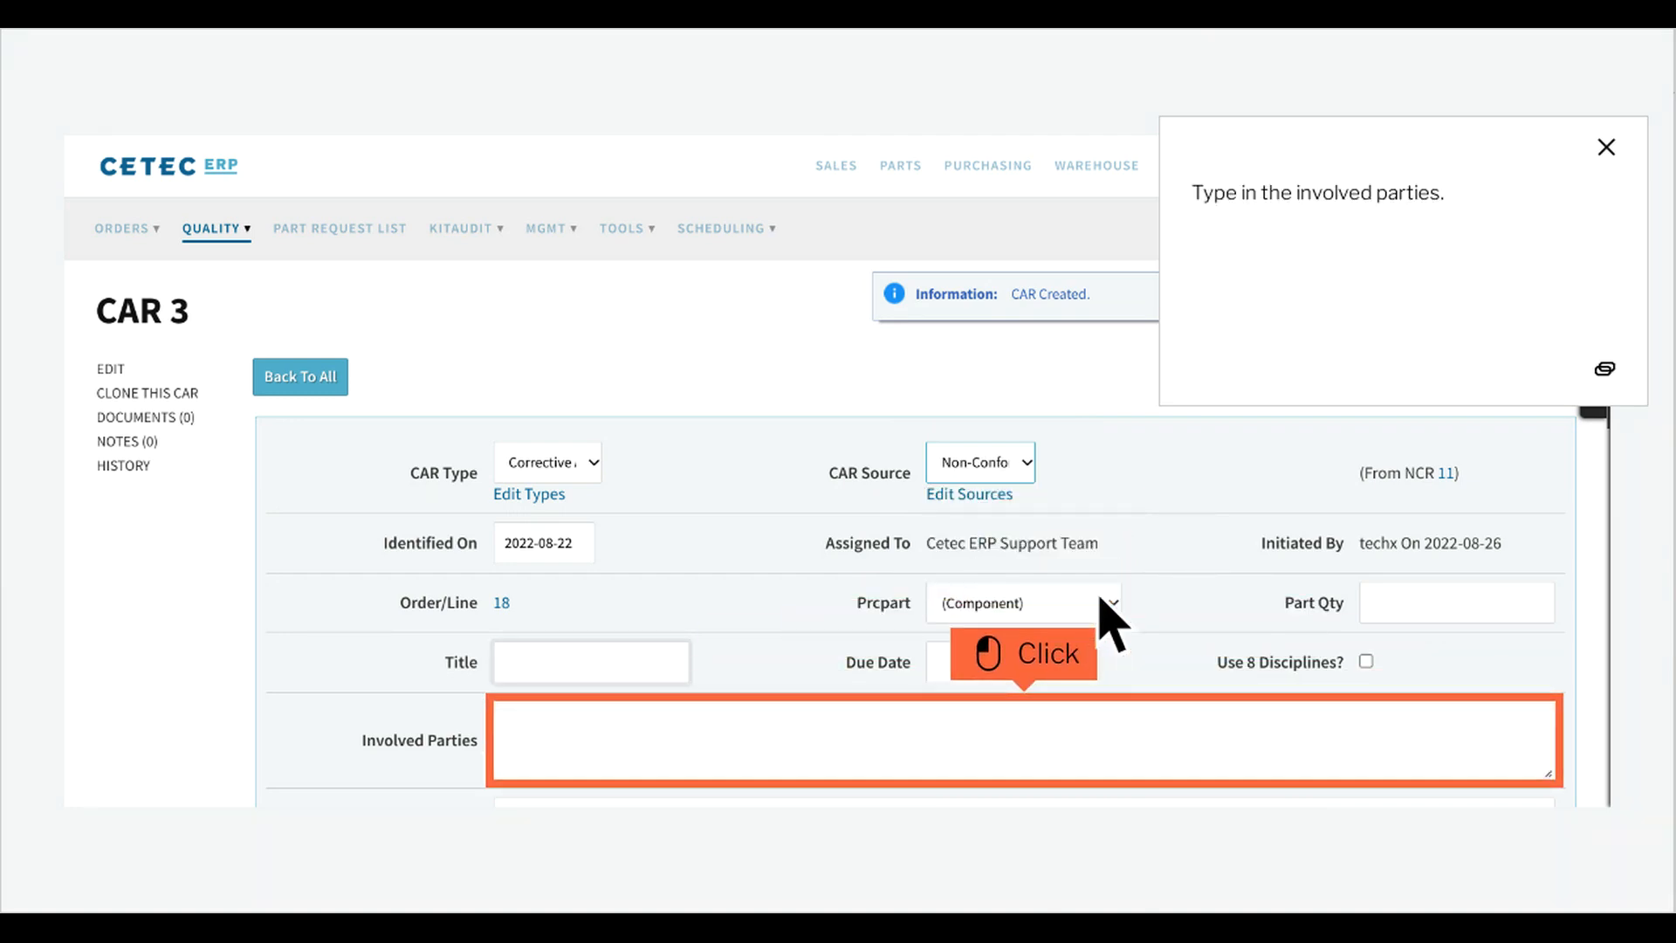
Enter "People involved" as the involved parties and update the CAR.
{"action": "left_click", "coordinate": [1056, 756]}
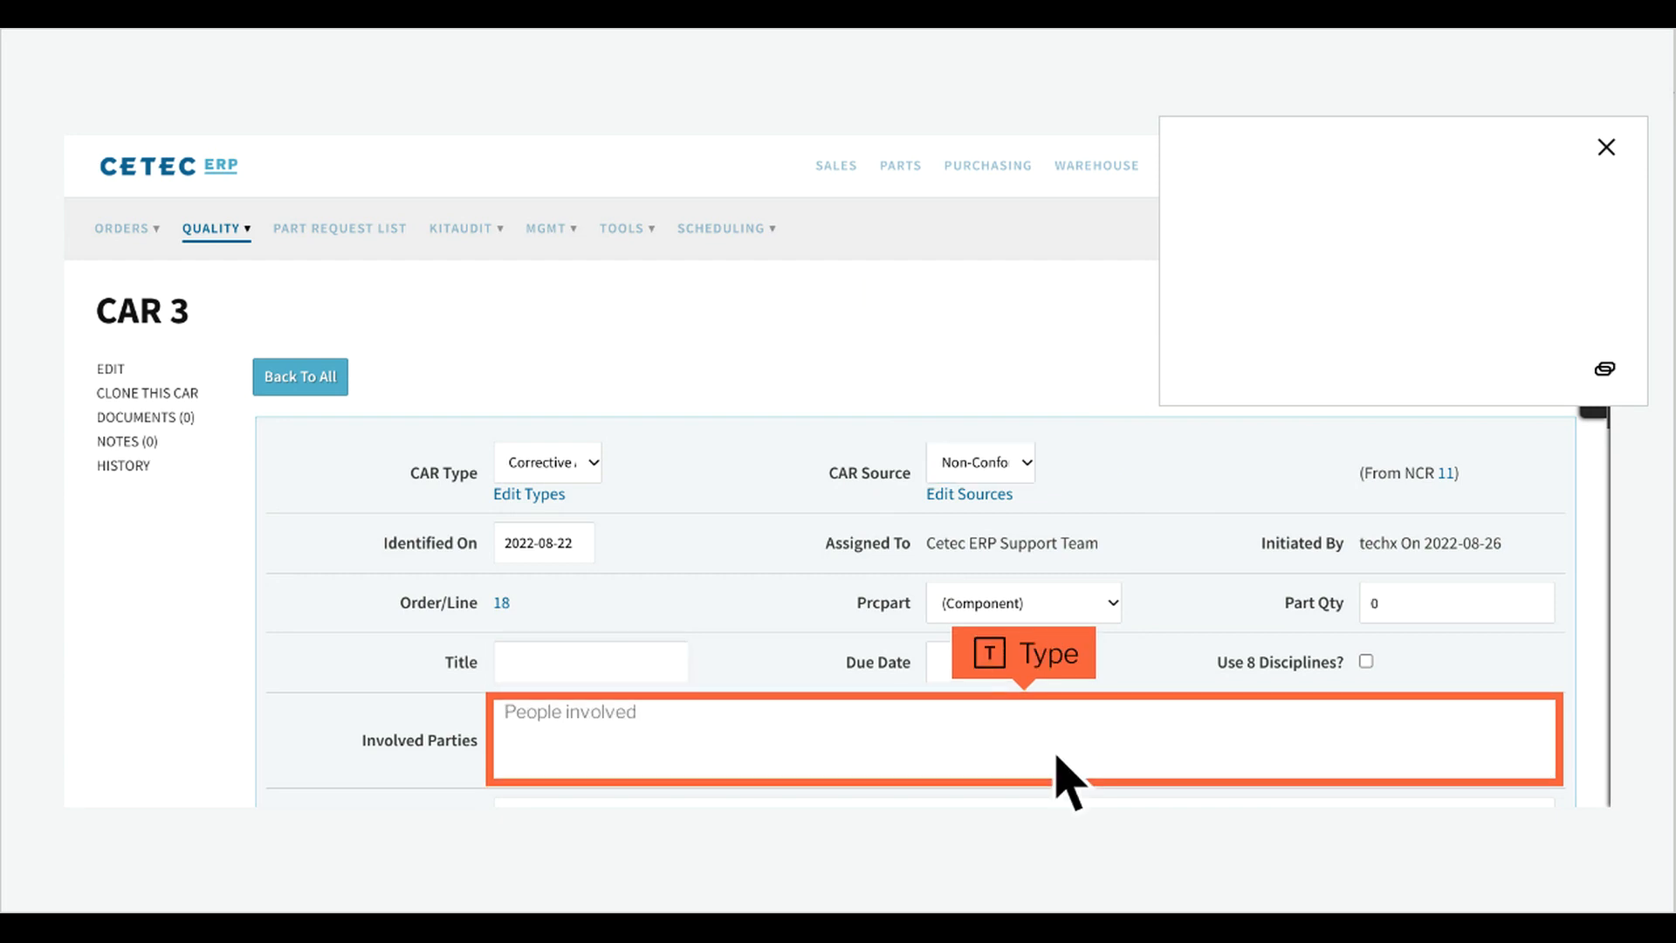
{"action": "type", "text": "People involved"}
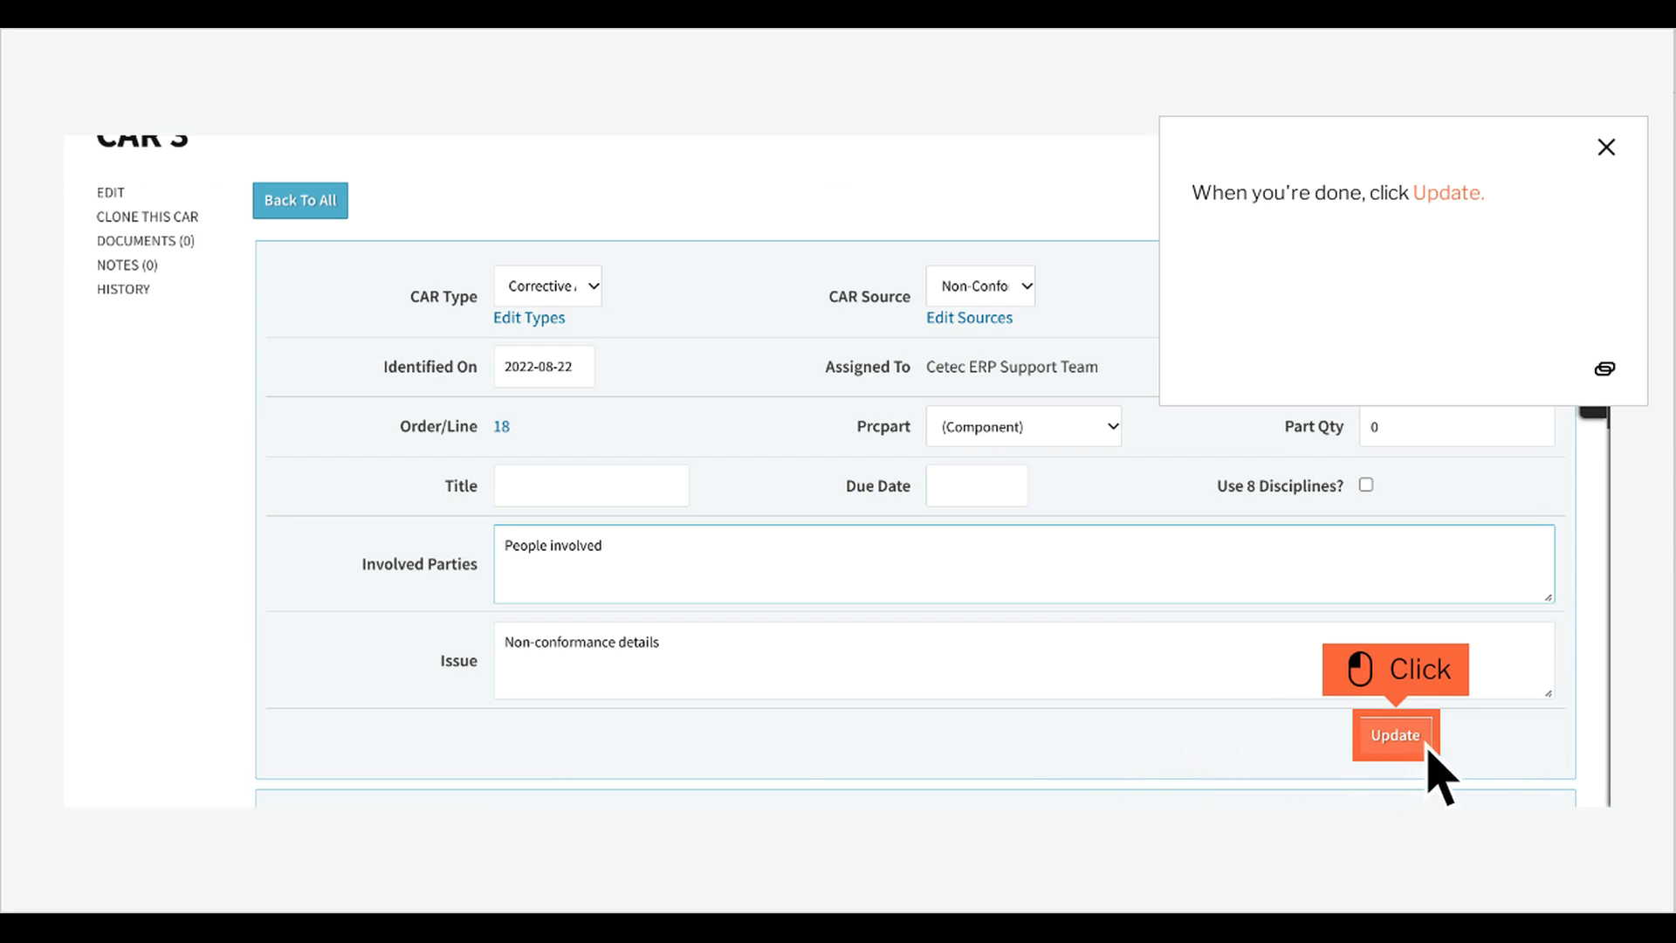
{"action": "left_click", "coordinate": [1395, 735]}
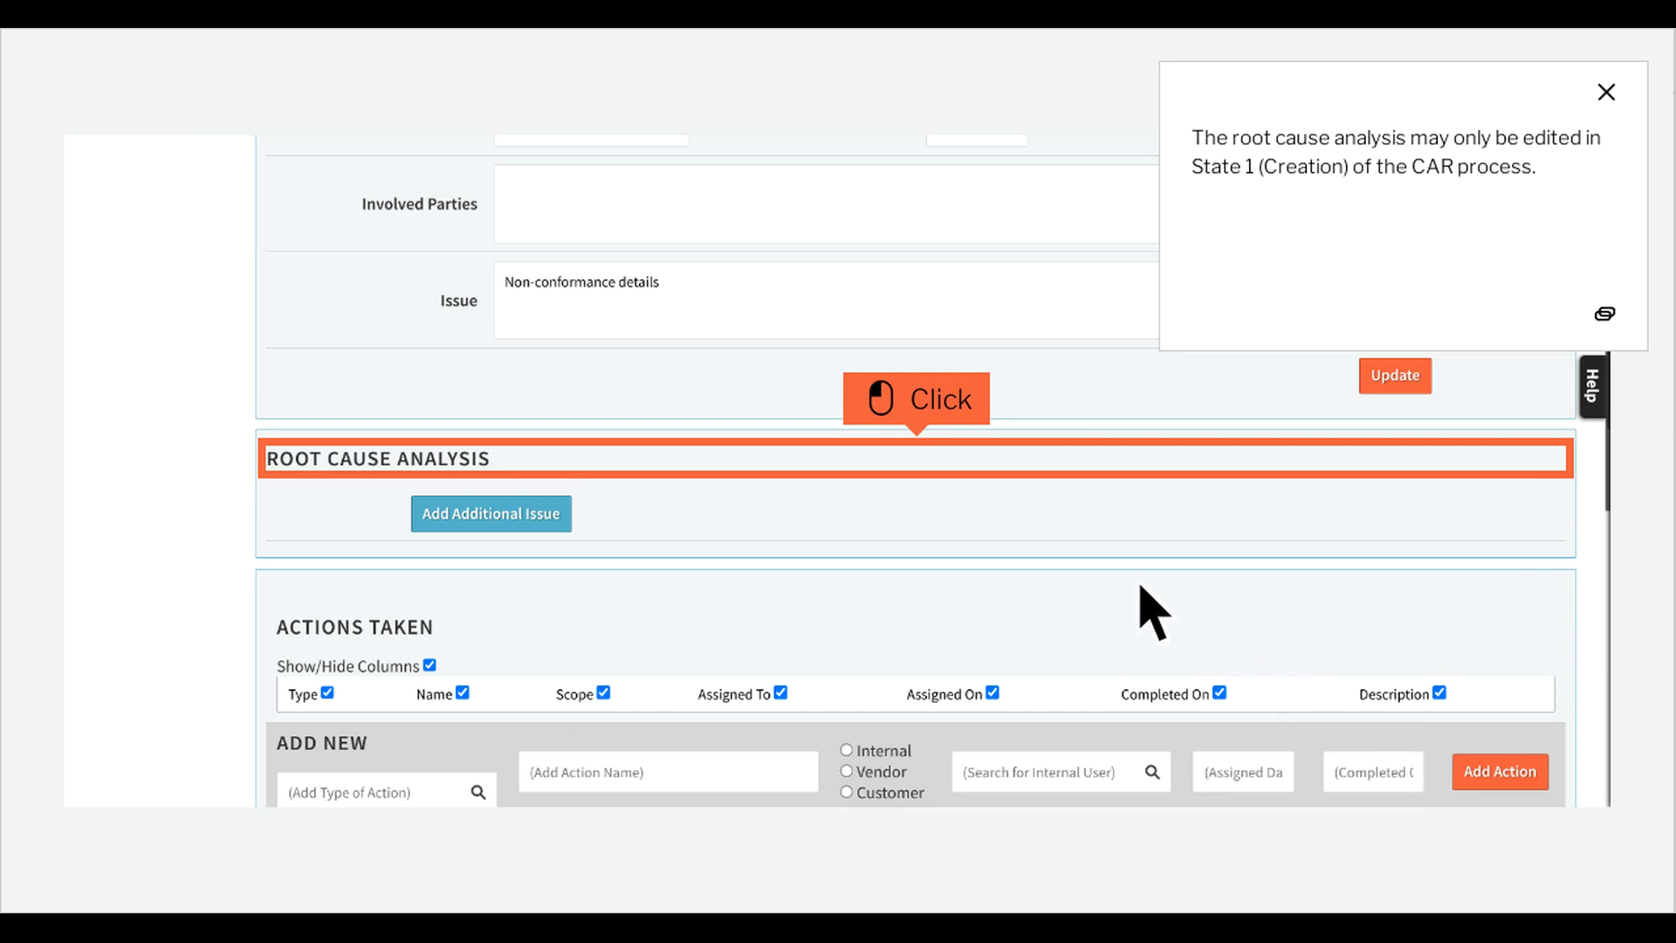
Add an issue to the root cause analysis and save "details on why the issue happened" as why it happened.
{"action": "left_click", "coordinate": [948, 472]}
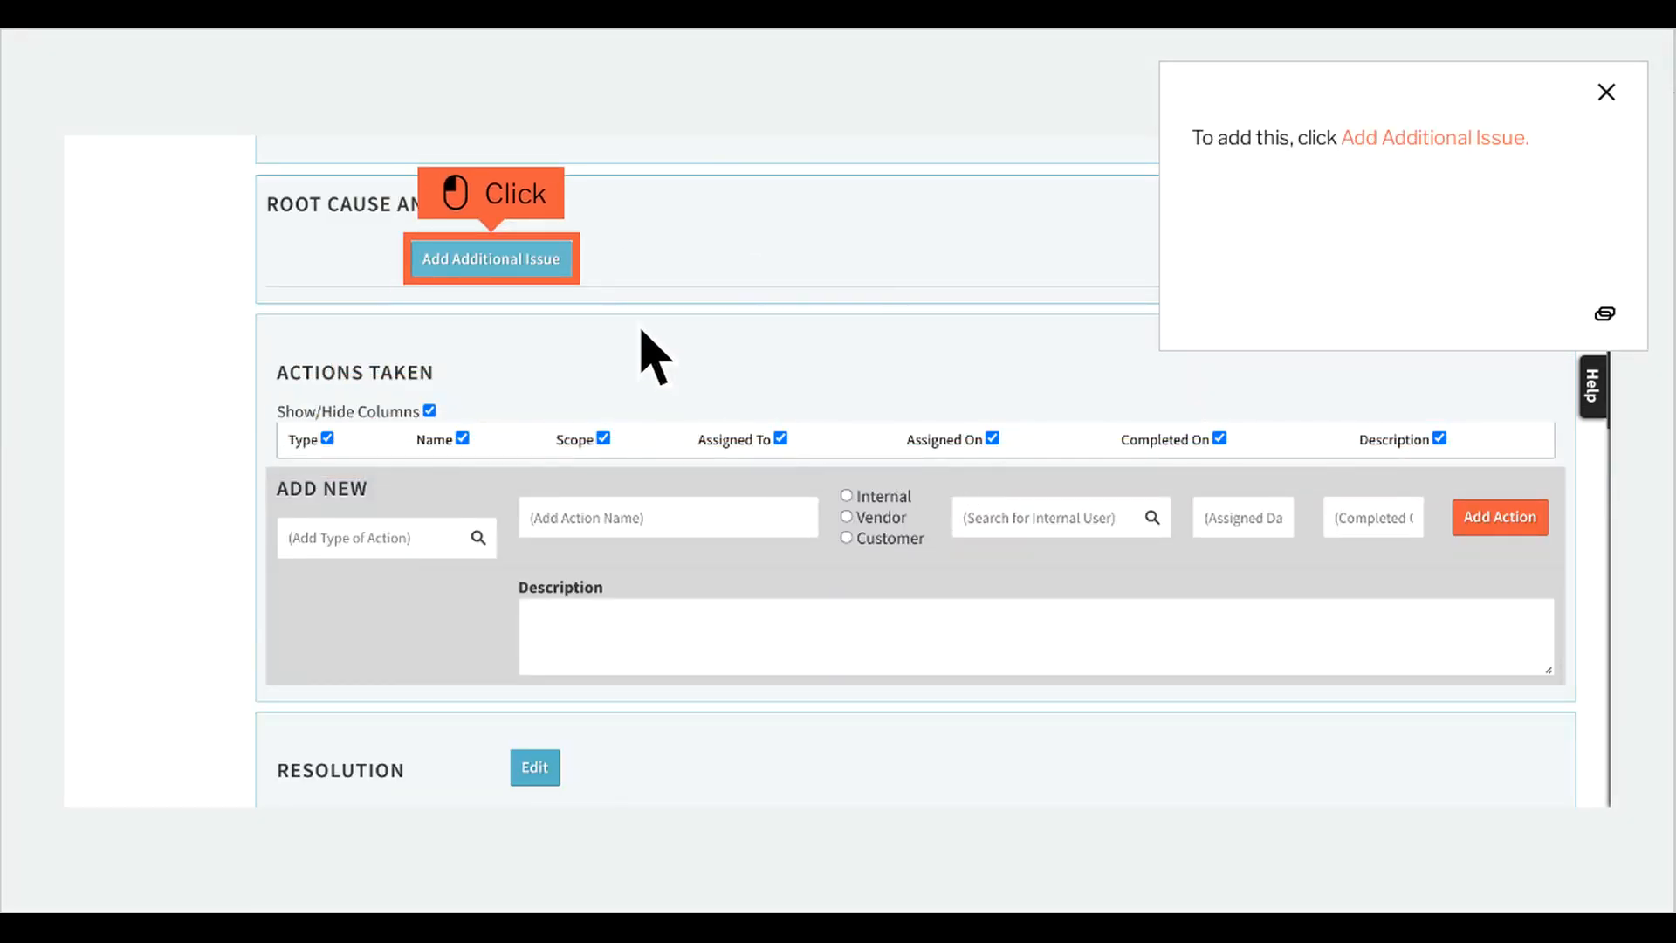
{"action": "left_click", "coordinate": [524, 277]}
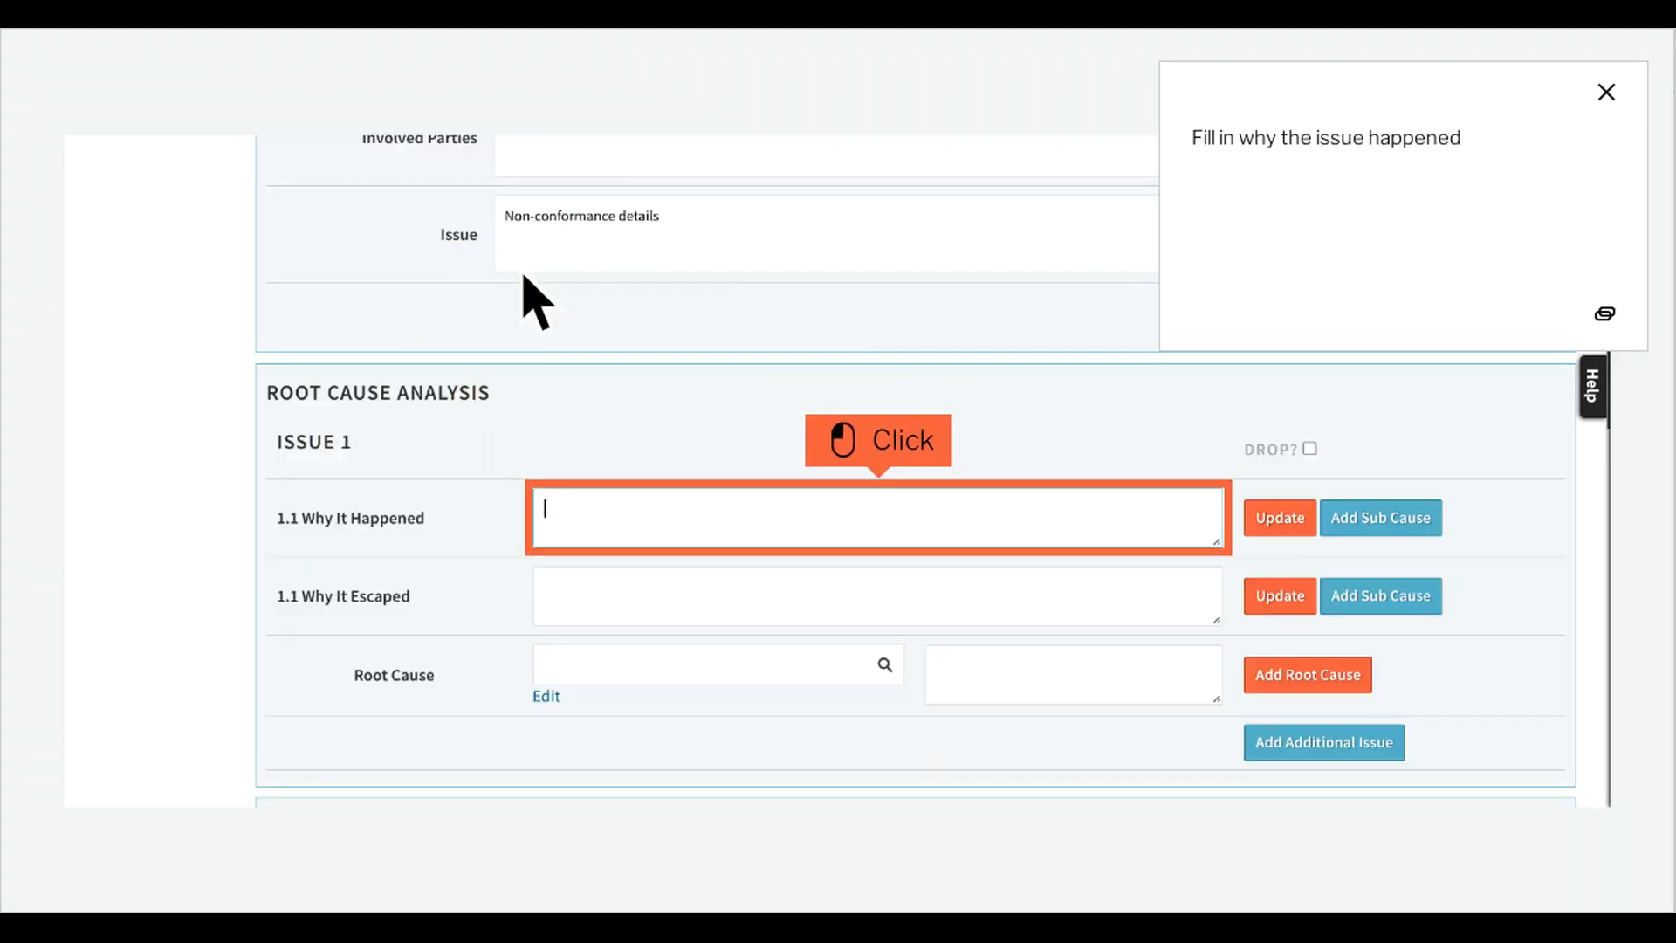
{"action": "left_click", "coordinate": [910, 534]}
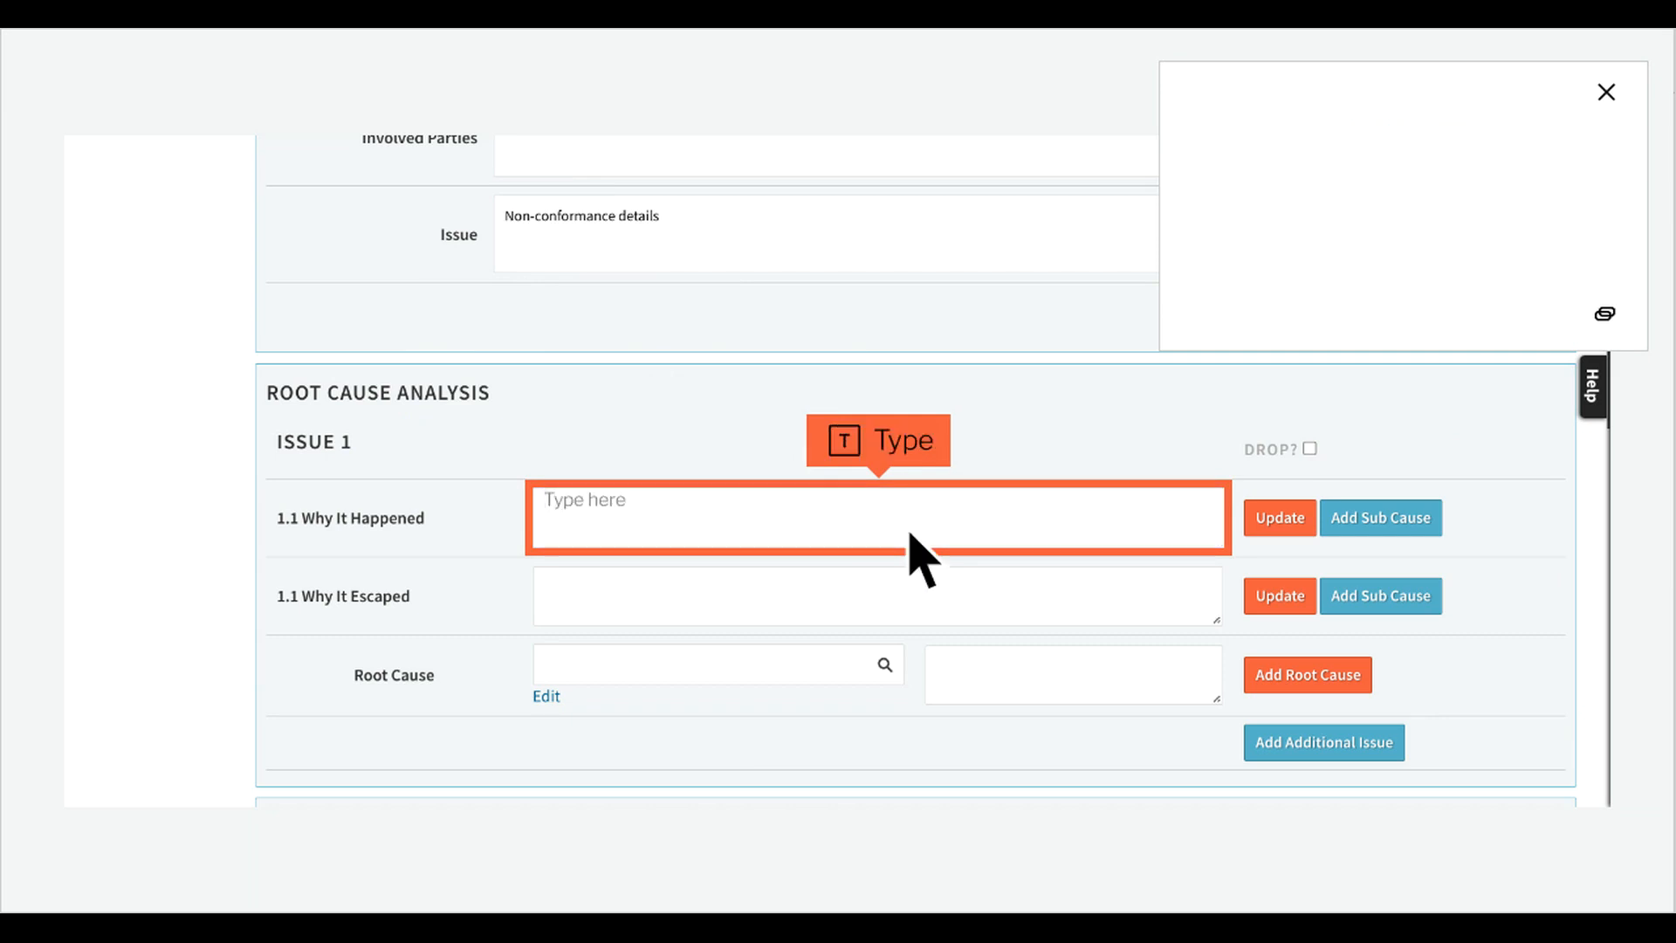
{"action": "type", "text": "something"}
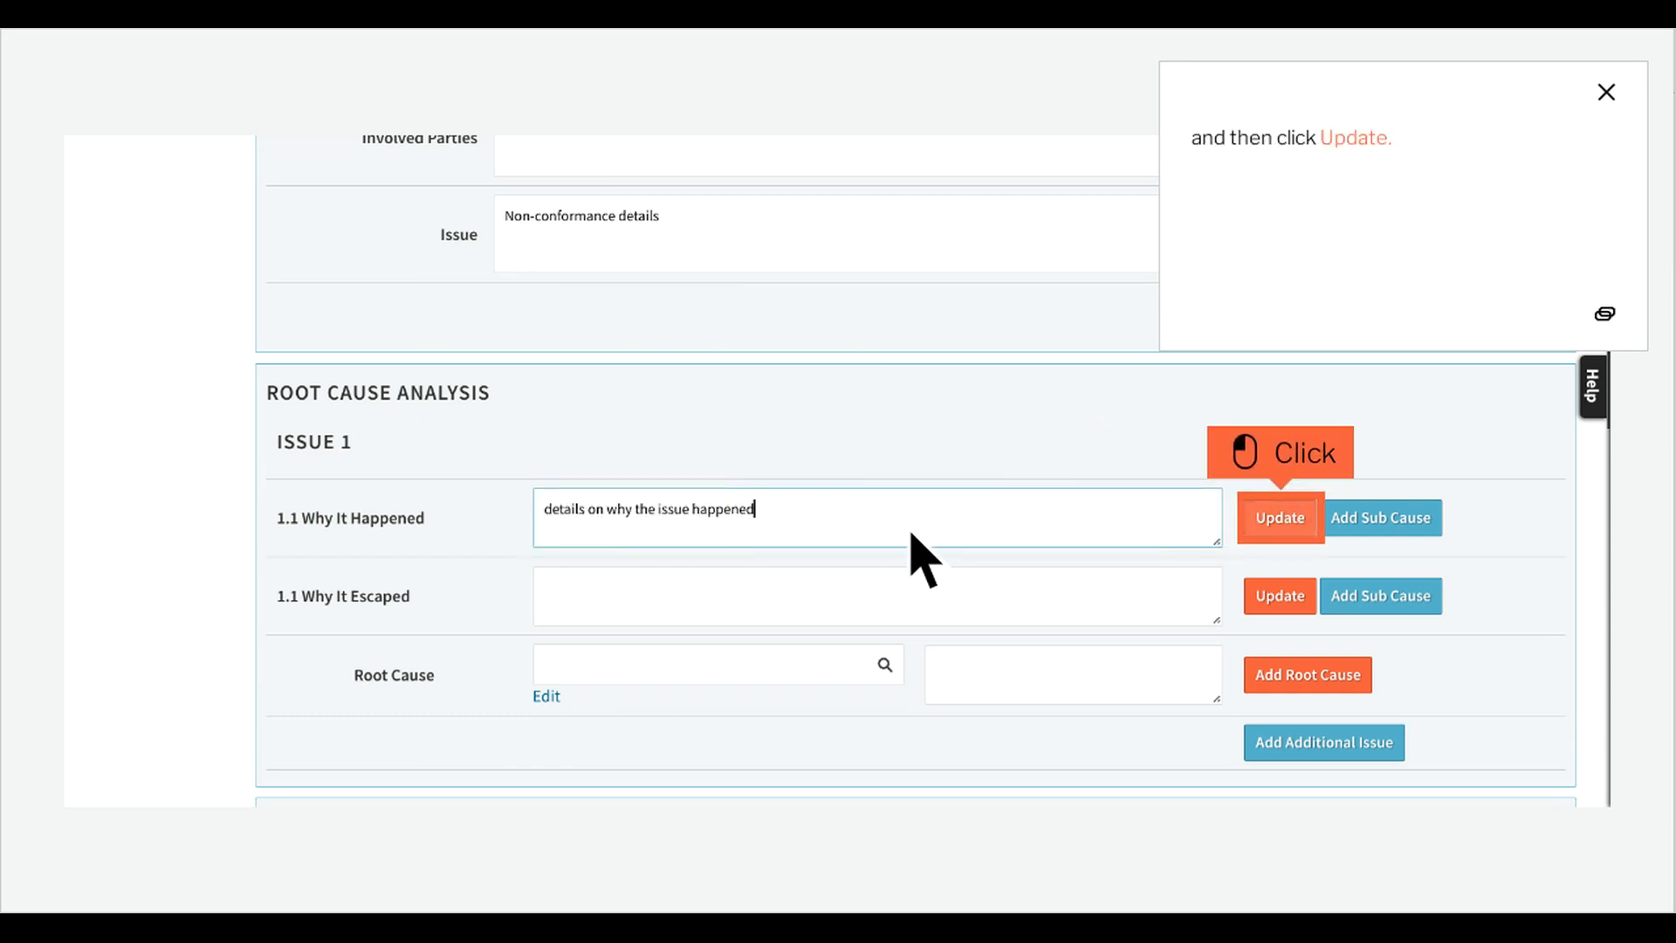
{"action": "left_click", "coordinate": [1312, 536]}
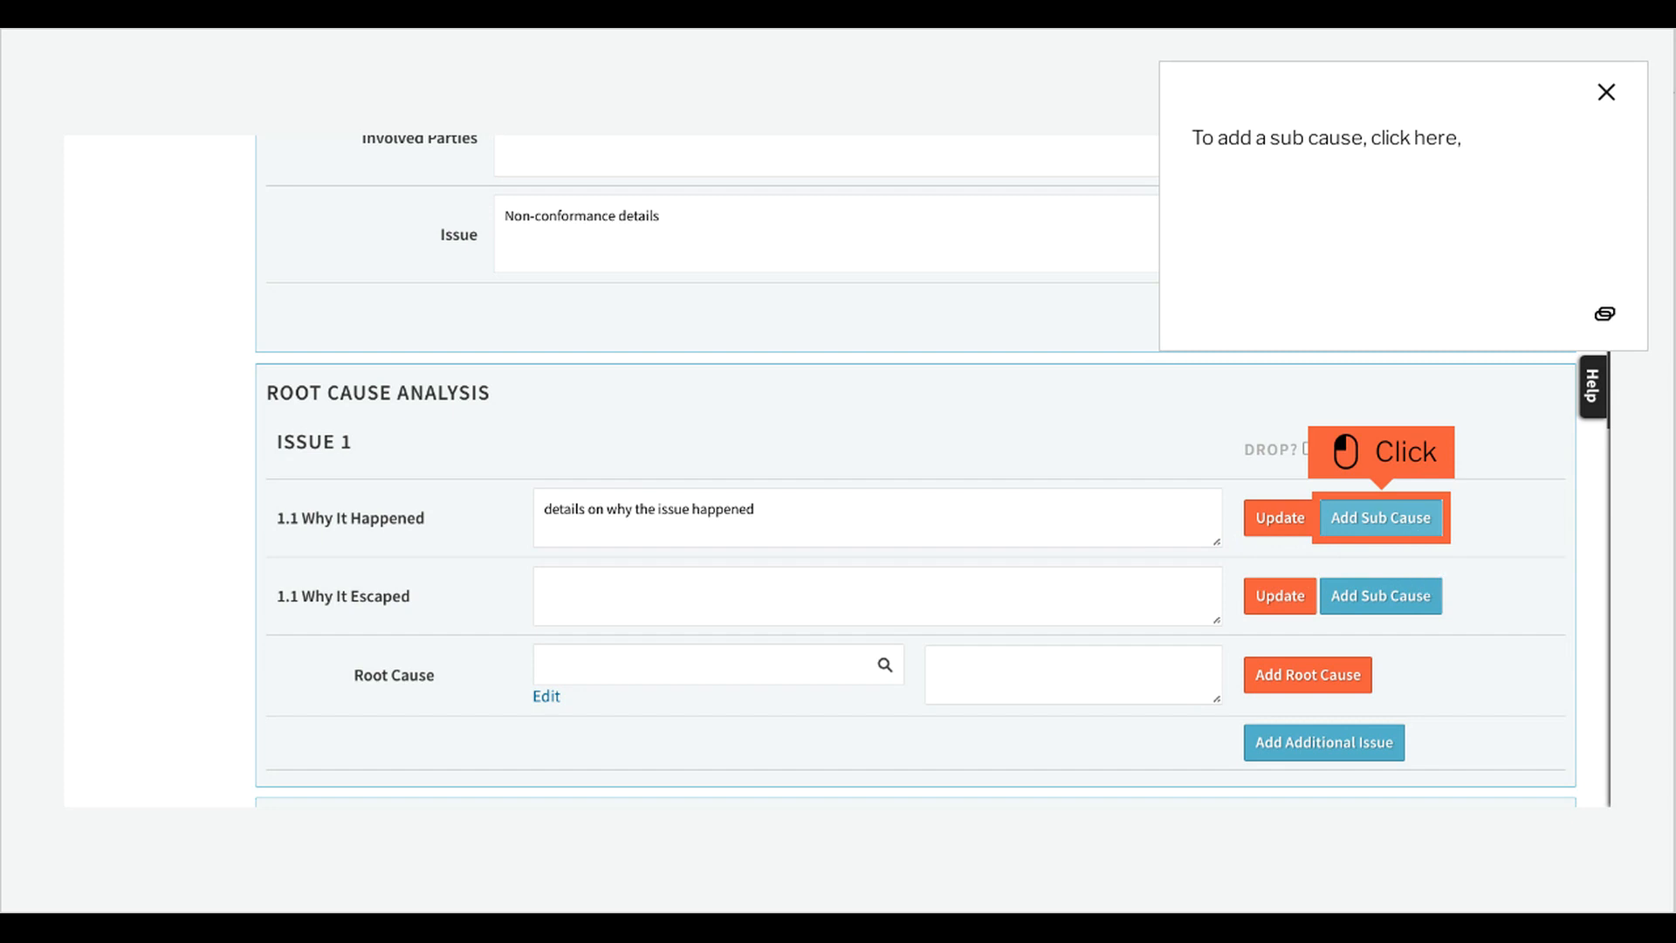
Add a sub cause to why it happened with the text "further details".
{"action": "left_click", "coordinate": [1415, 535]}
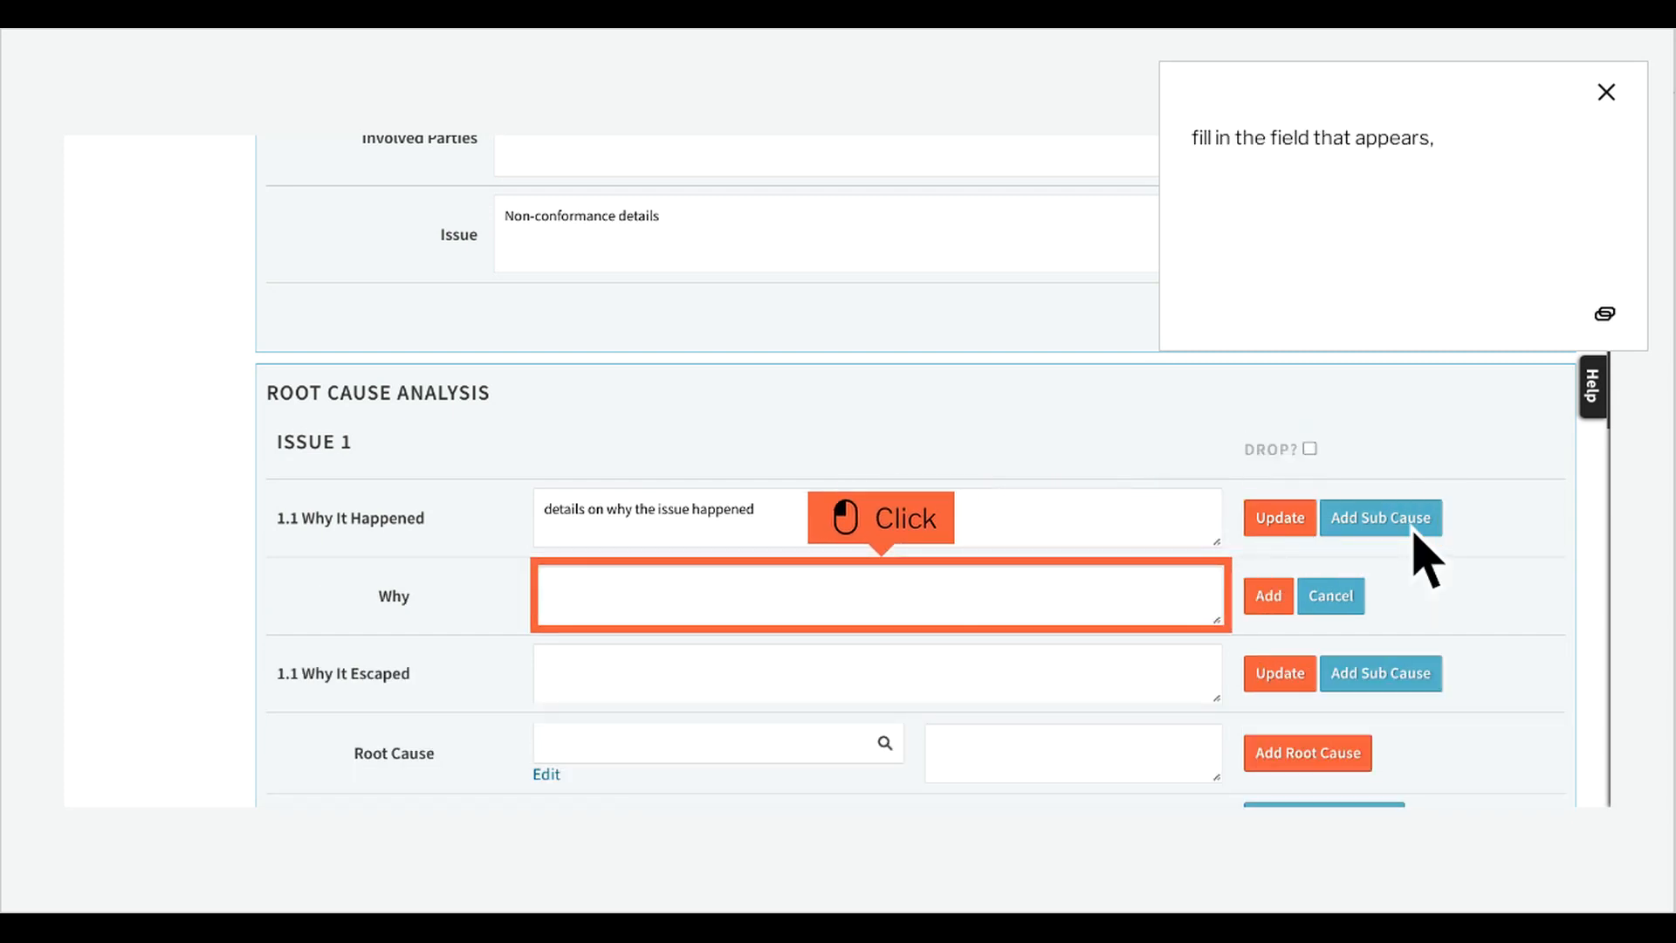
{"action": "left_click", "coordinate": [914, 613]}
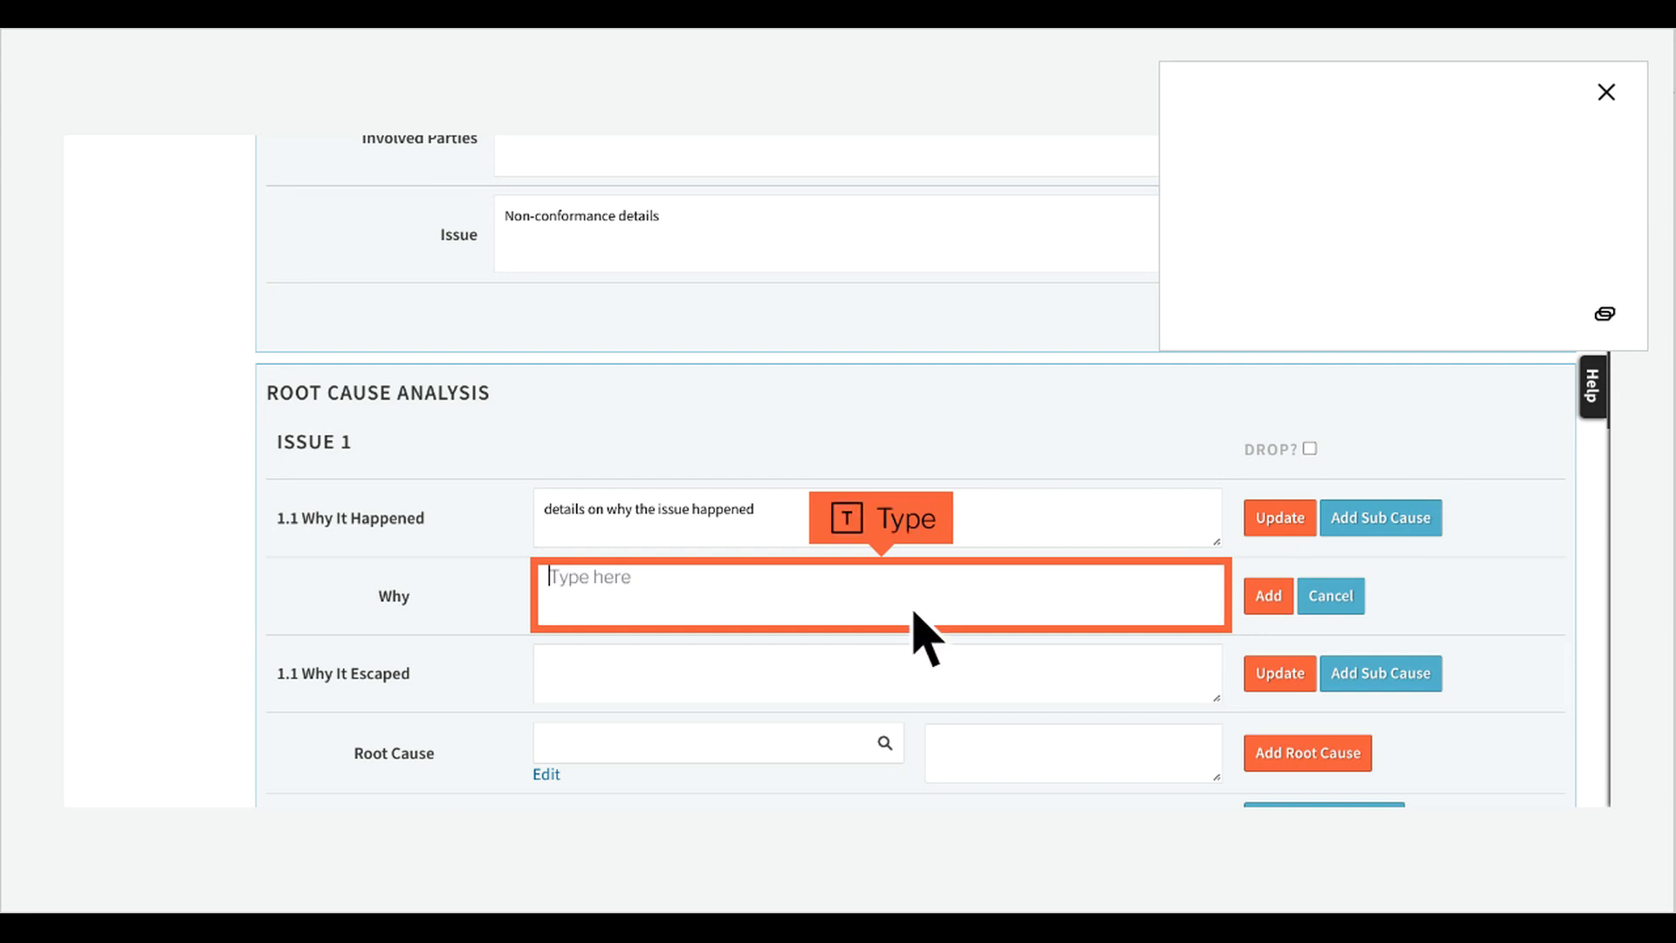
{"action": "type", "text": "something"}
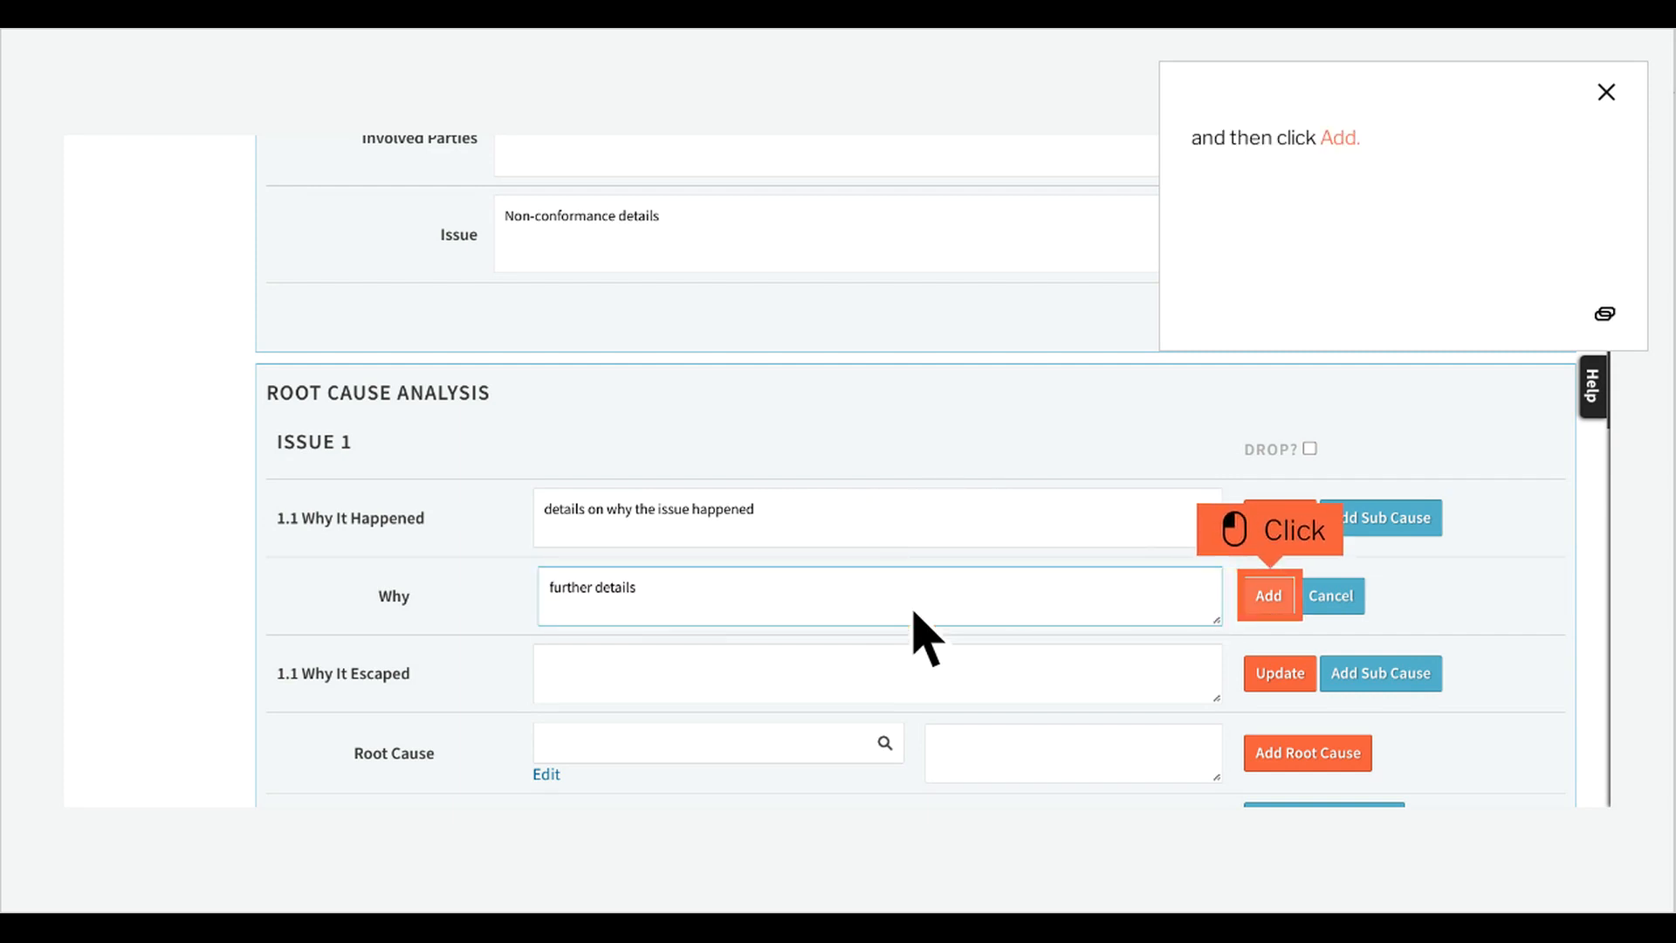
{"action": "left_click", "coordinate": [1298, 610]}
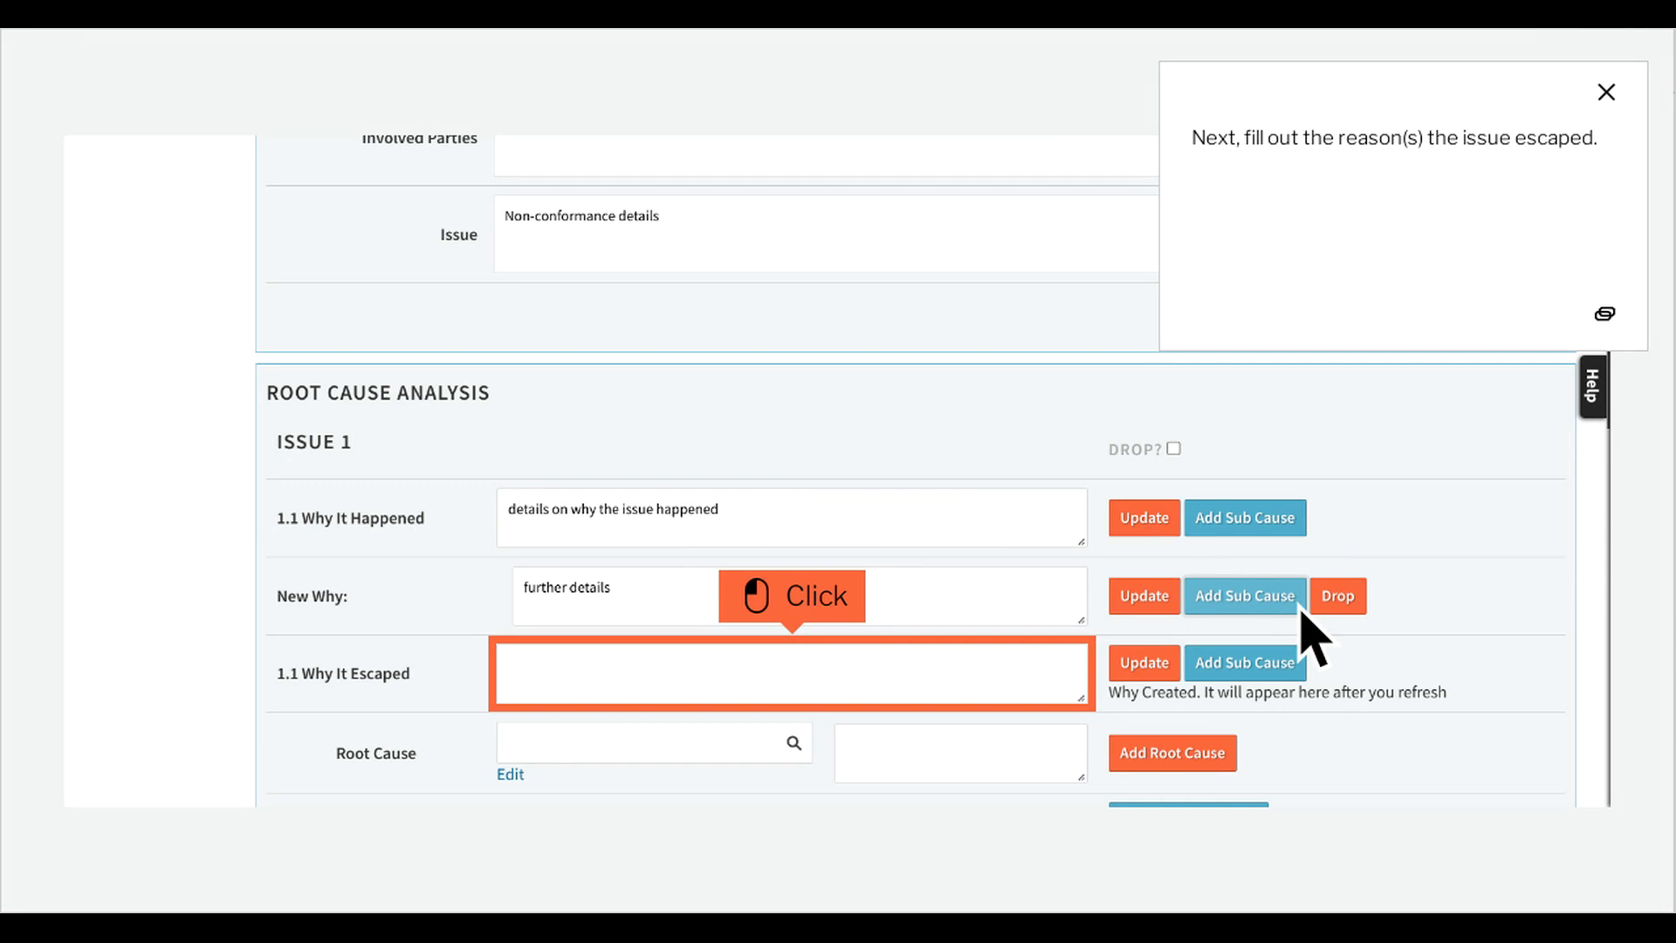
Save "details on why the issue escaped" as why the issue escaped.
{"action": "left_click", "coordinate": [825, 690]}
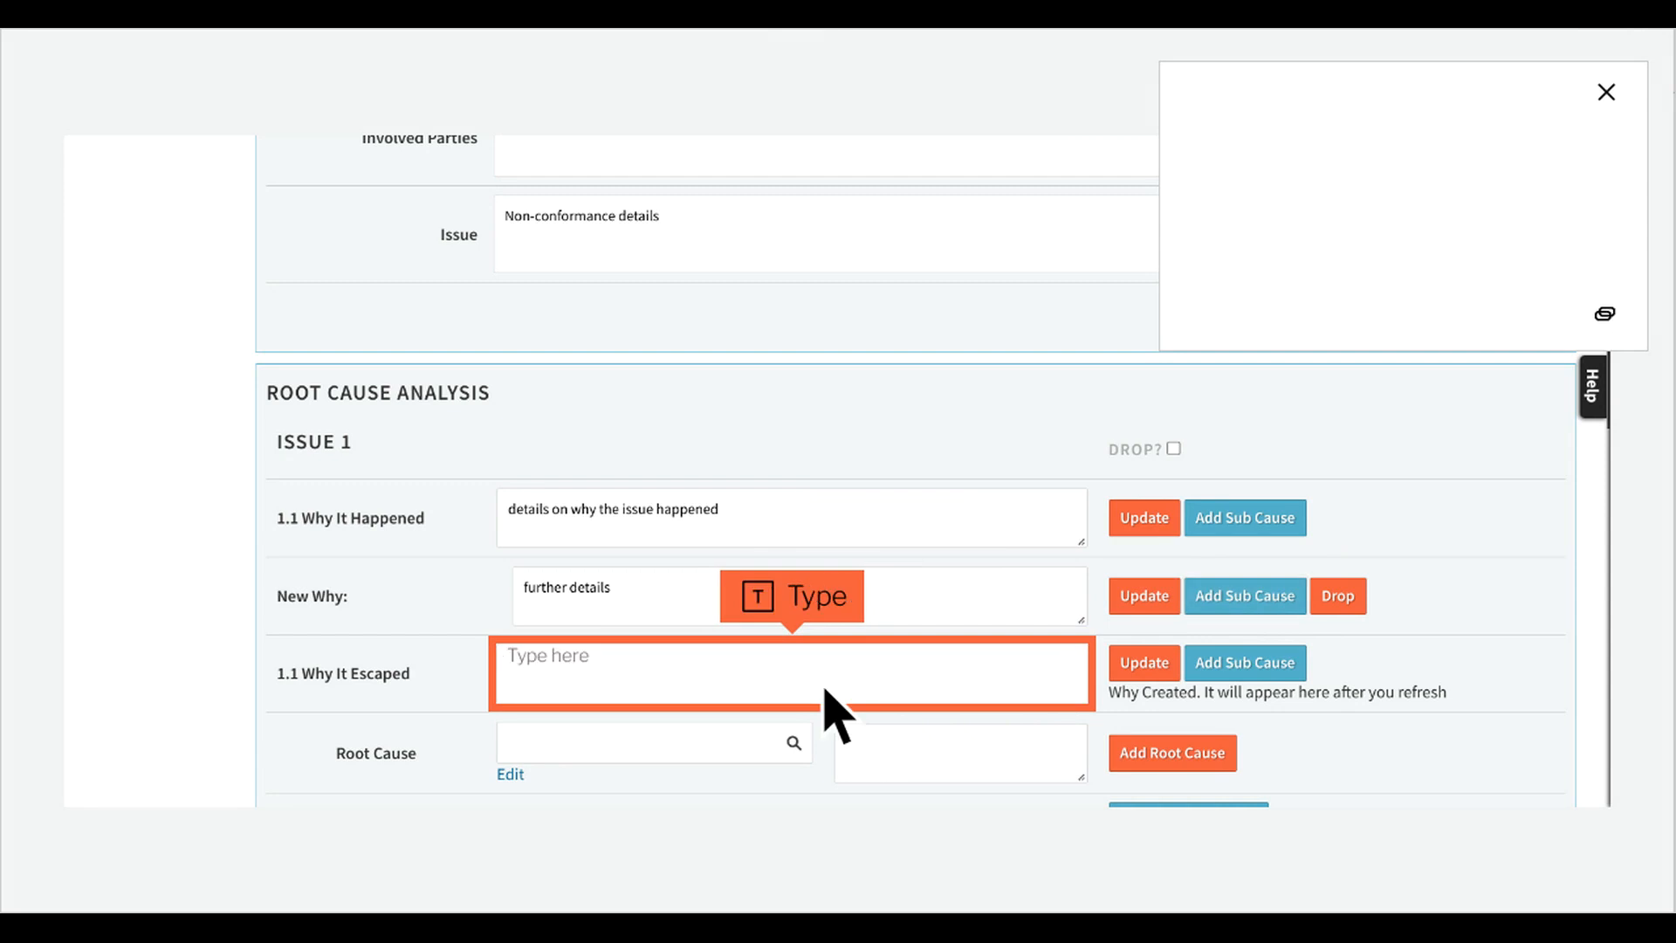
{"action": "type", "text": "something"}
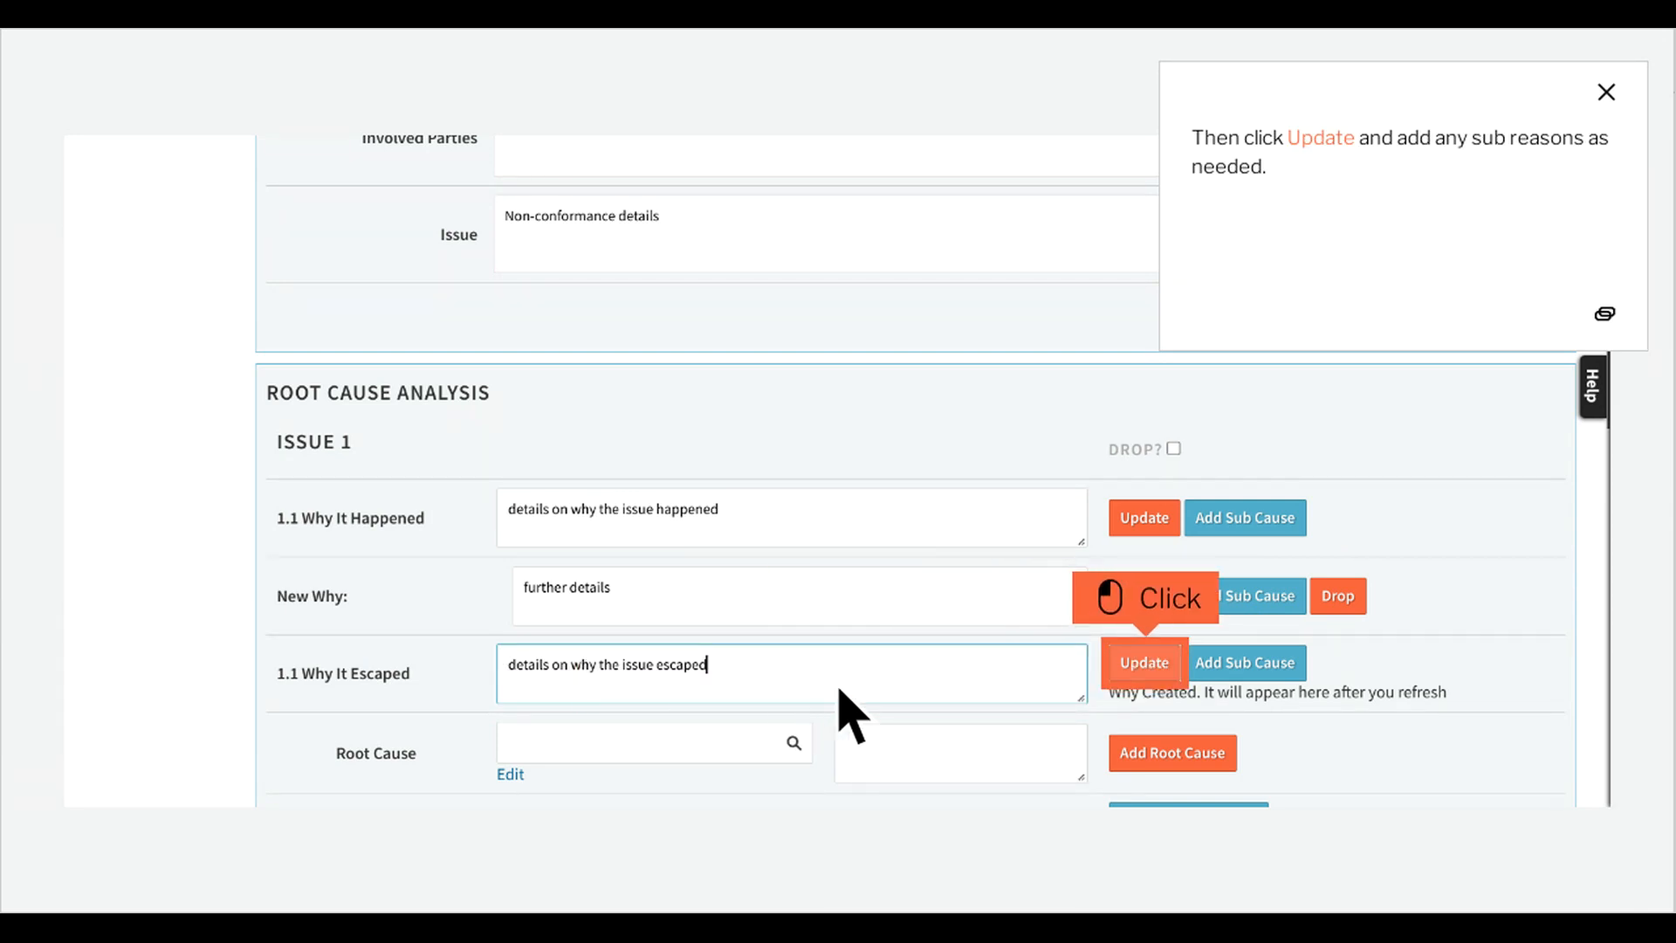
{"action": "left_click", "coordinate": [1177, 679]}
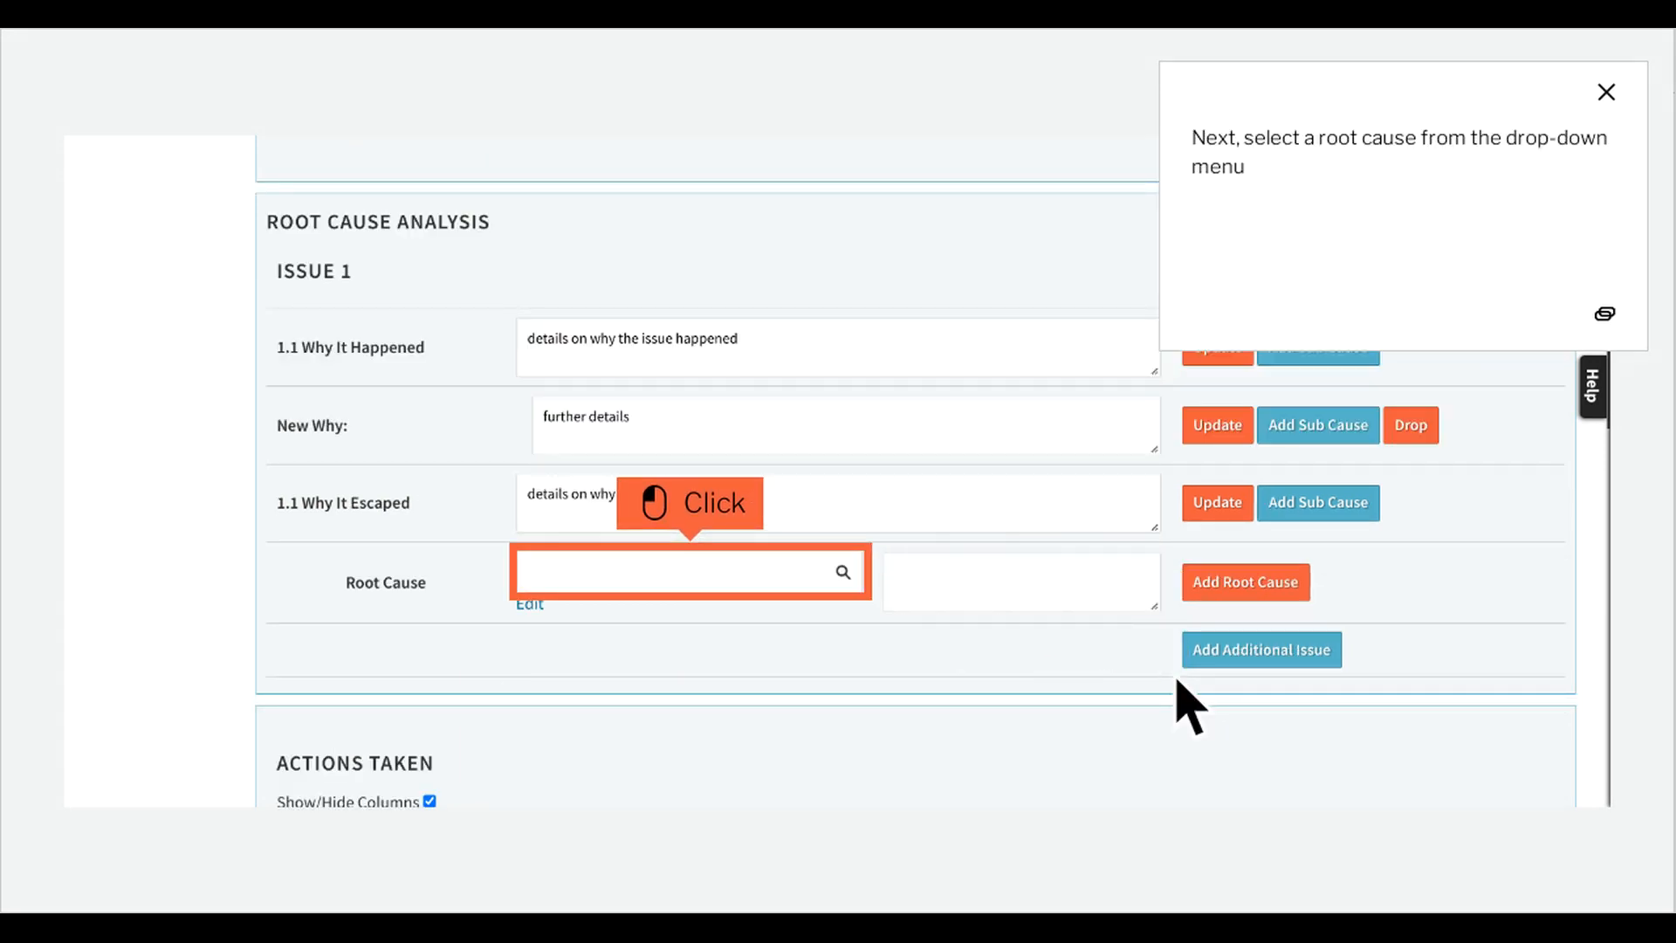
Add the root cause Lack of raw material (Materials) with the comment "details filled in here".
{"action": "left_click", "coordinate": [723, 588]}
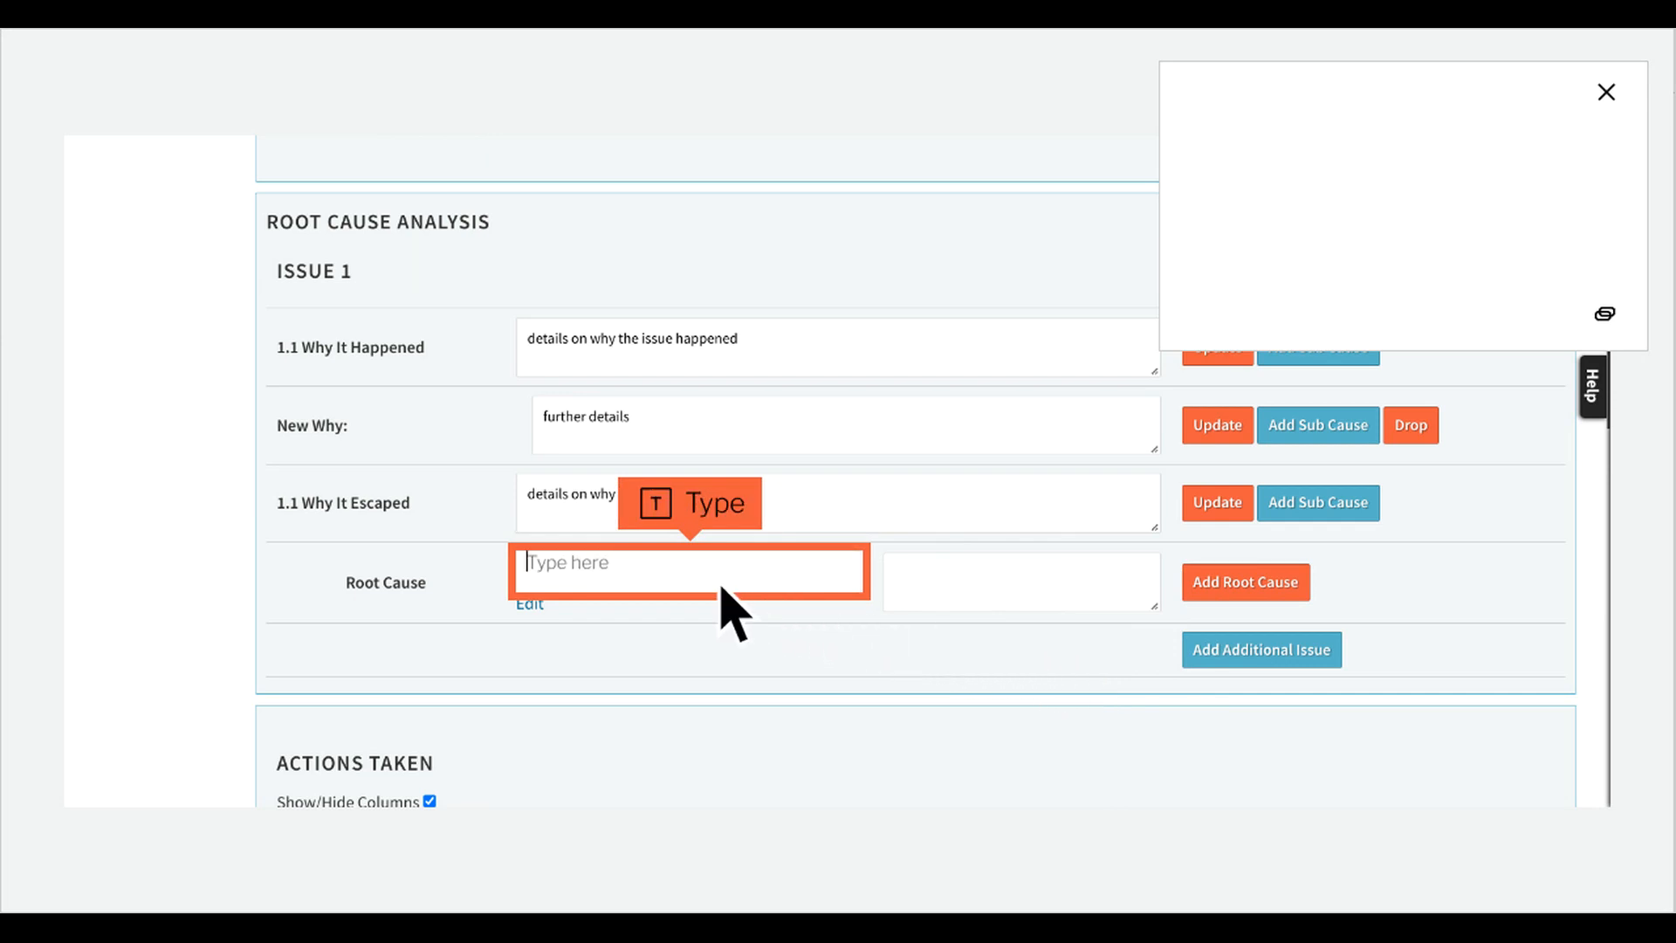
{"action": "type", "text": "something"}
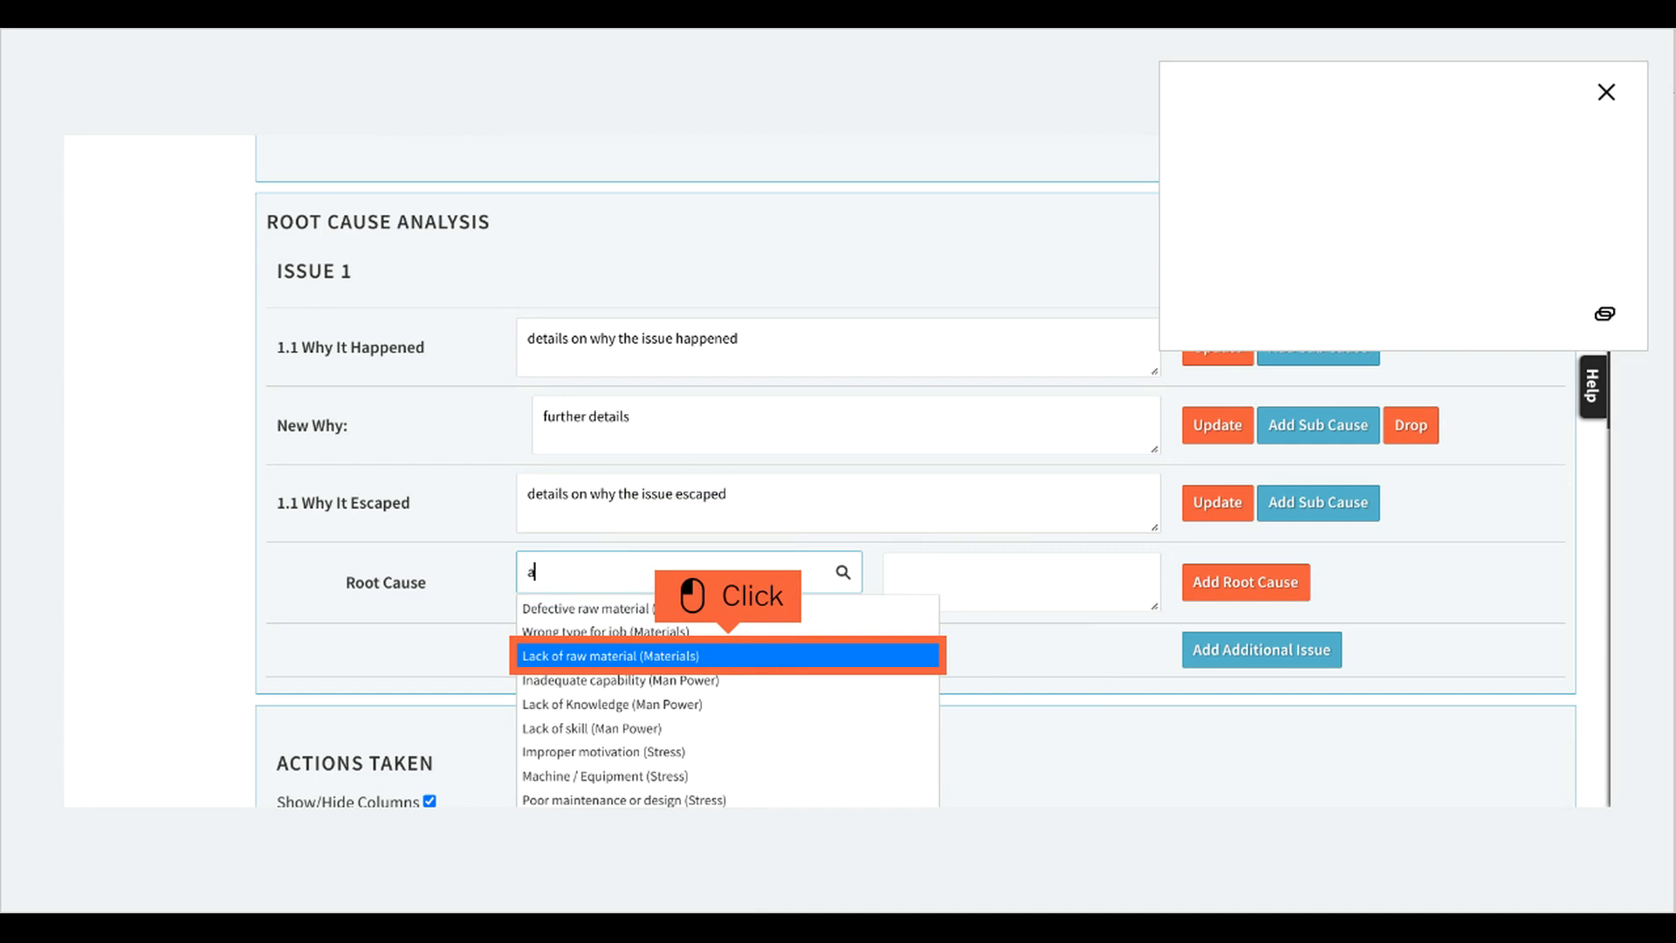
{"action": "left_click", "coordinate": [759, 665]}
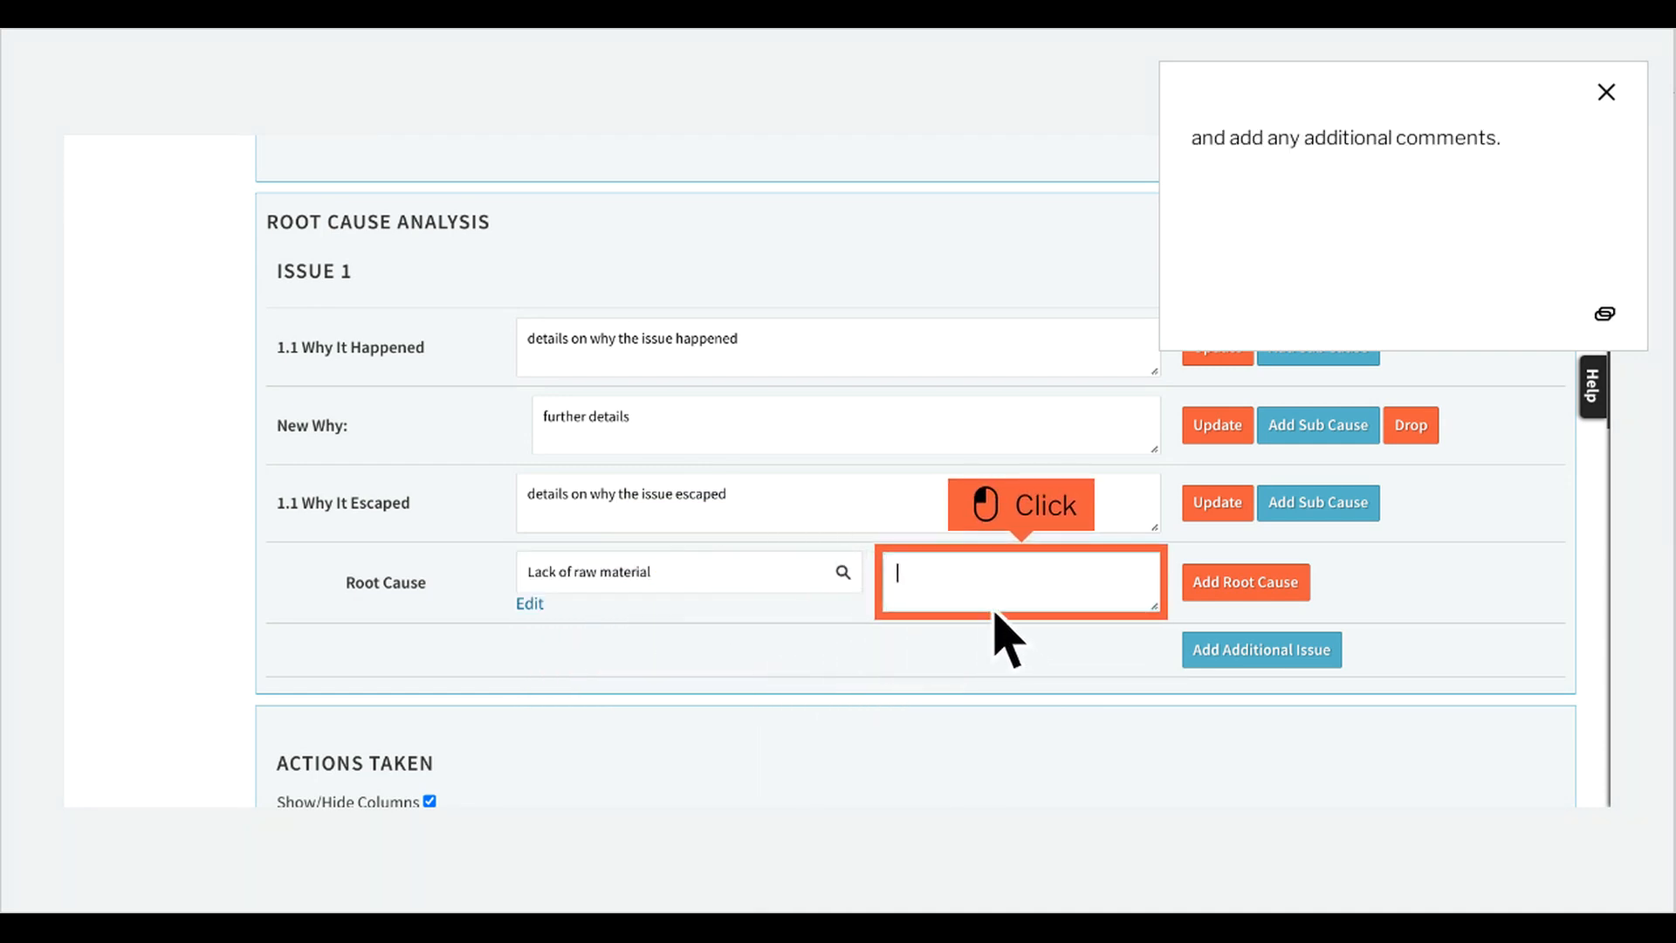
{"action": "left_click", "coordinate": [1055, 600]}
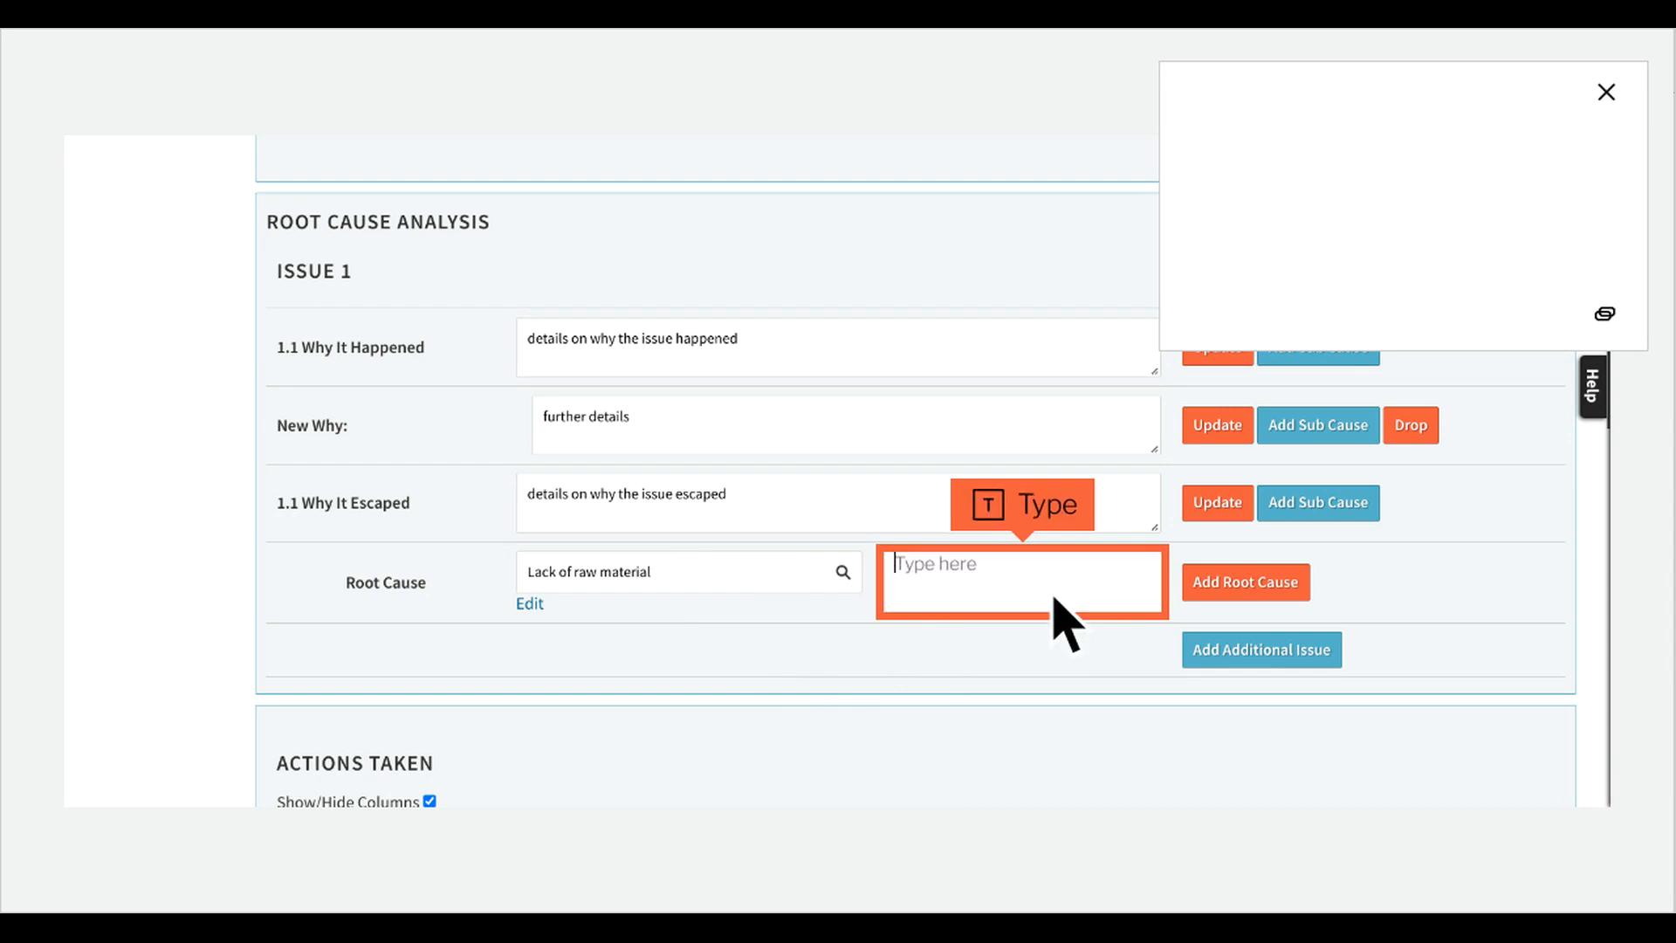
{"action": "type", "text": "something"}
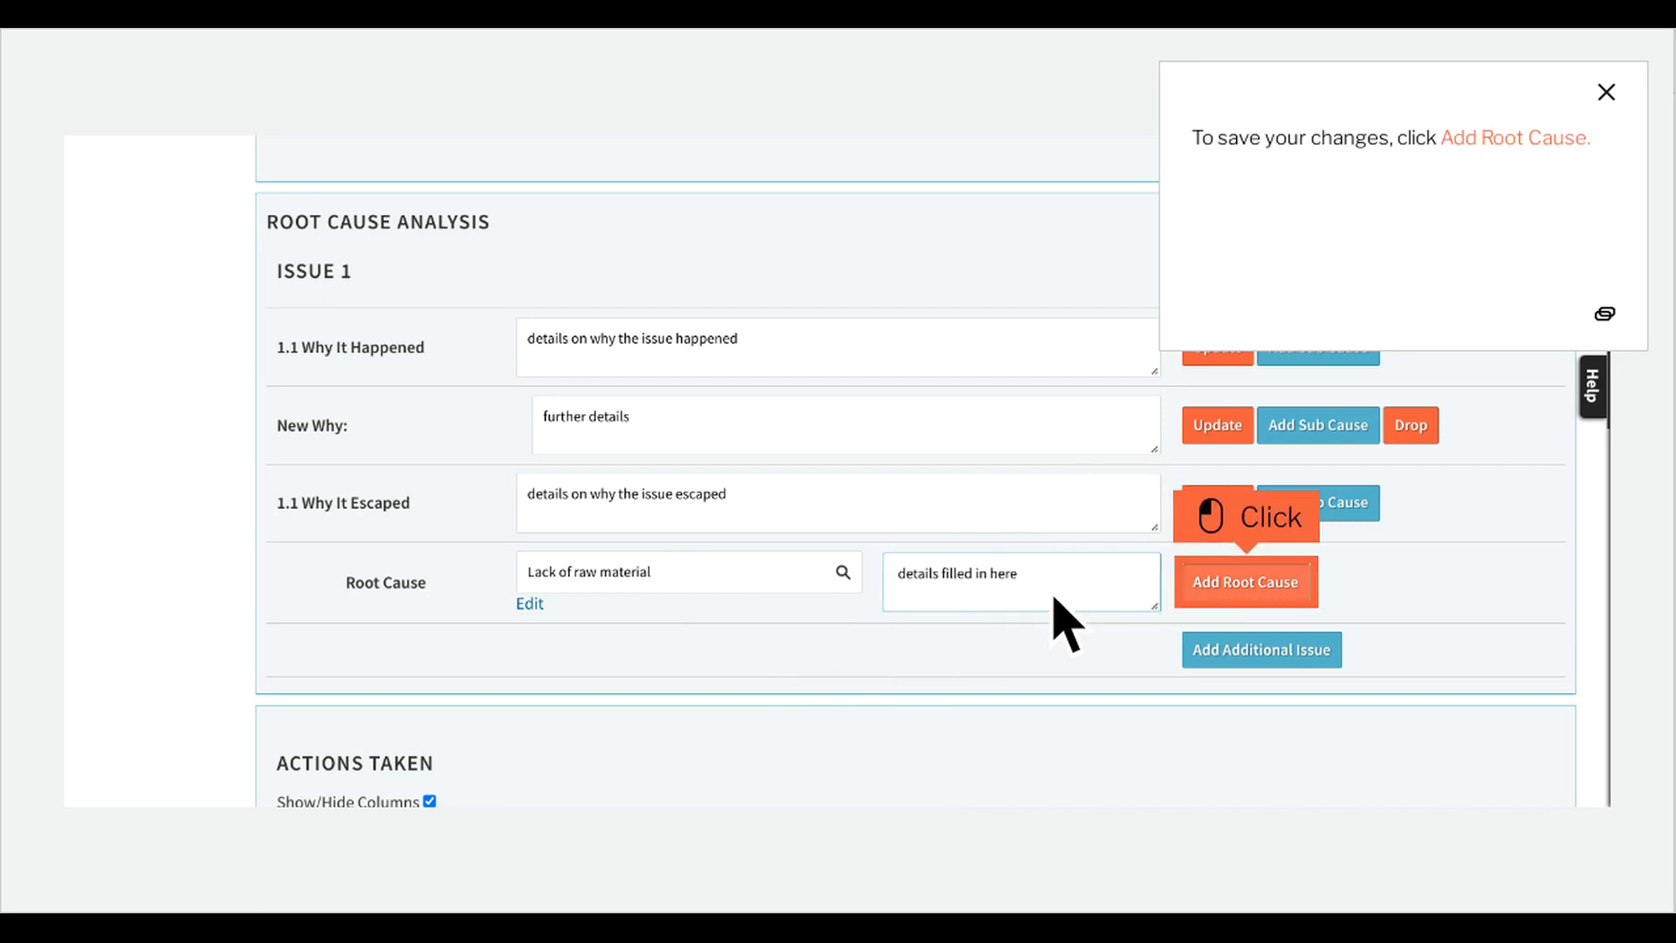
{"action": "left_click", "coordinate": [1279, 598]}
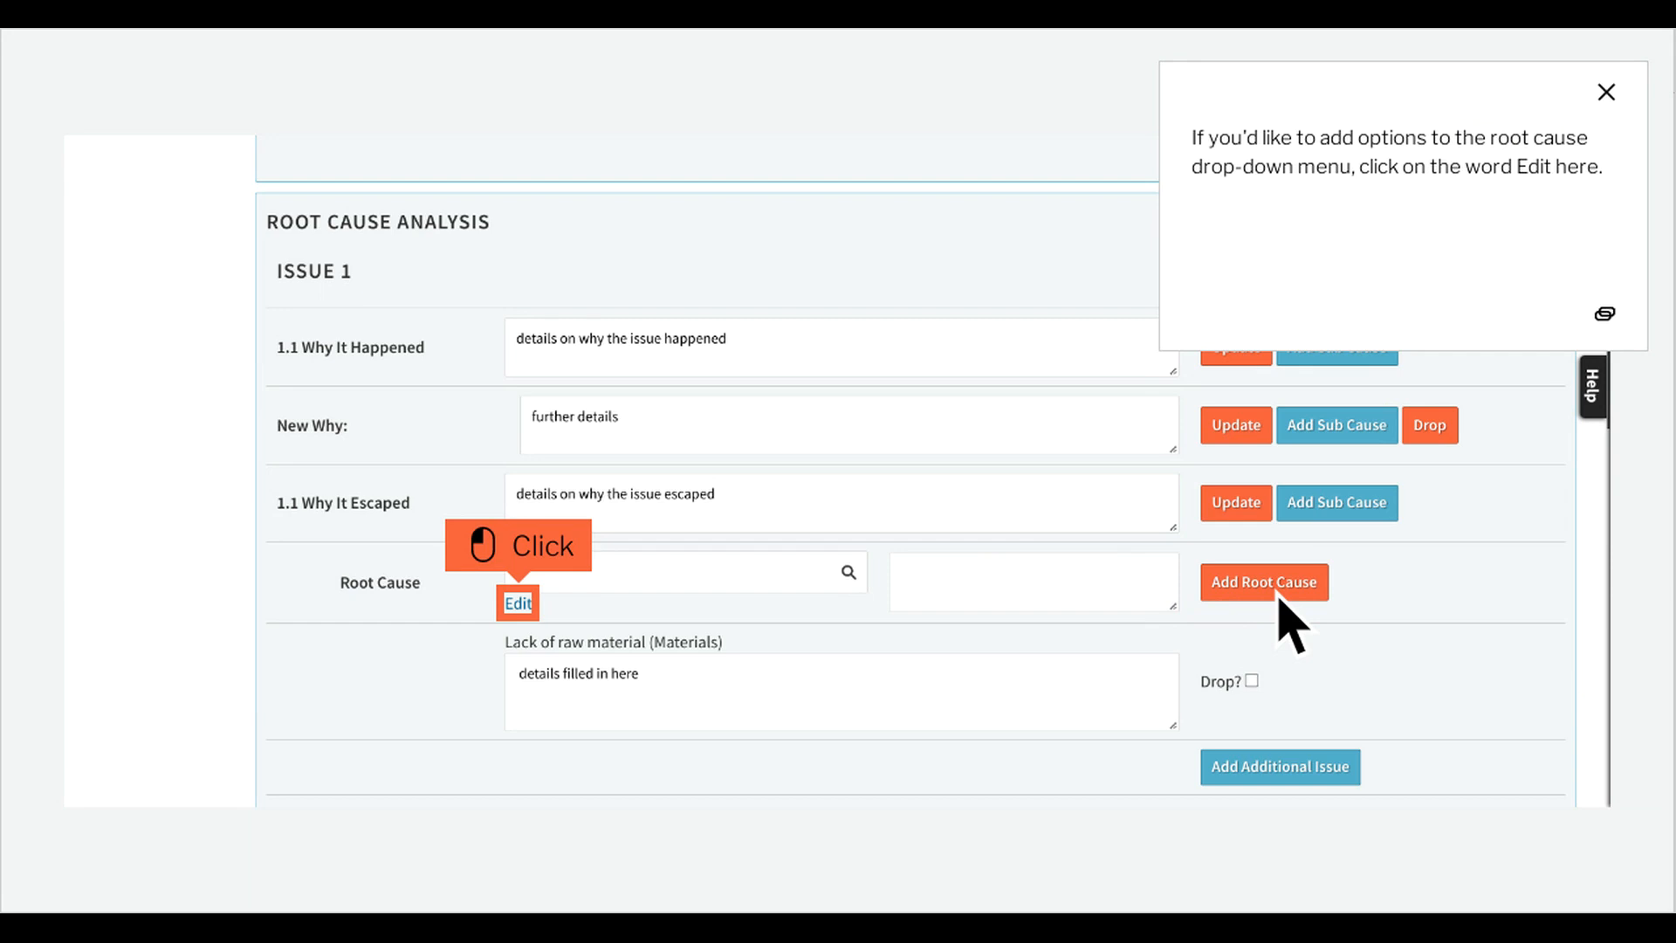
Open the editor for the root cause drop-down options and return to the CAR's associated NCRs section.
{"action": "left_click", "coordinate": [543, 613]}
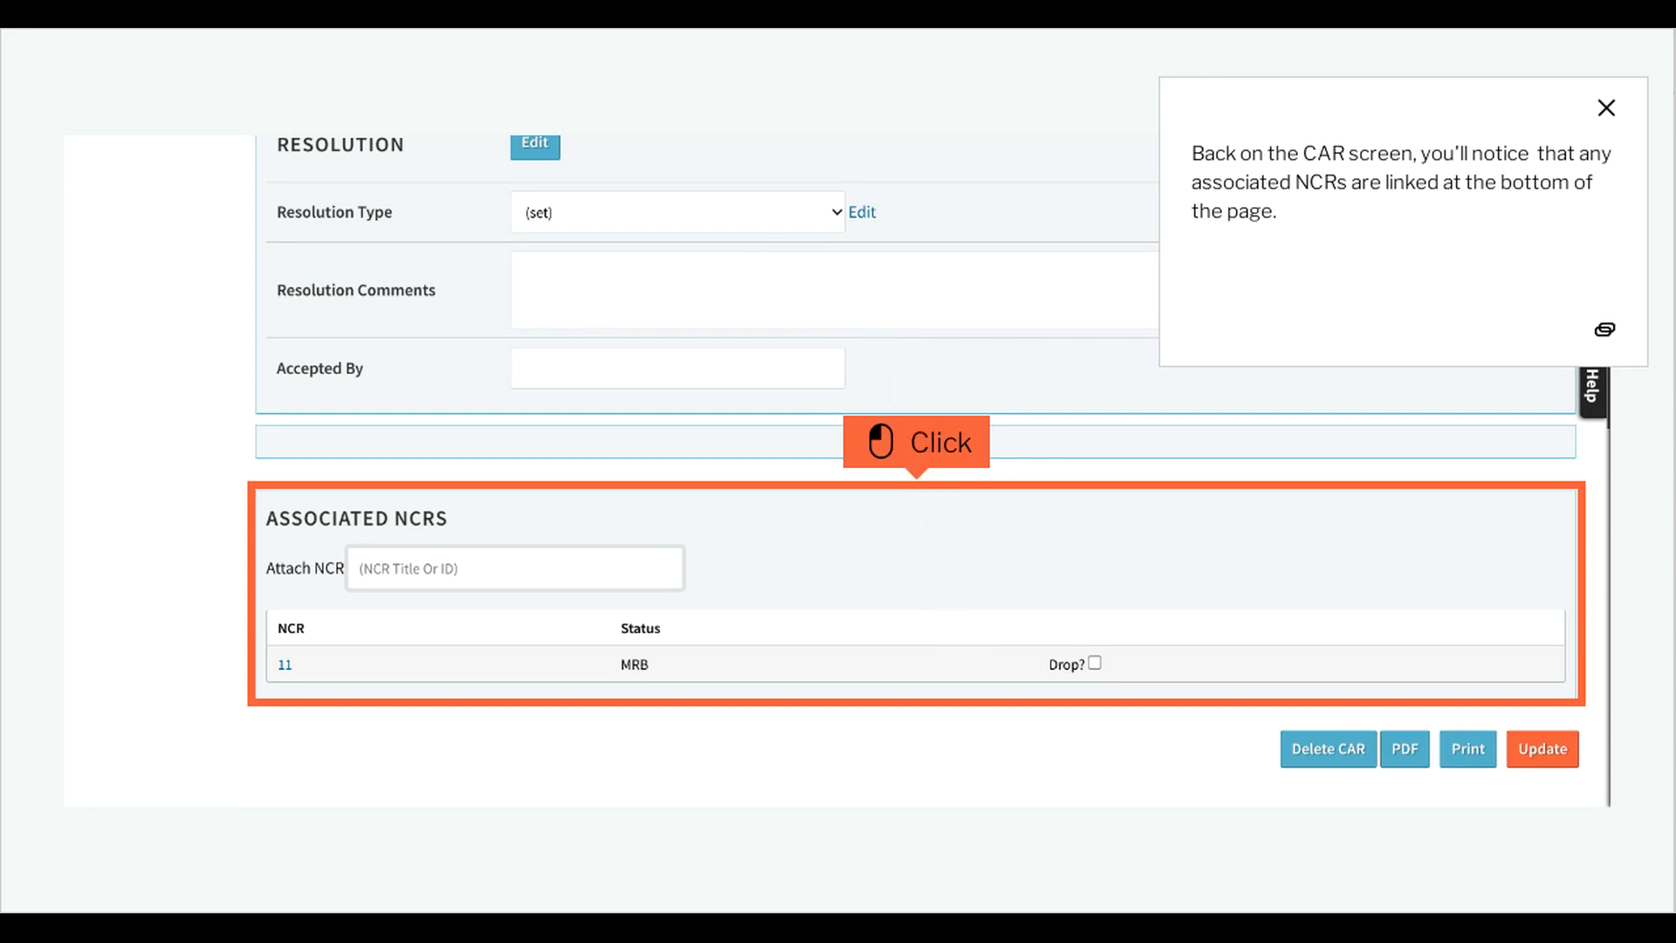
{"action": "left_click", "coordinate": [949, 612]}
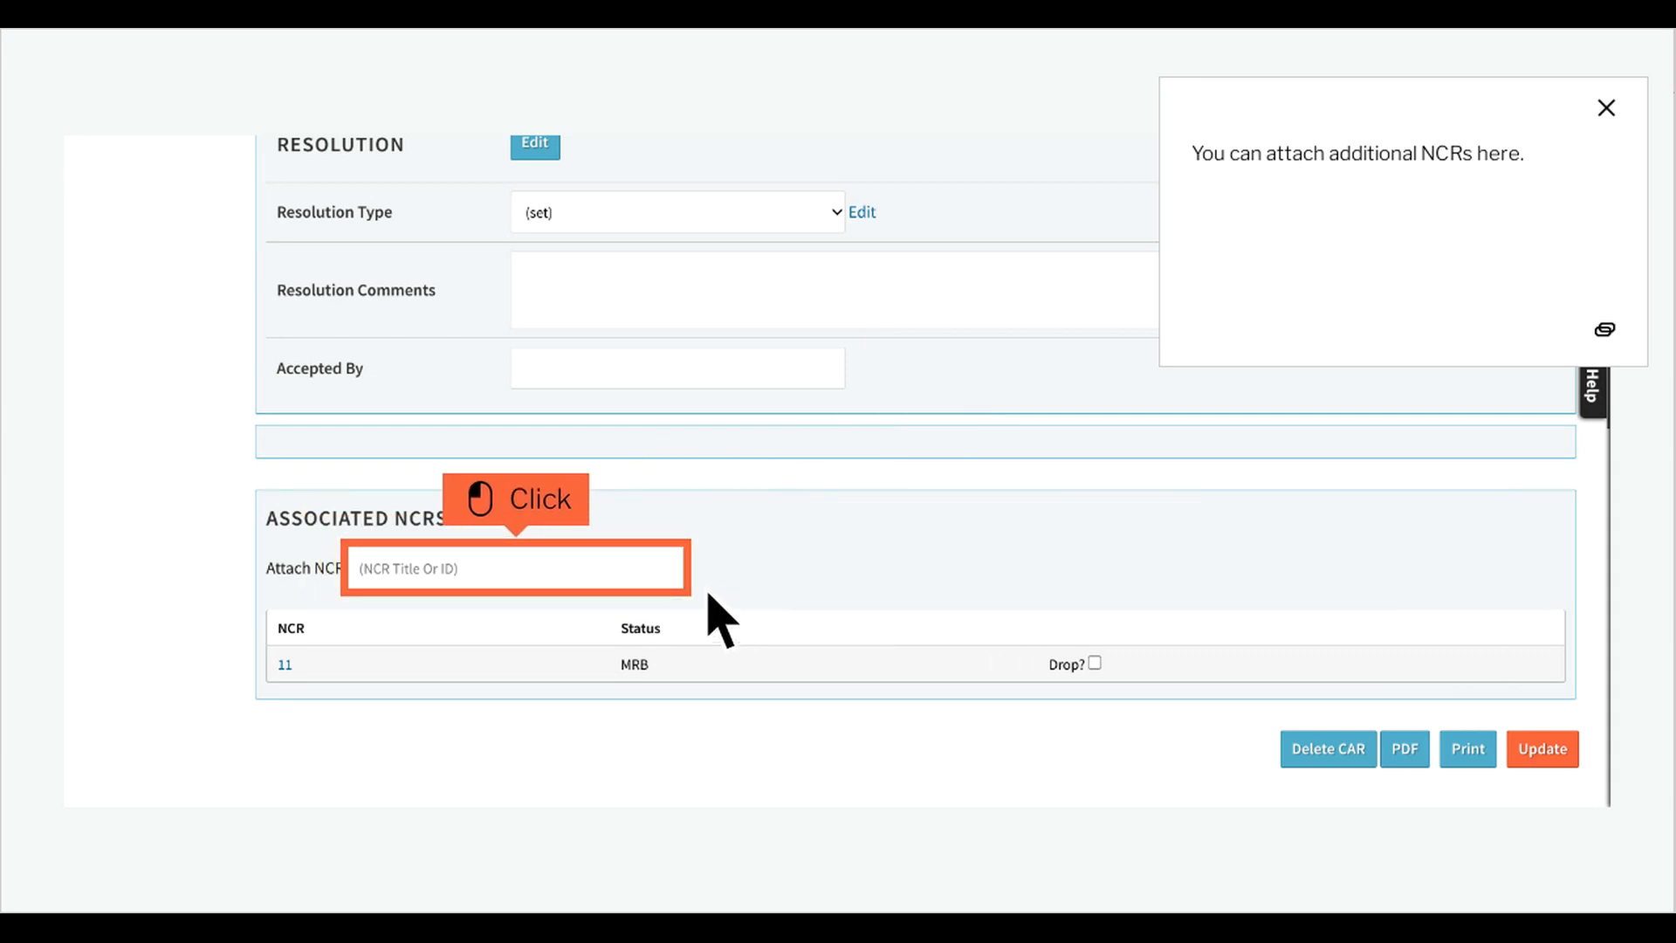
Try attaching NCR 10 as an additional associated NCR without saving it.
{"action": "left_click", "coordinate": [548, 587]}
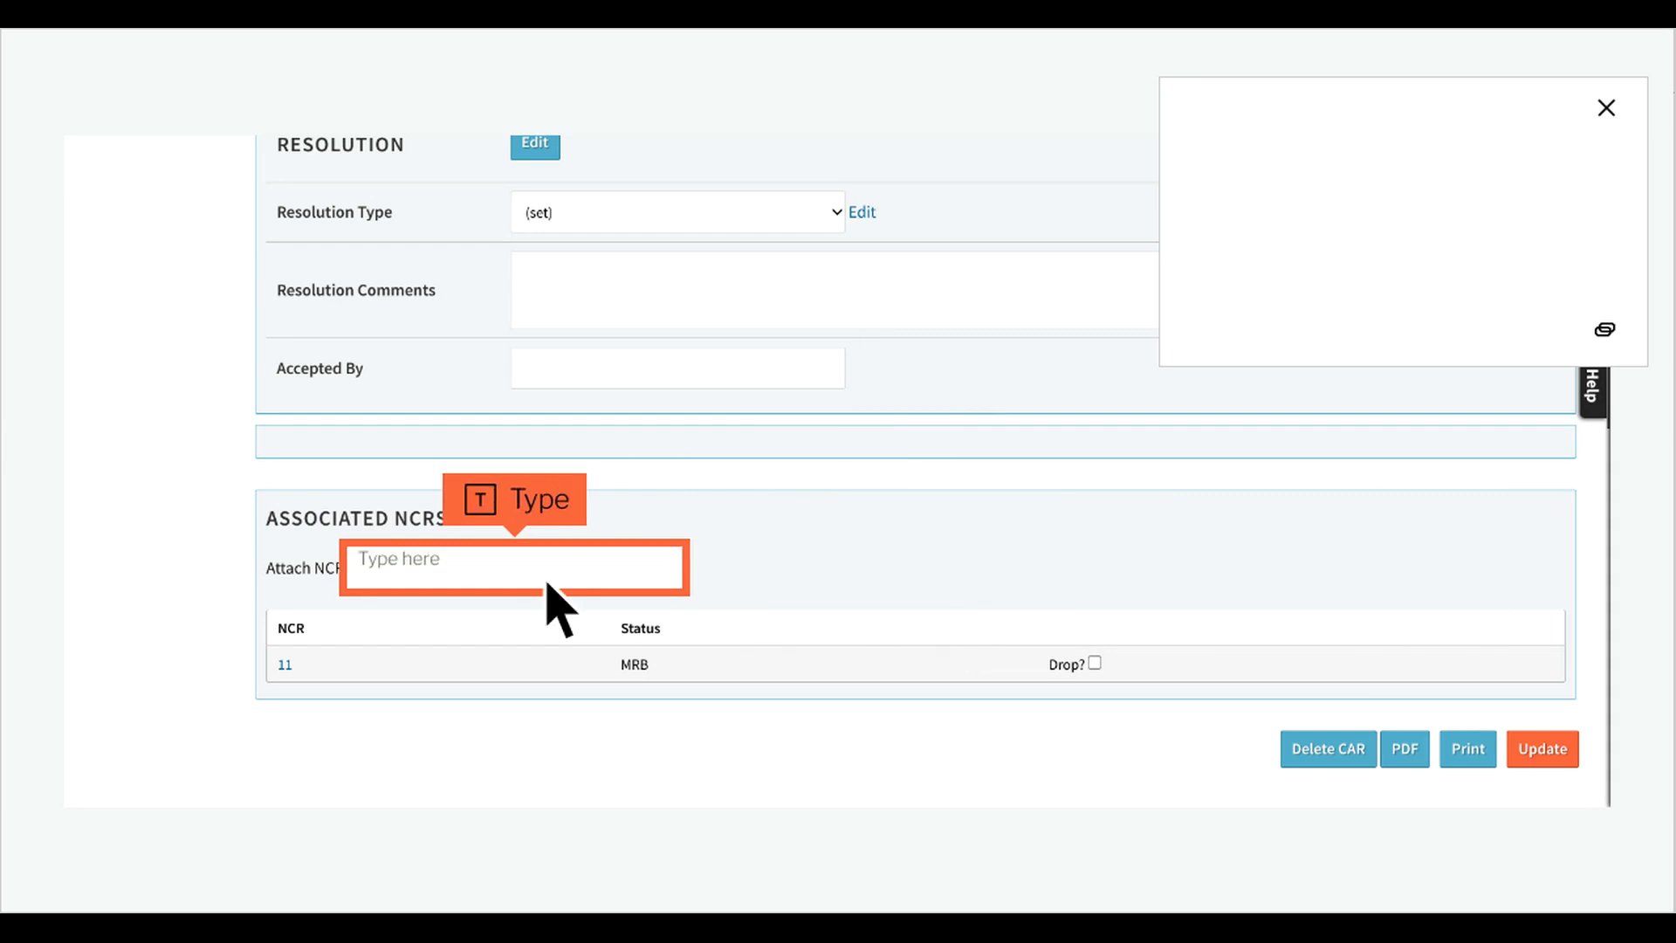
{"action": "type", "text": "something"}
{"action": "left_click", "coordinate": [548, 584]}
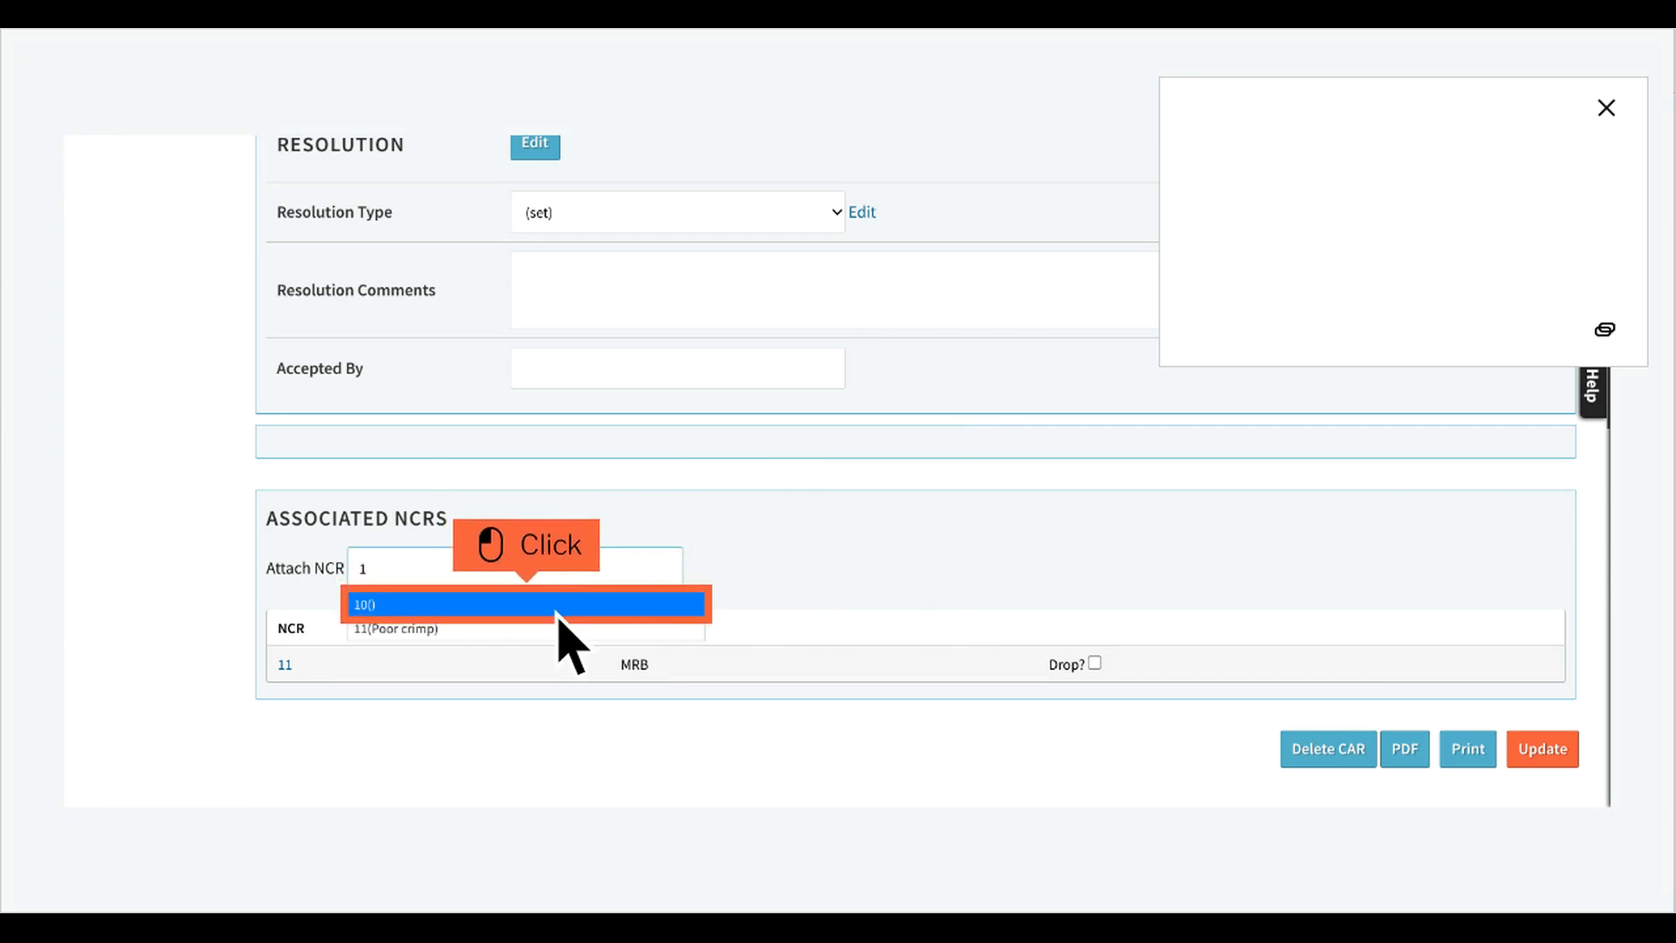
{"action": "left_click", "coordinate": [557, 616]}
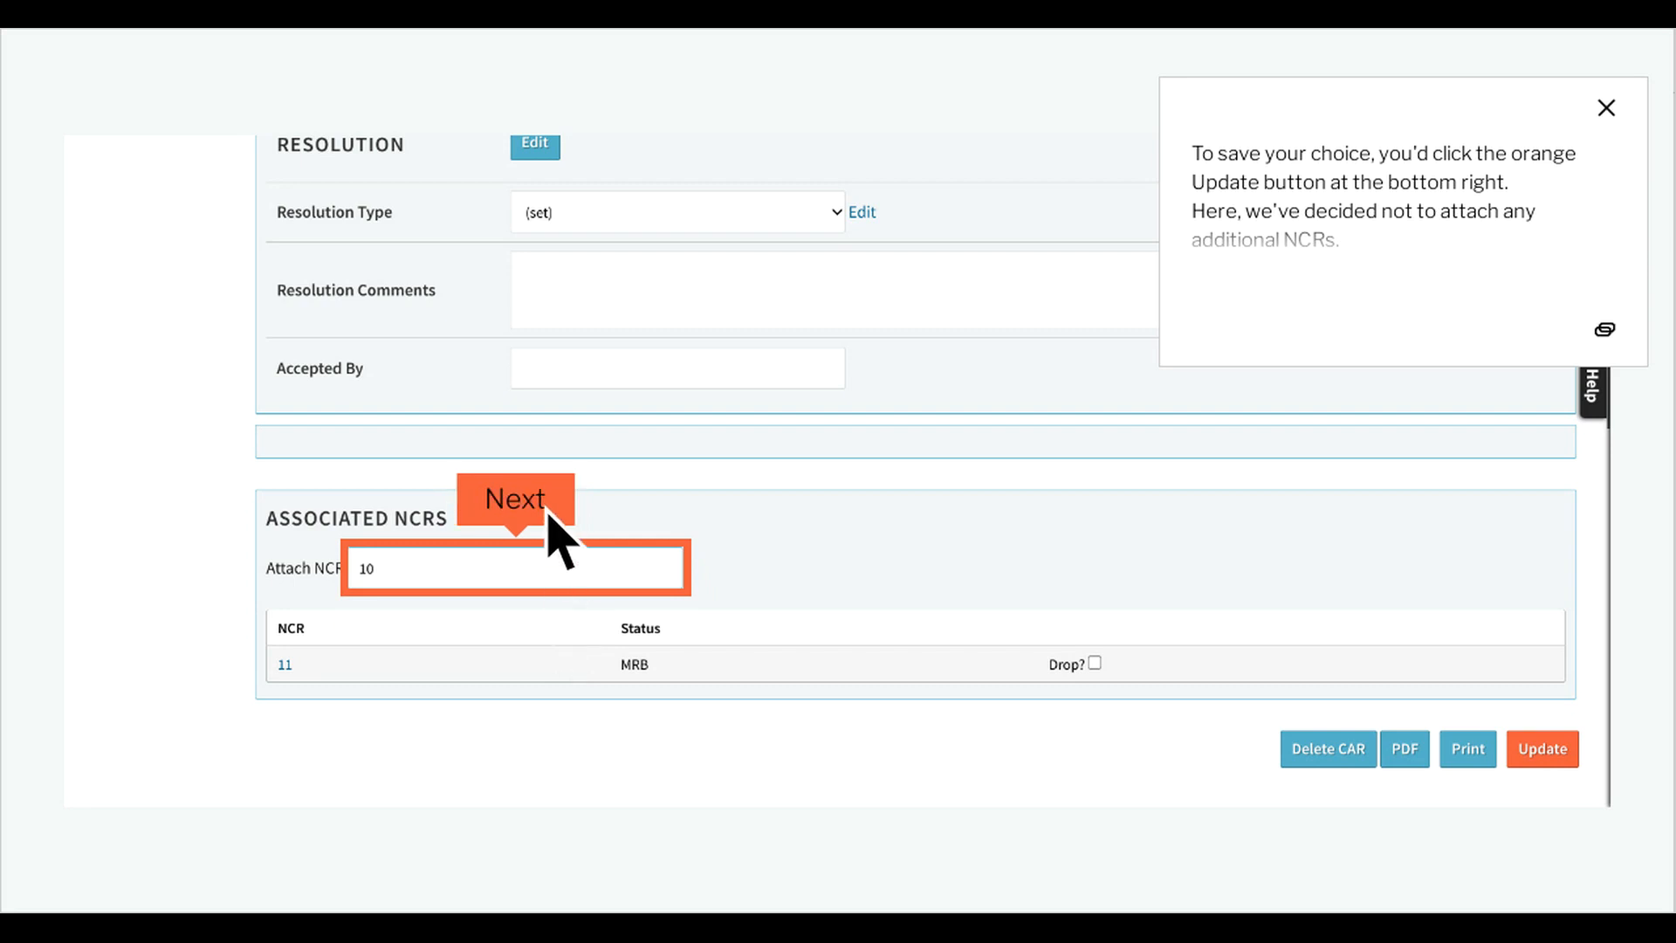
{"action": "left_click", "coordinate": [549, 513]}
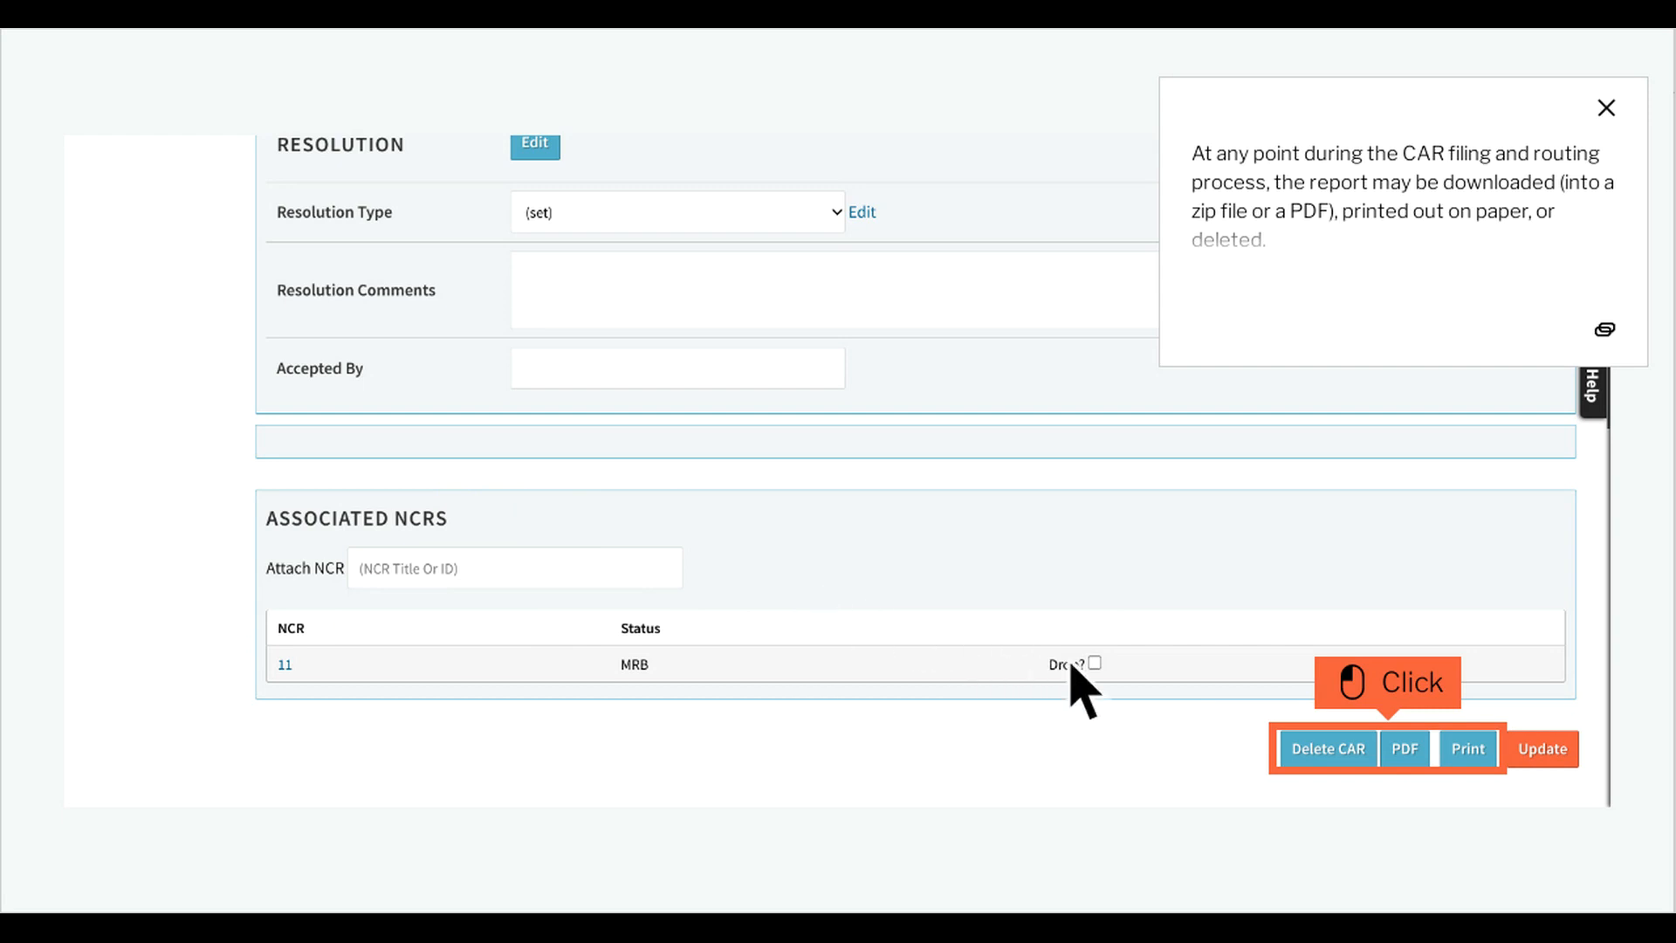
Move the CAR to the Review state, assigning it to John Smith.
{"action": "left_click", "coordinate": [1407, 751]}
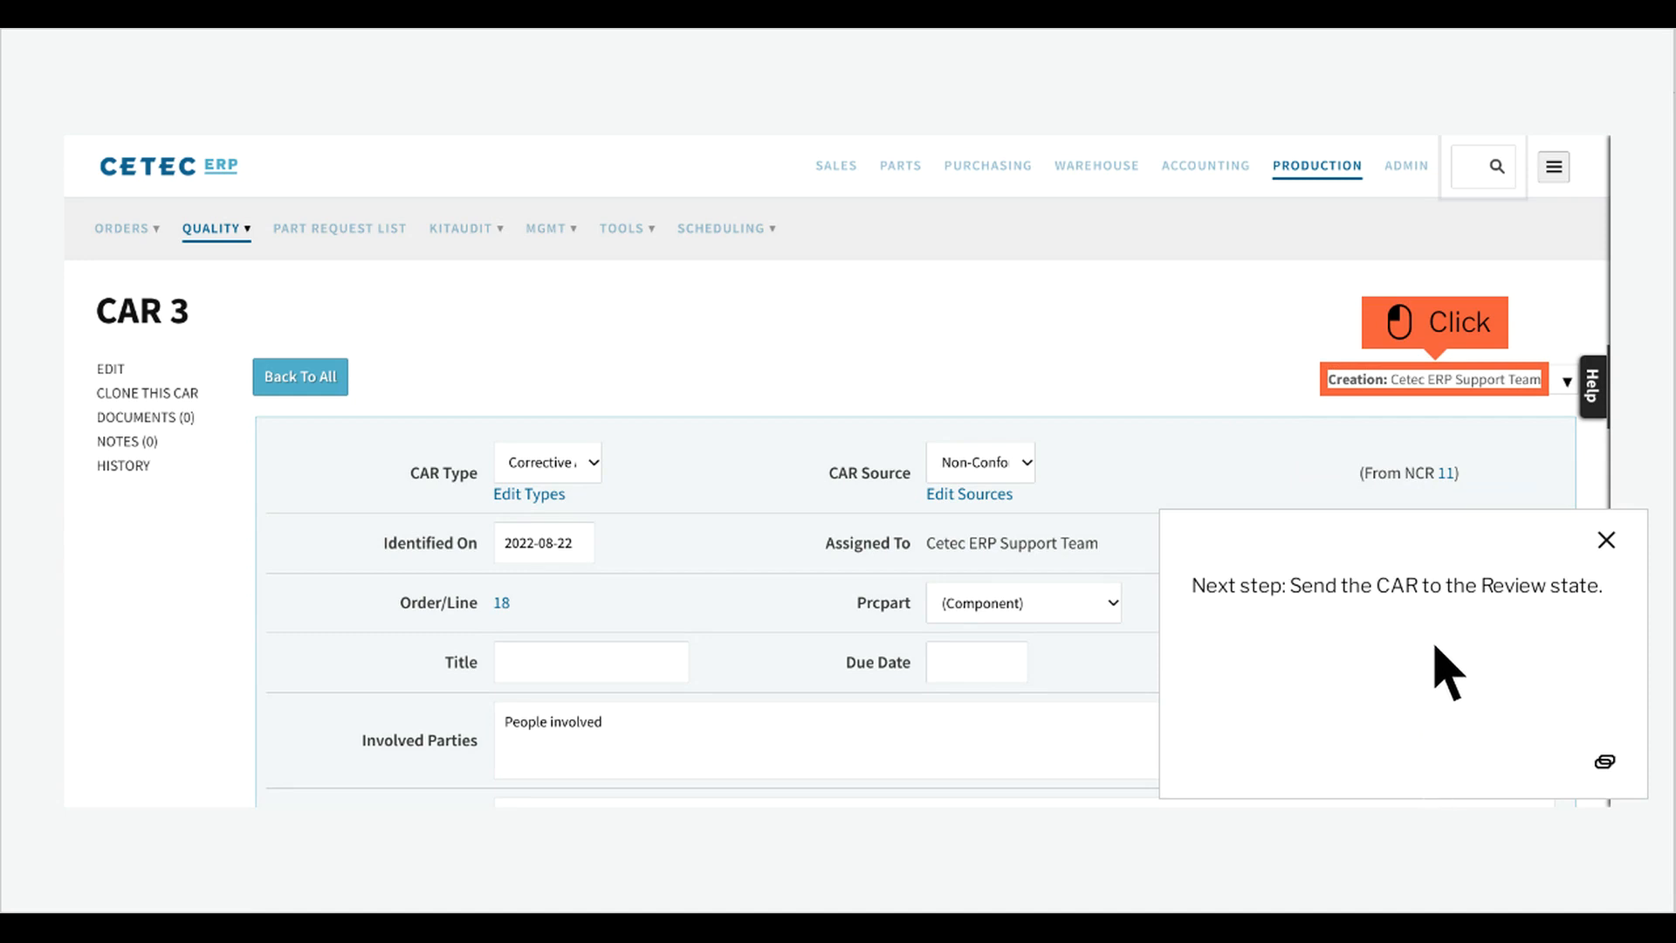
{"action": "left_click", "coordinate": [1467, 388]}
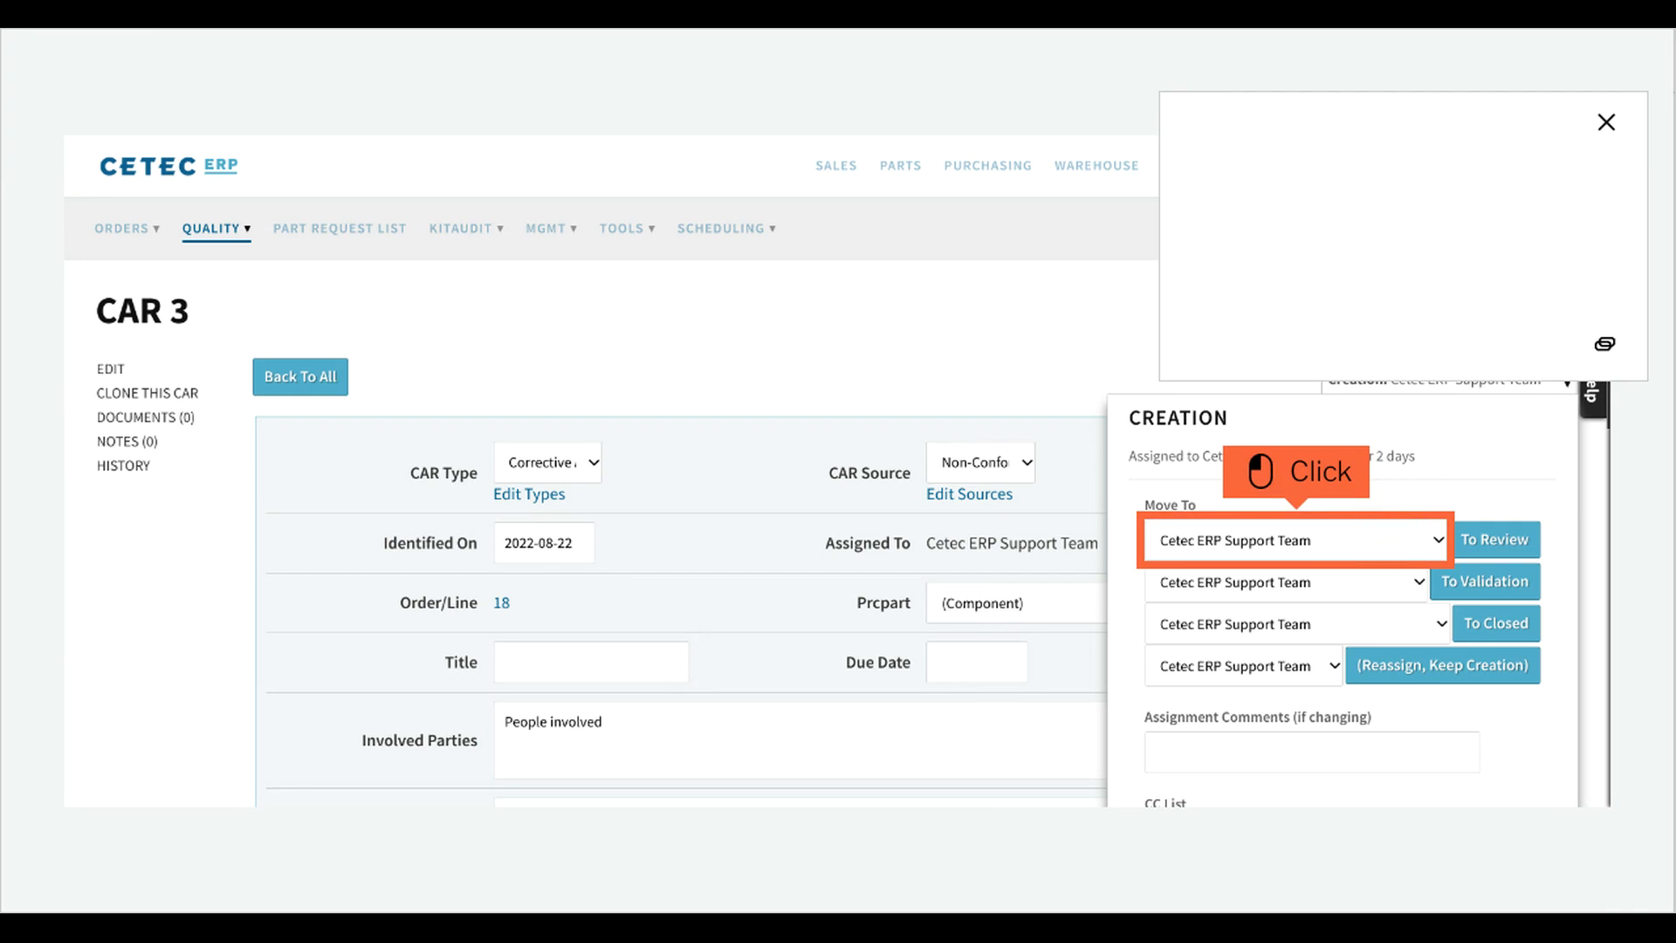
{"action": "left_click", "coordinate": [1328, 556]}
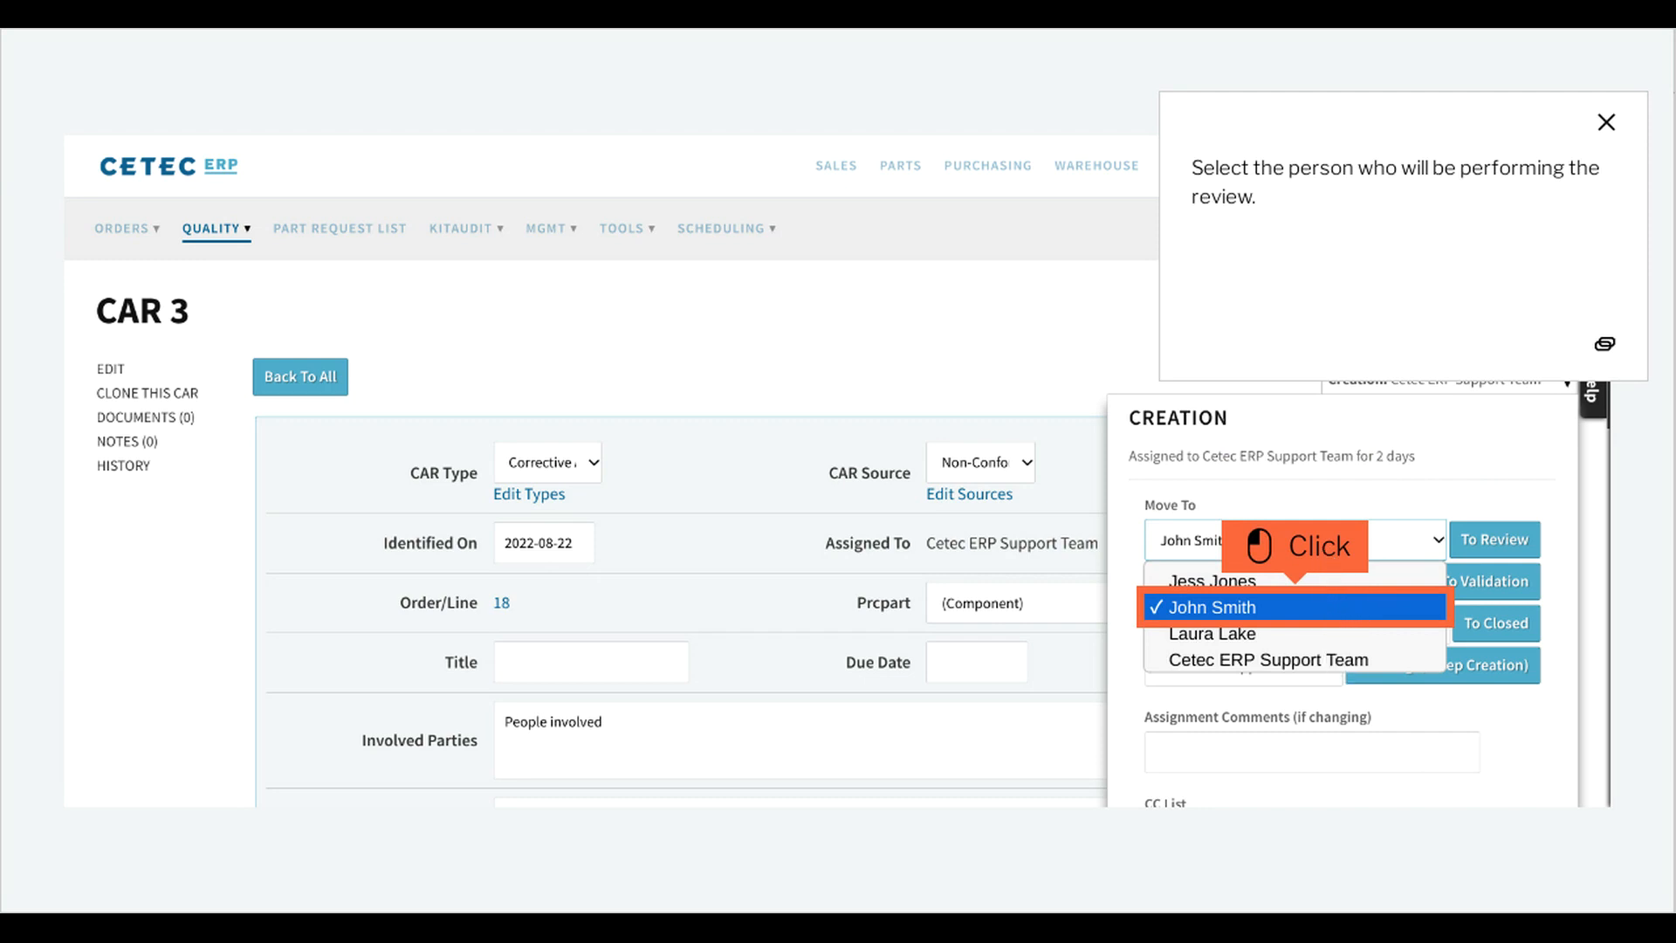
{"action": "left_click", "coordinate": [1326, 611]}
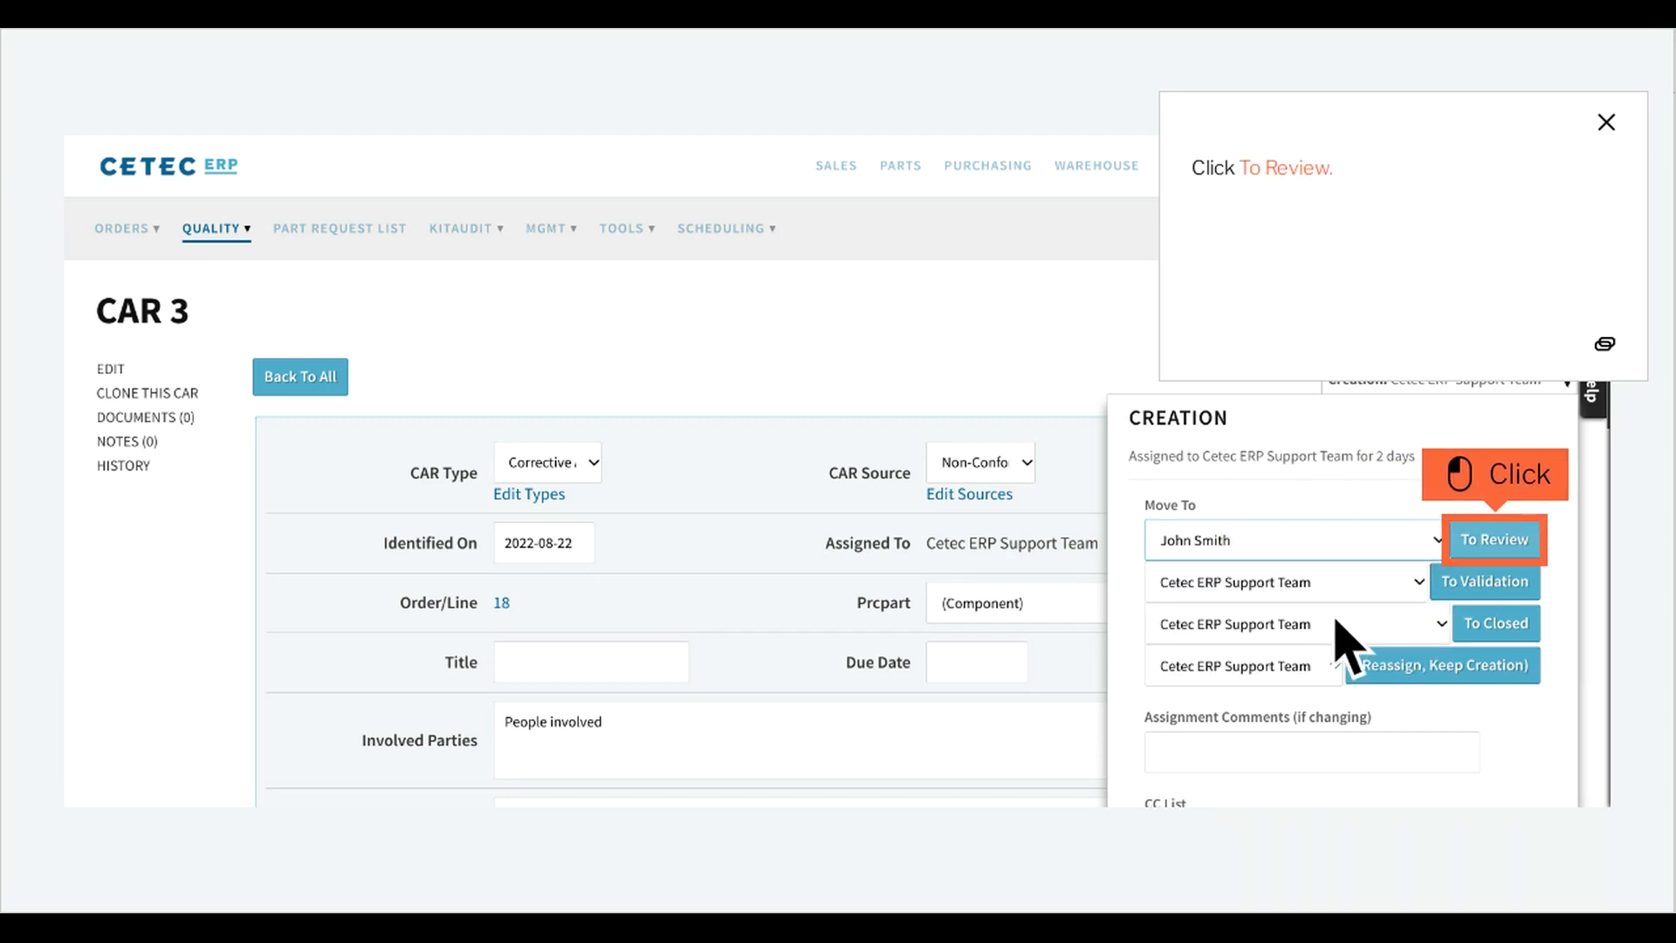
{"action": "left_click", "coordinate": [1527, 550]}
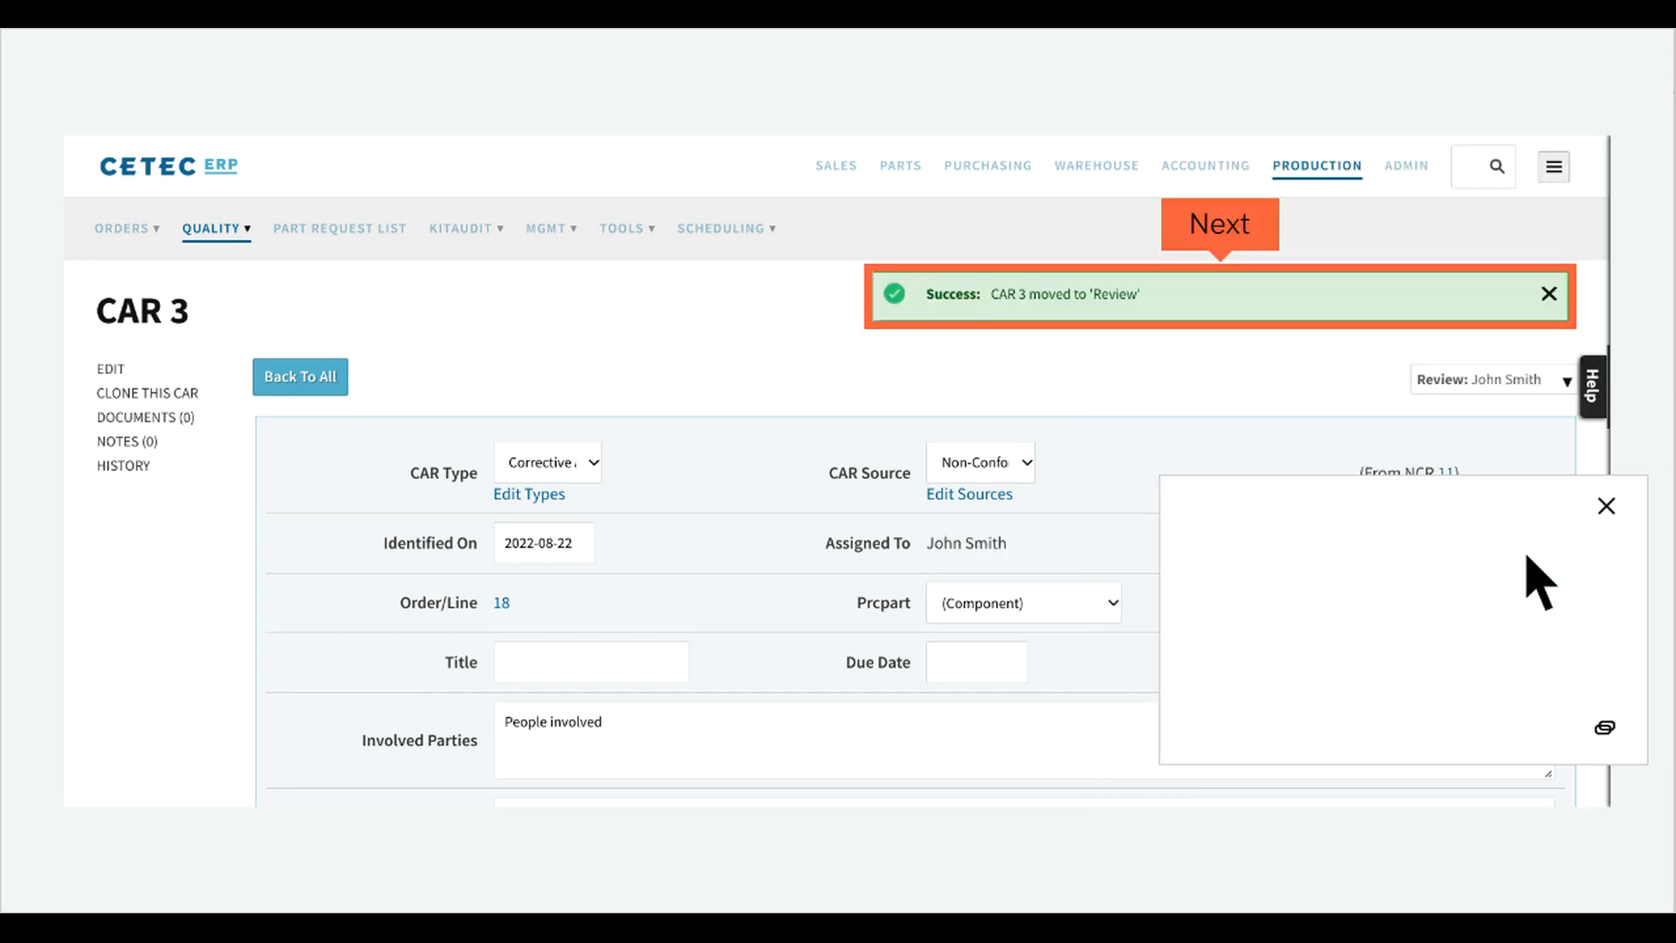
Dismiss the success notification for the state change.
{"action": "left_click", "coordinate": [1254, 238]}
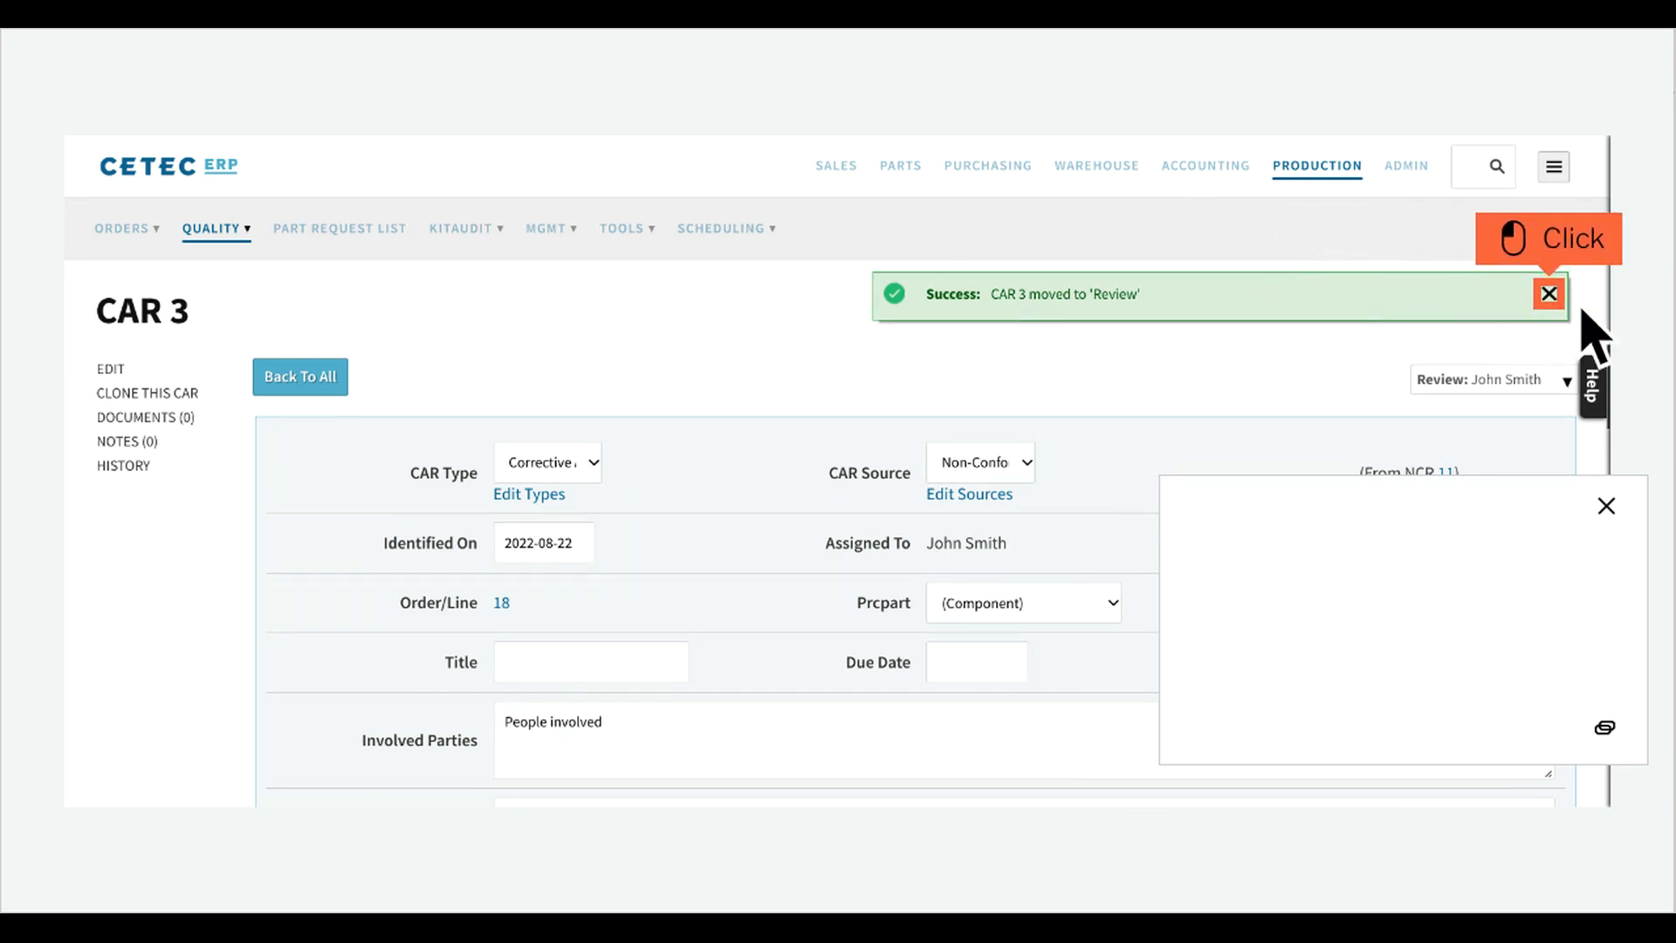
{"action": "left_click", "coordinate": [1552, 295]}
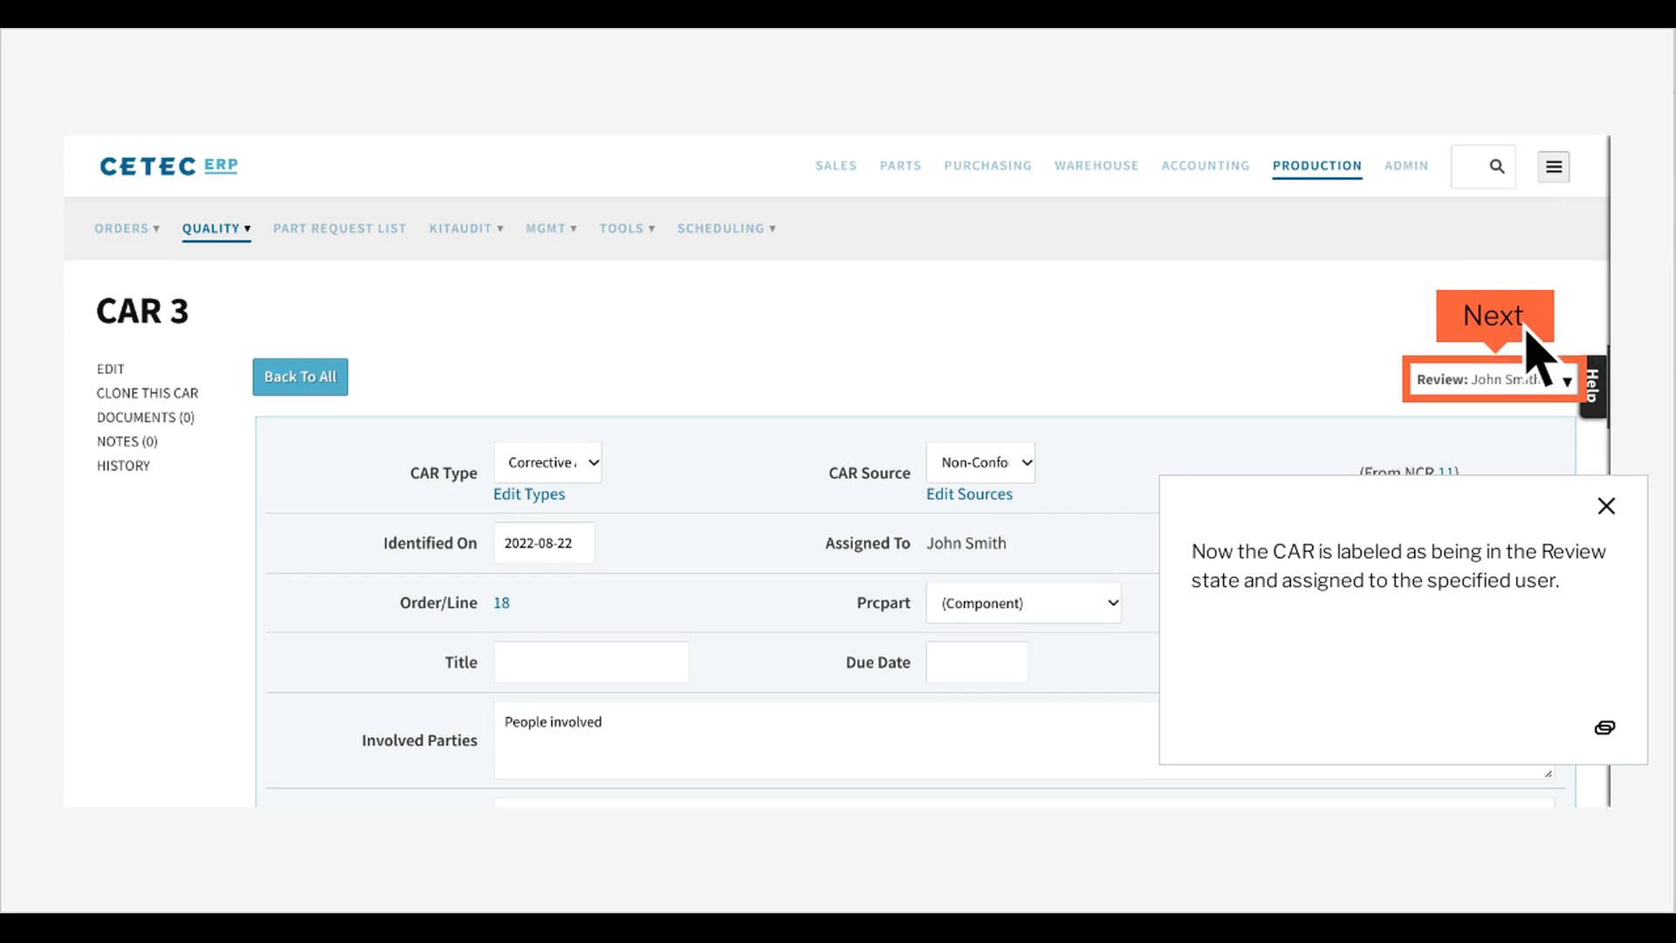
{"action": "left_click", "coordinate": [1529, 337]}
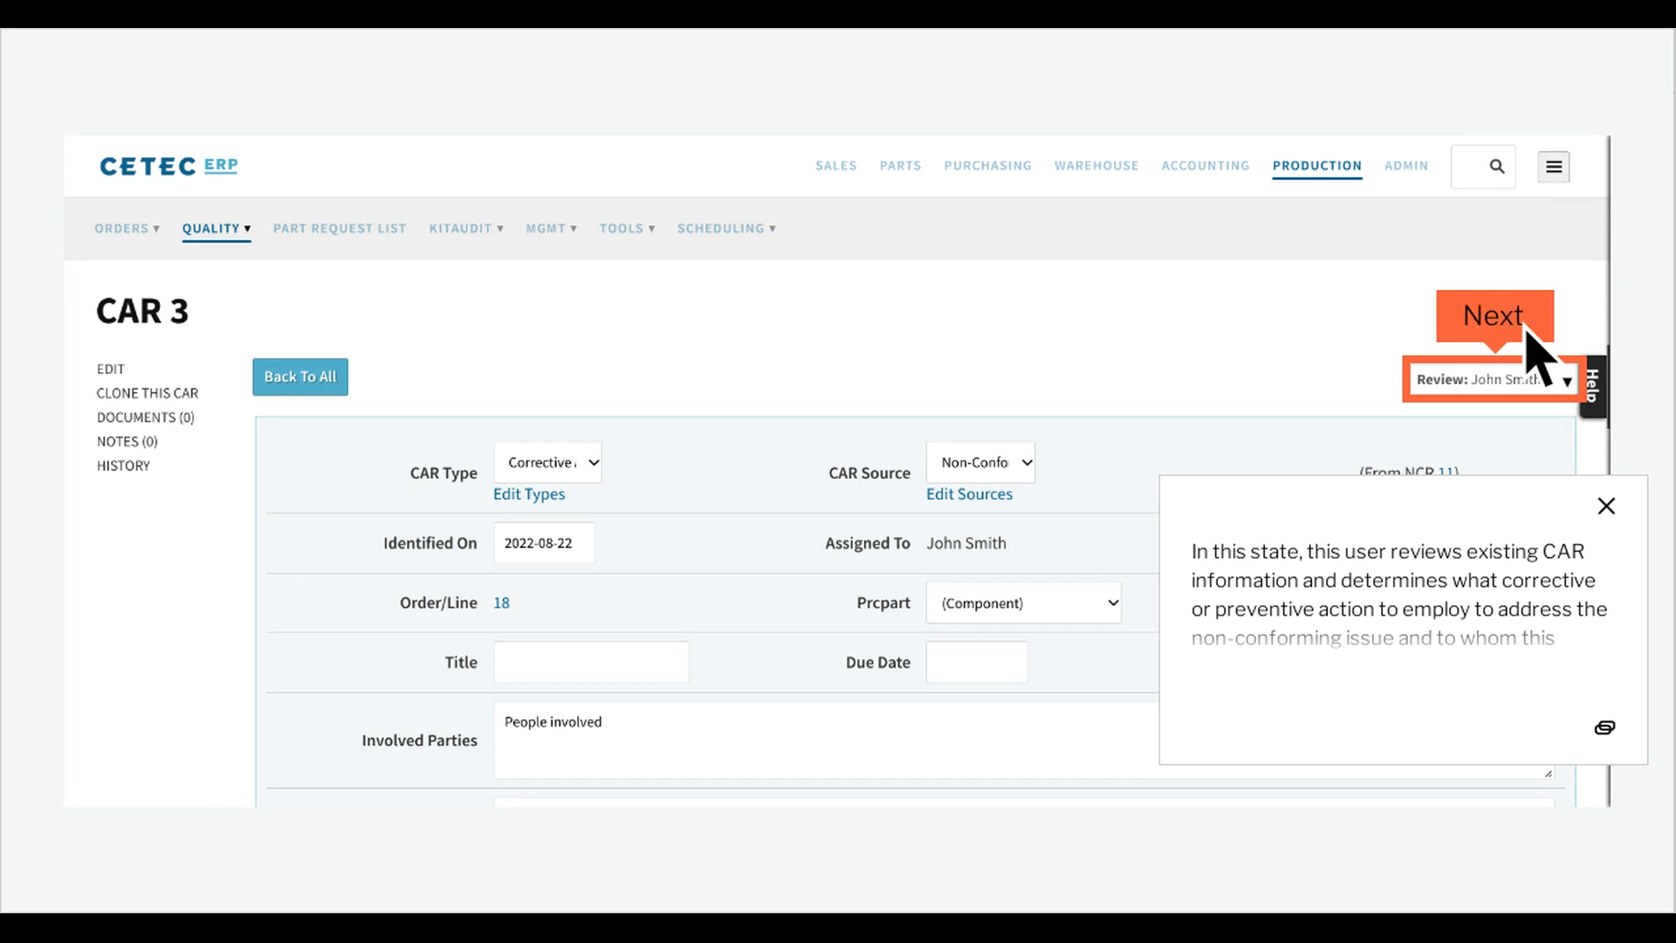
{"action": "left_click", "coordinate": [1528, 336]}
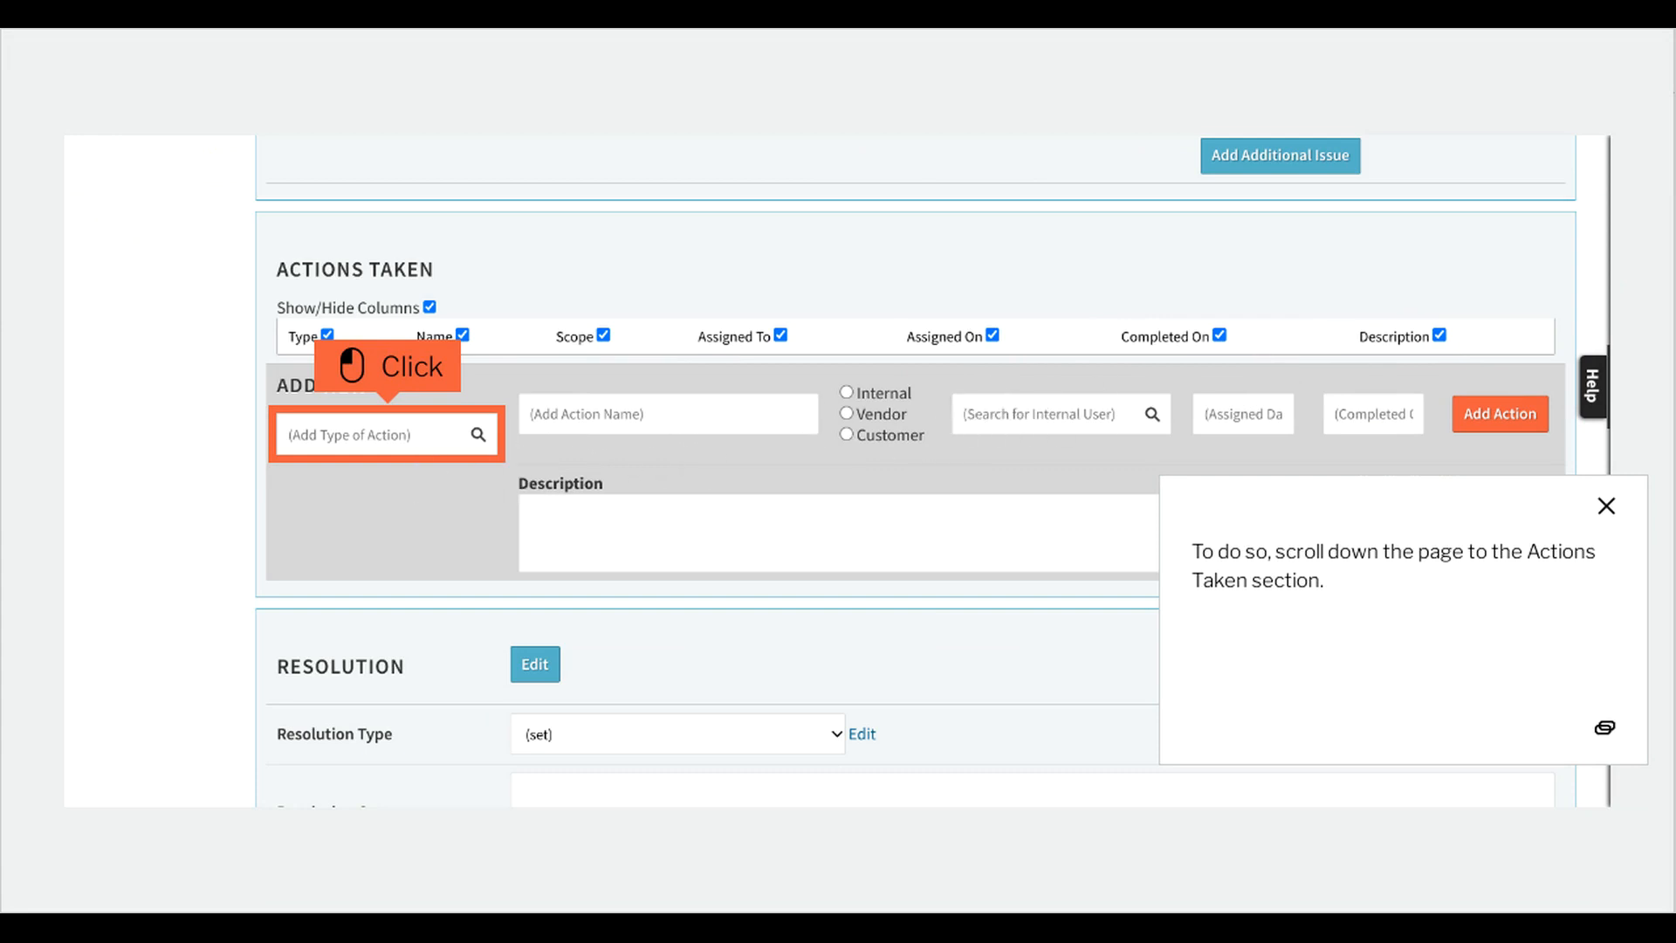
Set the type of a new action under Actions Taken to Update work process.
{"action": "left_click", "coordinate": [418, 452]}
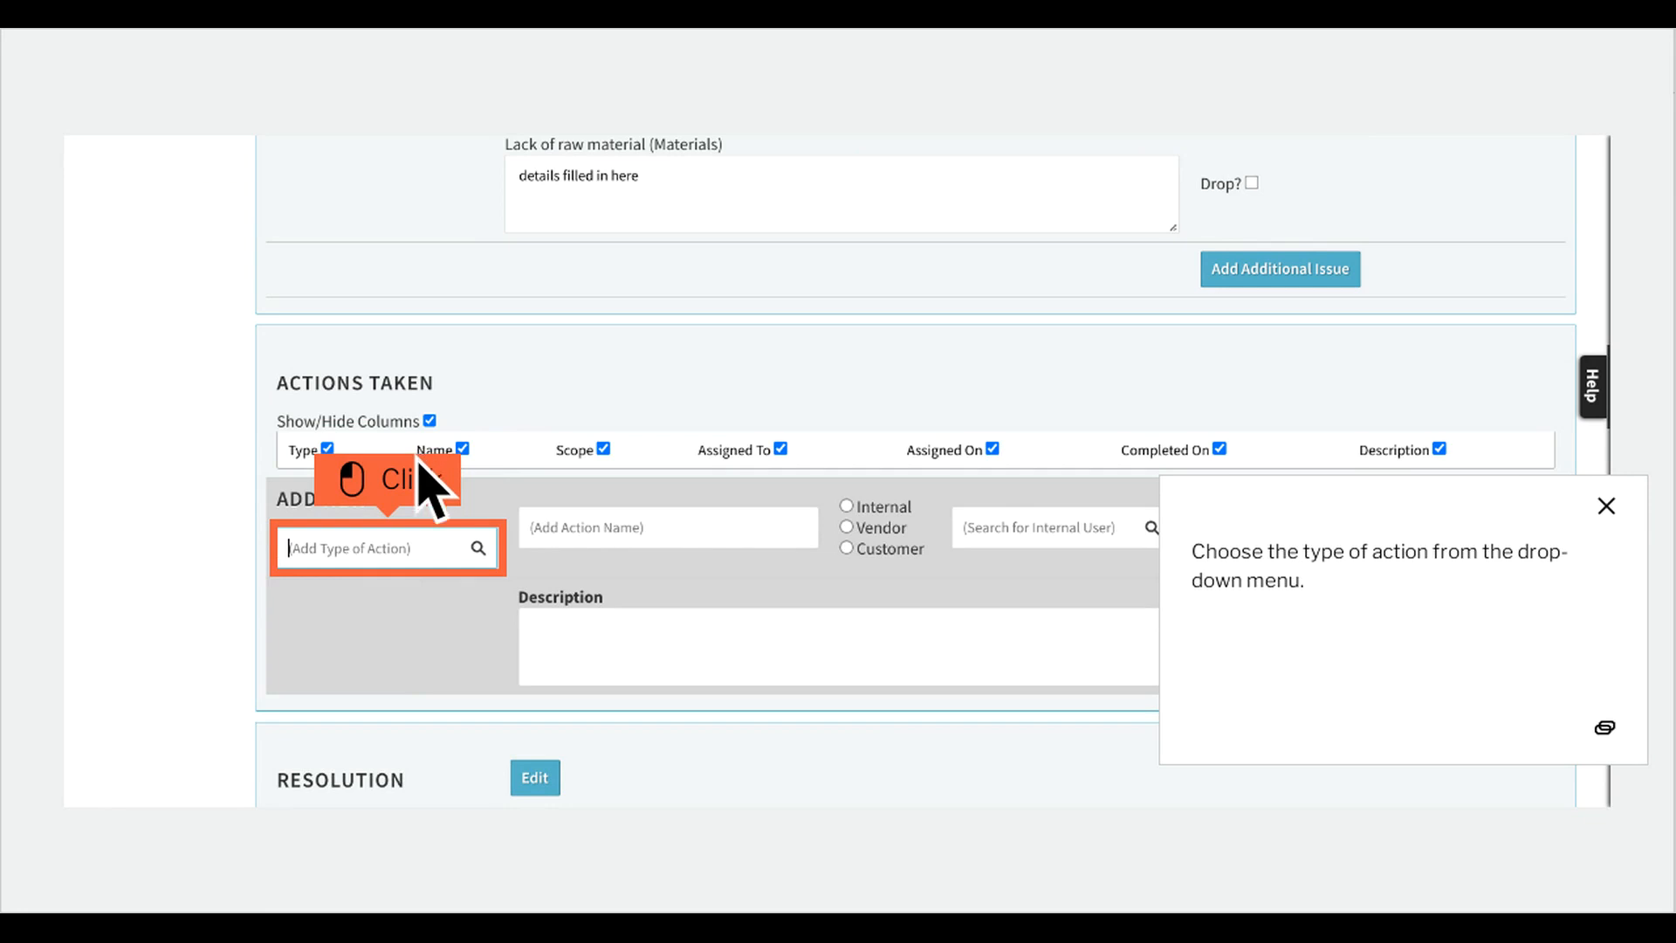
{"action": "left_click", "coordinate": [420, 563]}
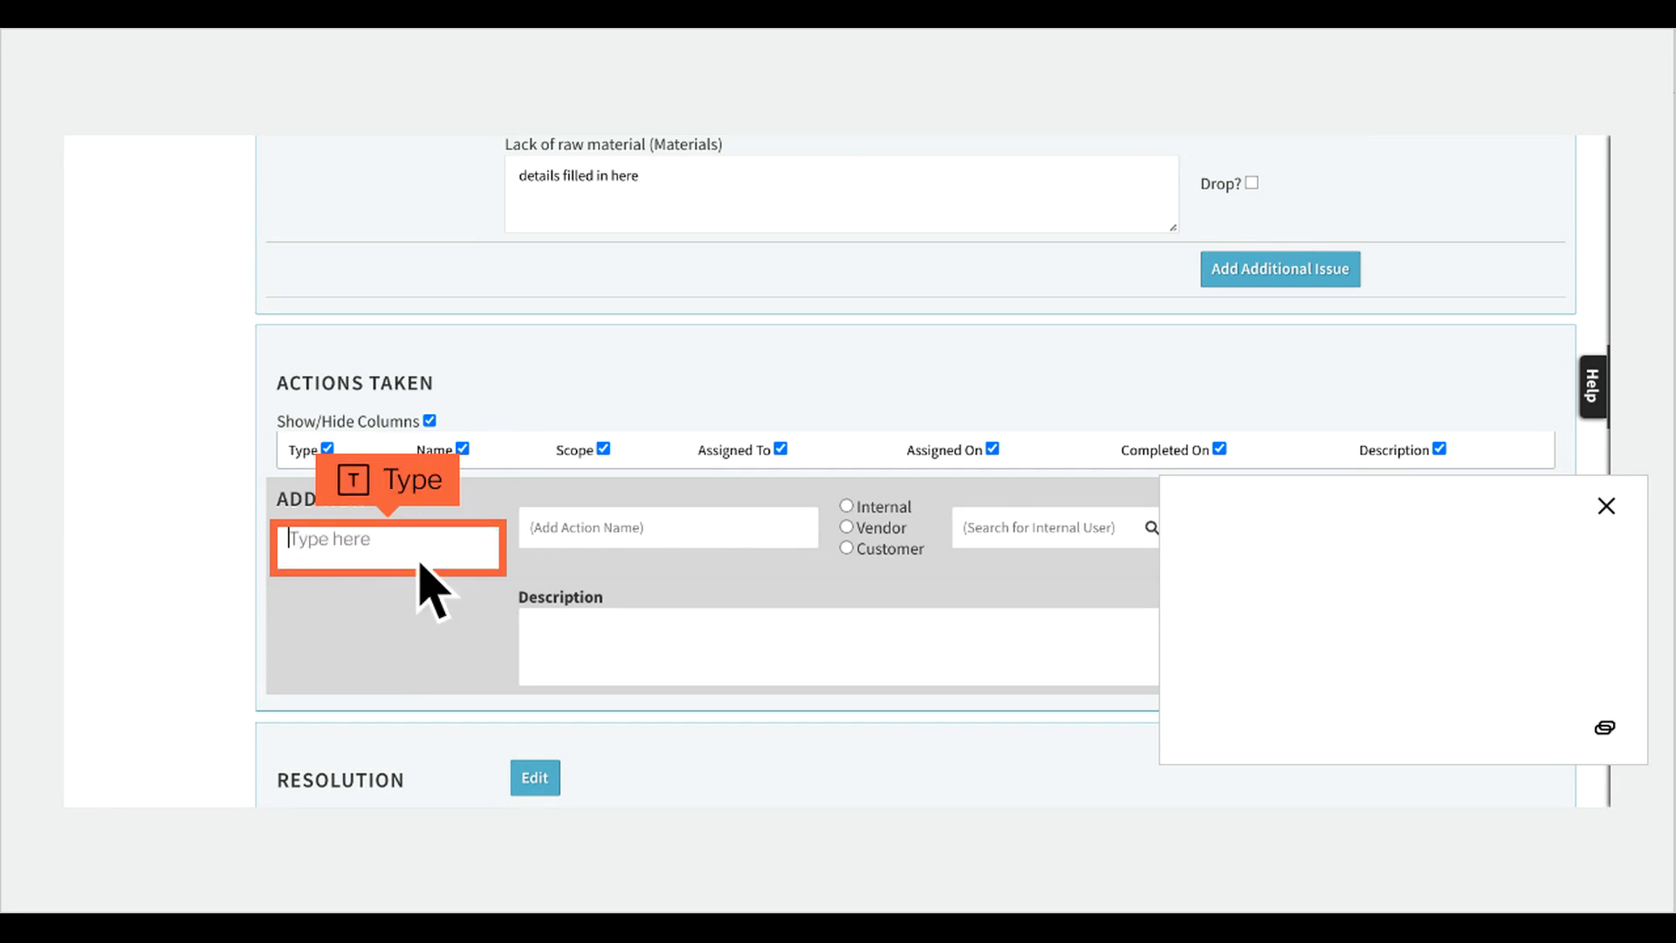
{"action": "type", "text": "something"}
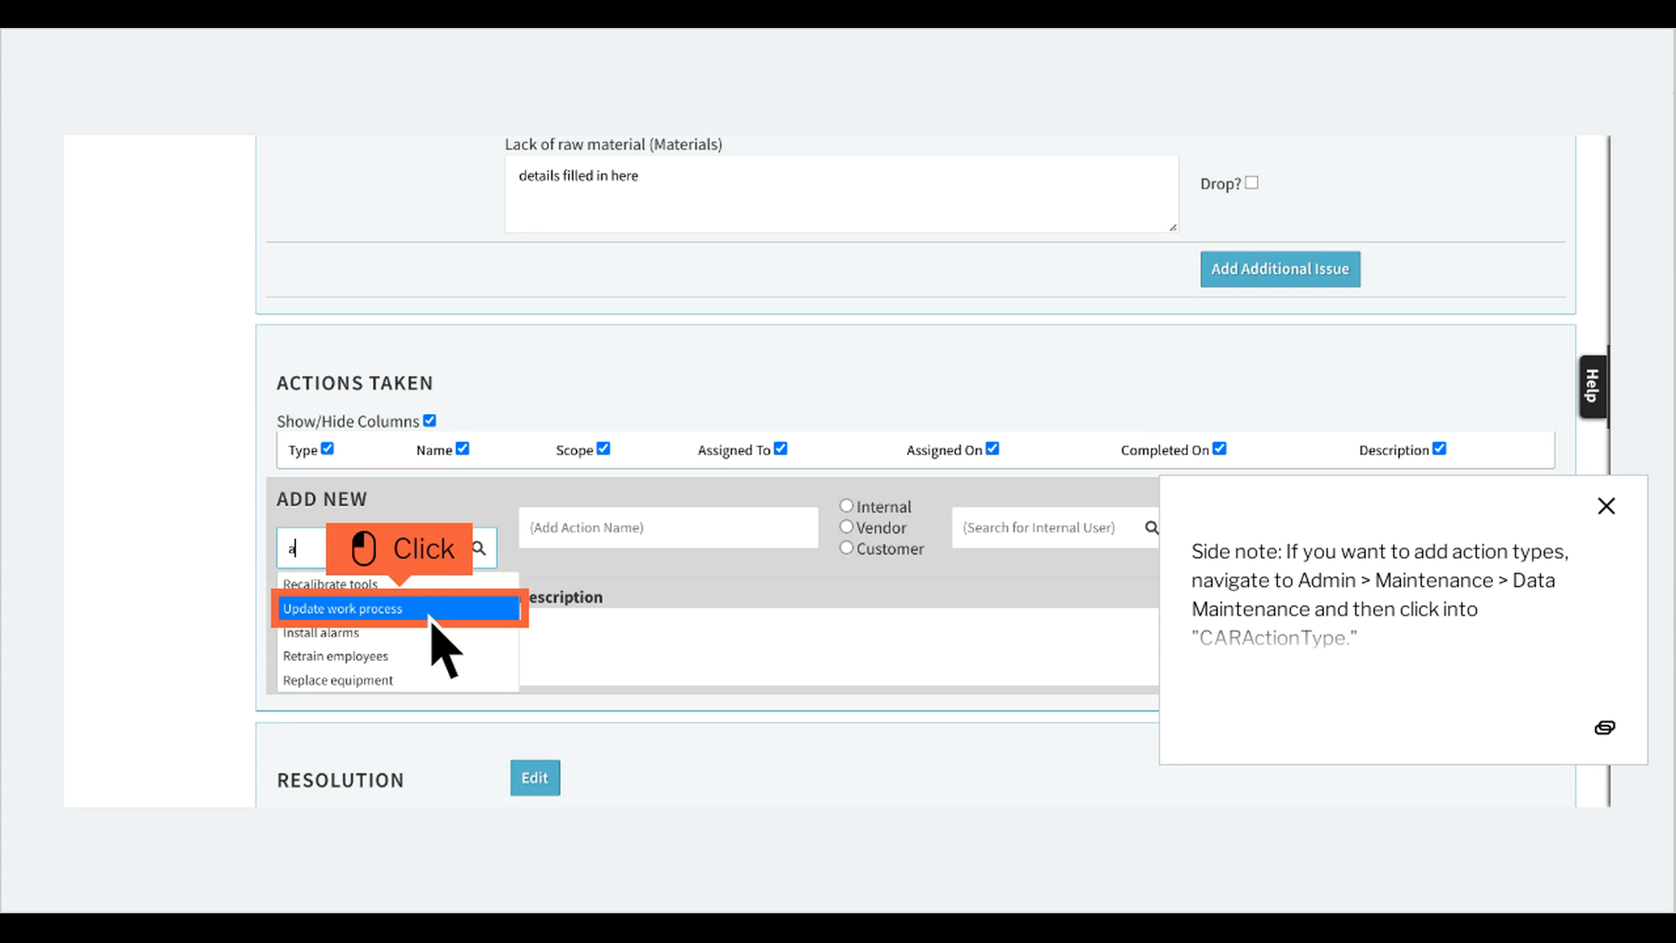
{"action": "left_click", "coordinate": [431, 609]}
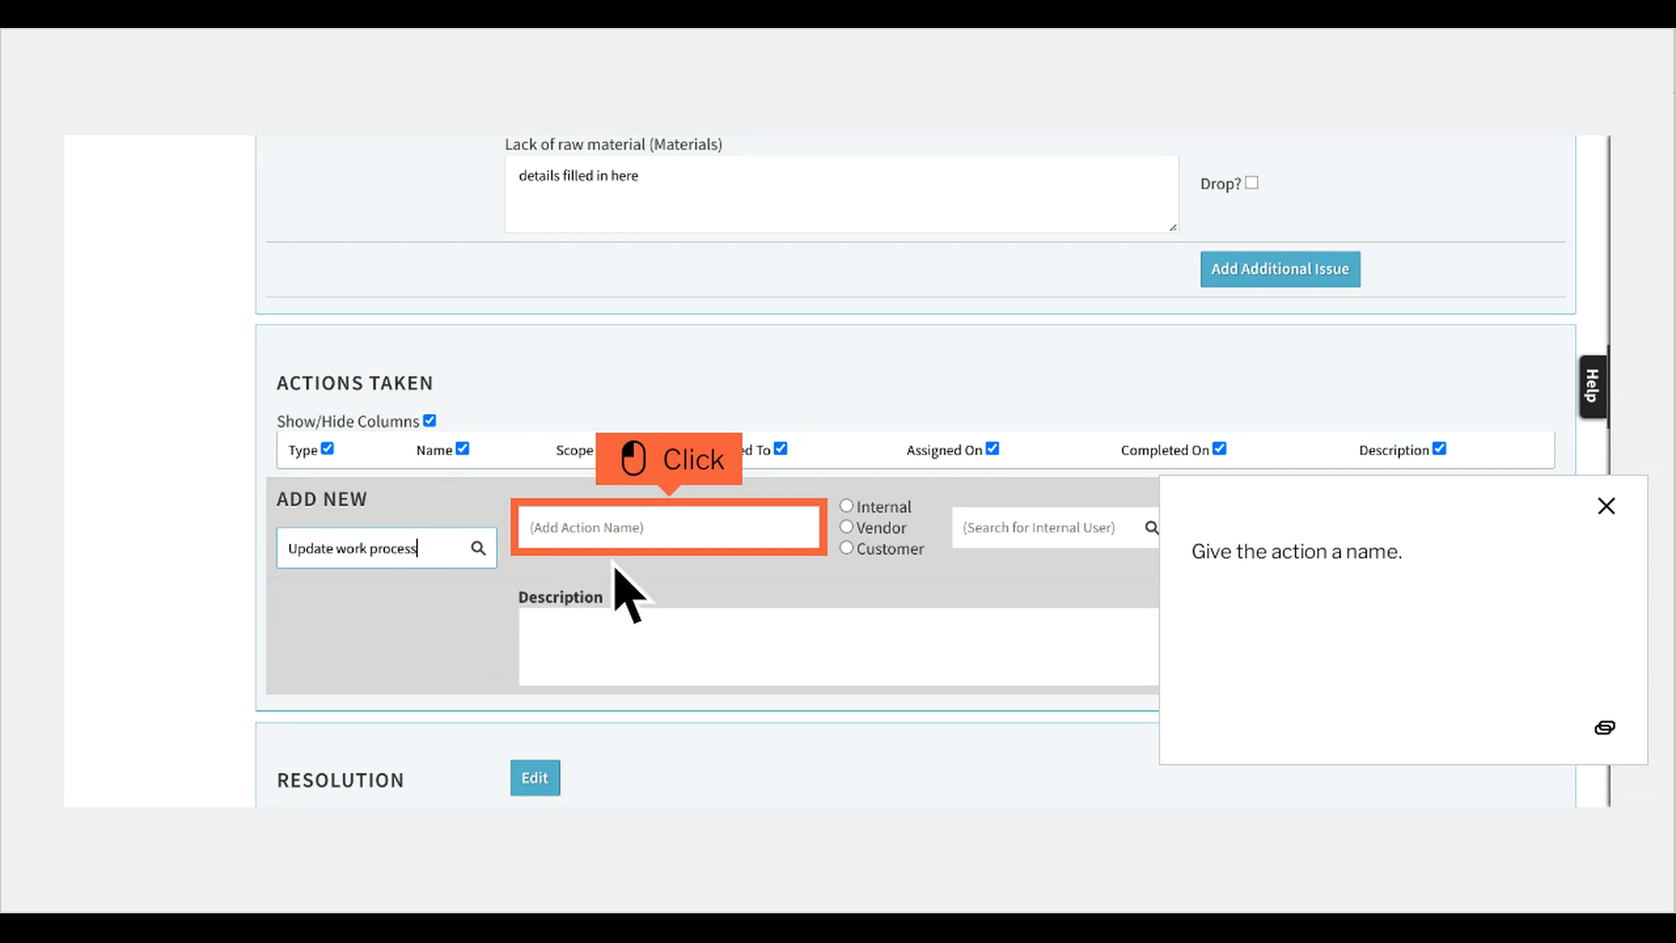
Name the new action "Action Name" and set its scope to Internal.
{"action": "left_click", "coordinate": [703, 546]}
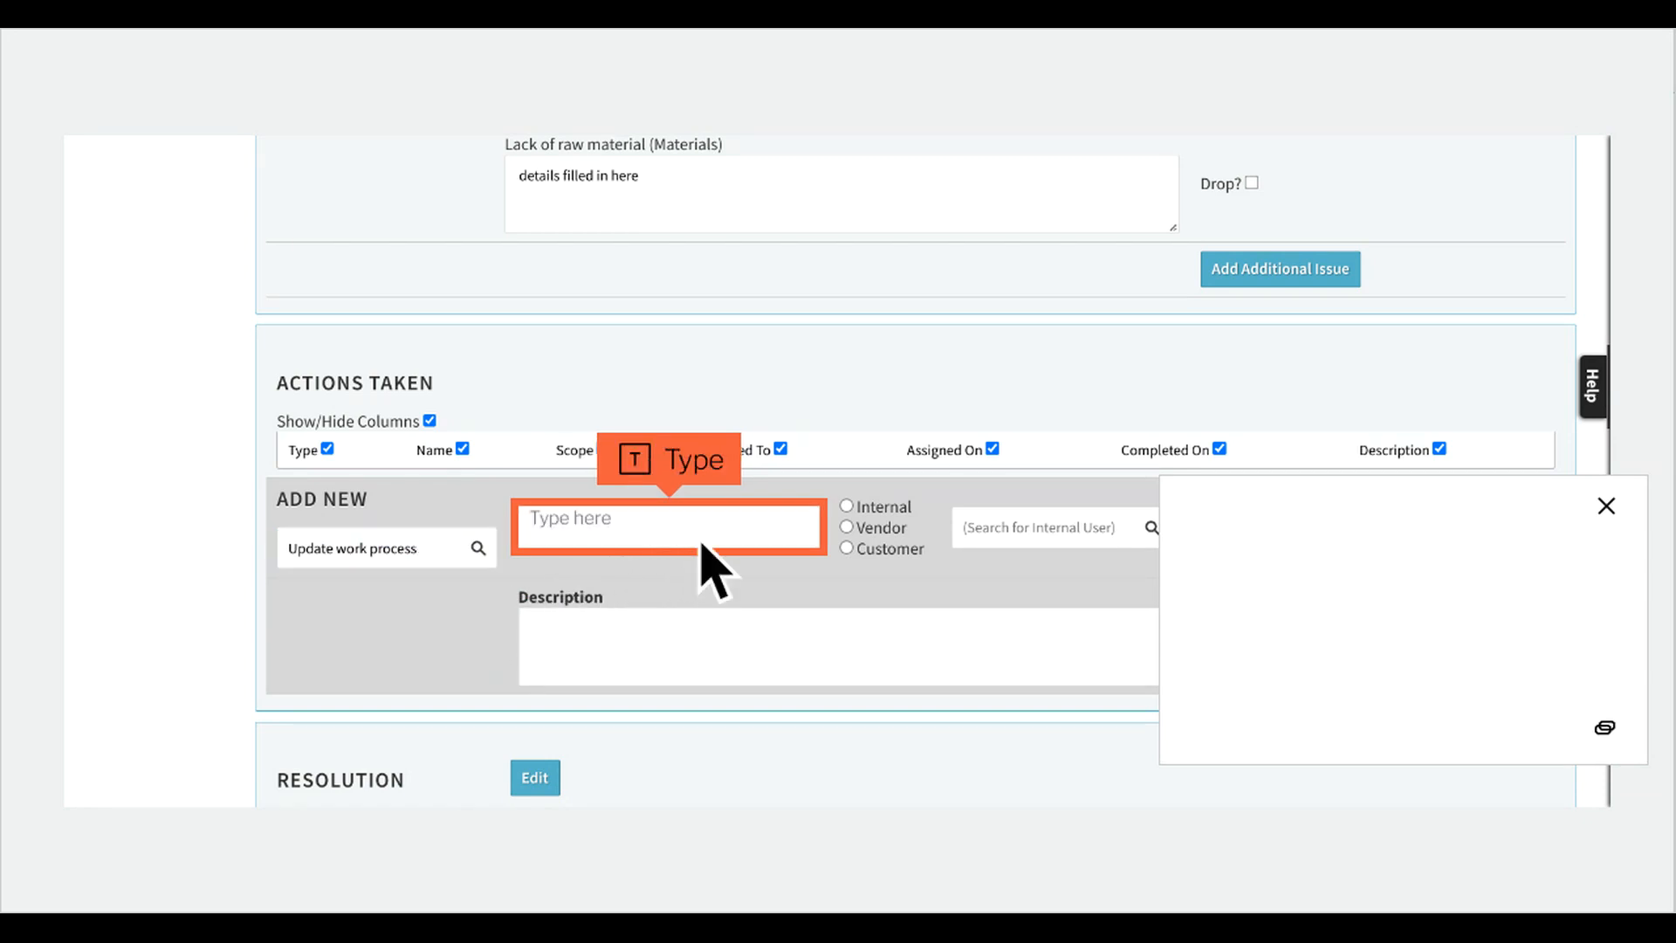
{"action": "type", "text": "something"}
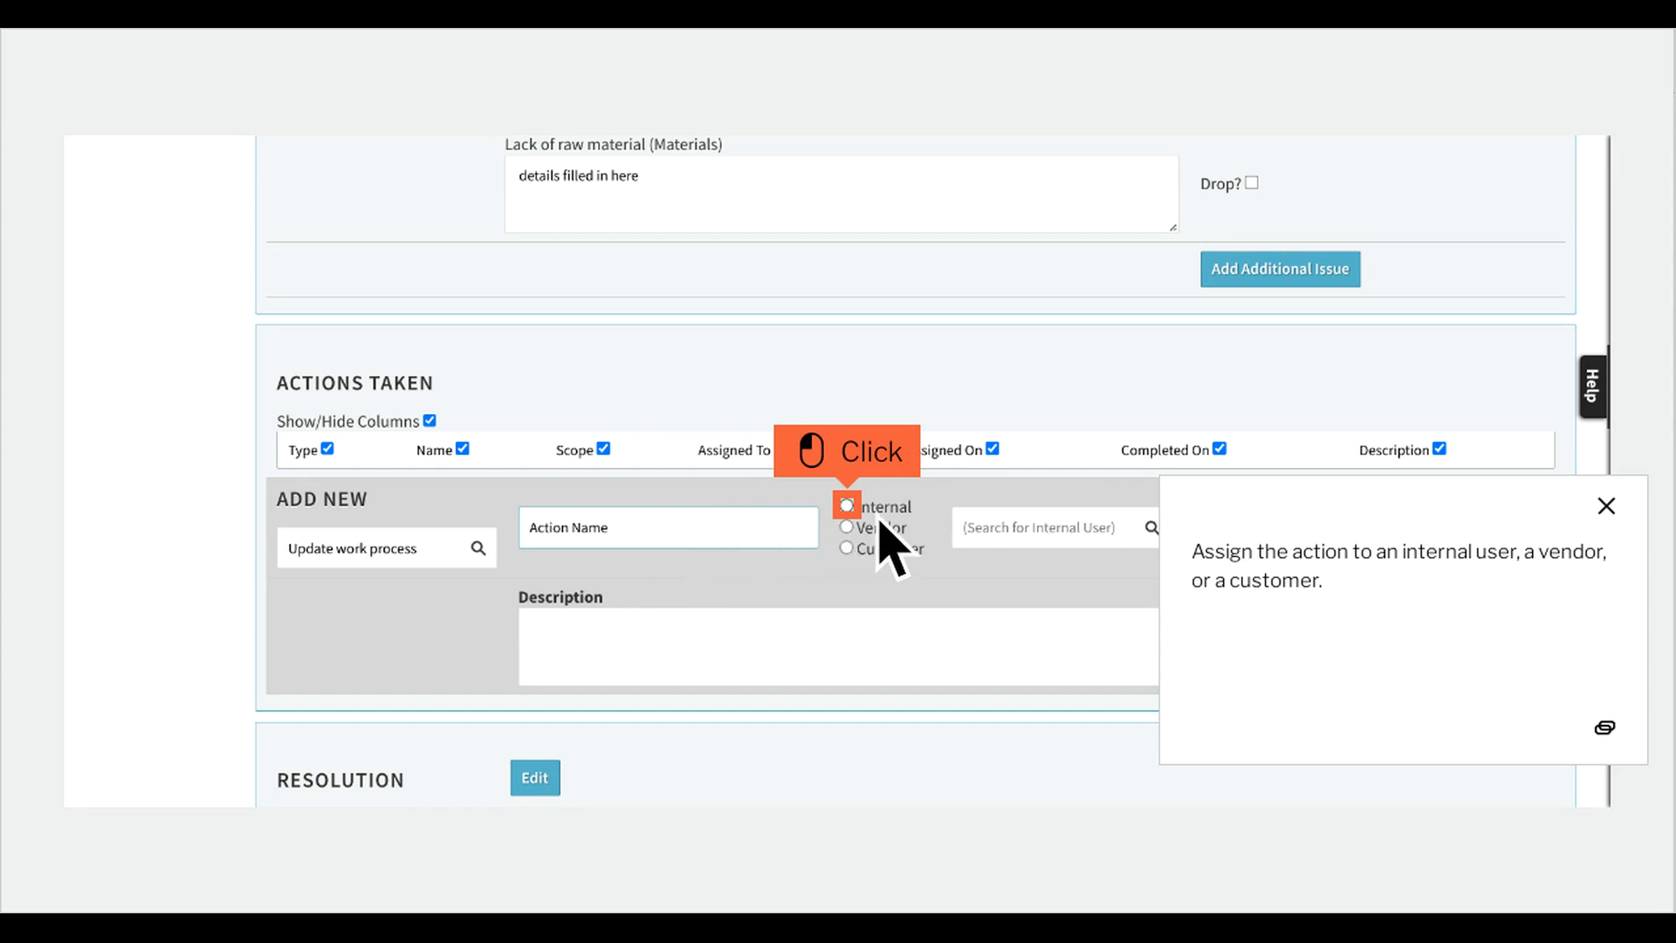
{"action": "left_click", "coordinate": [846, 506]}
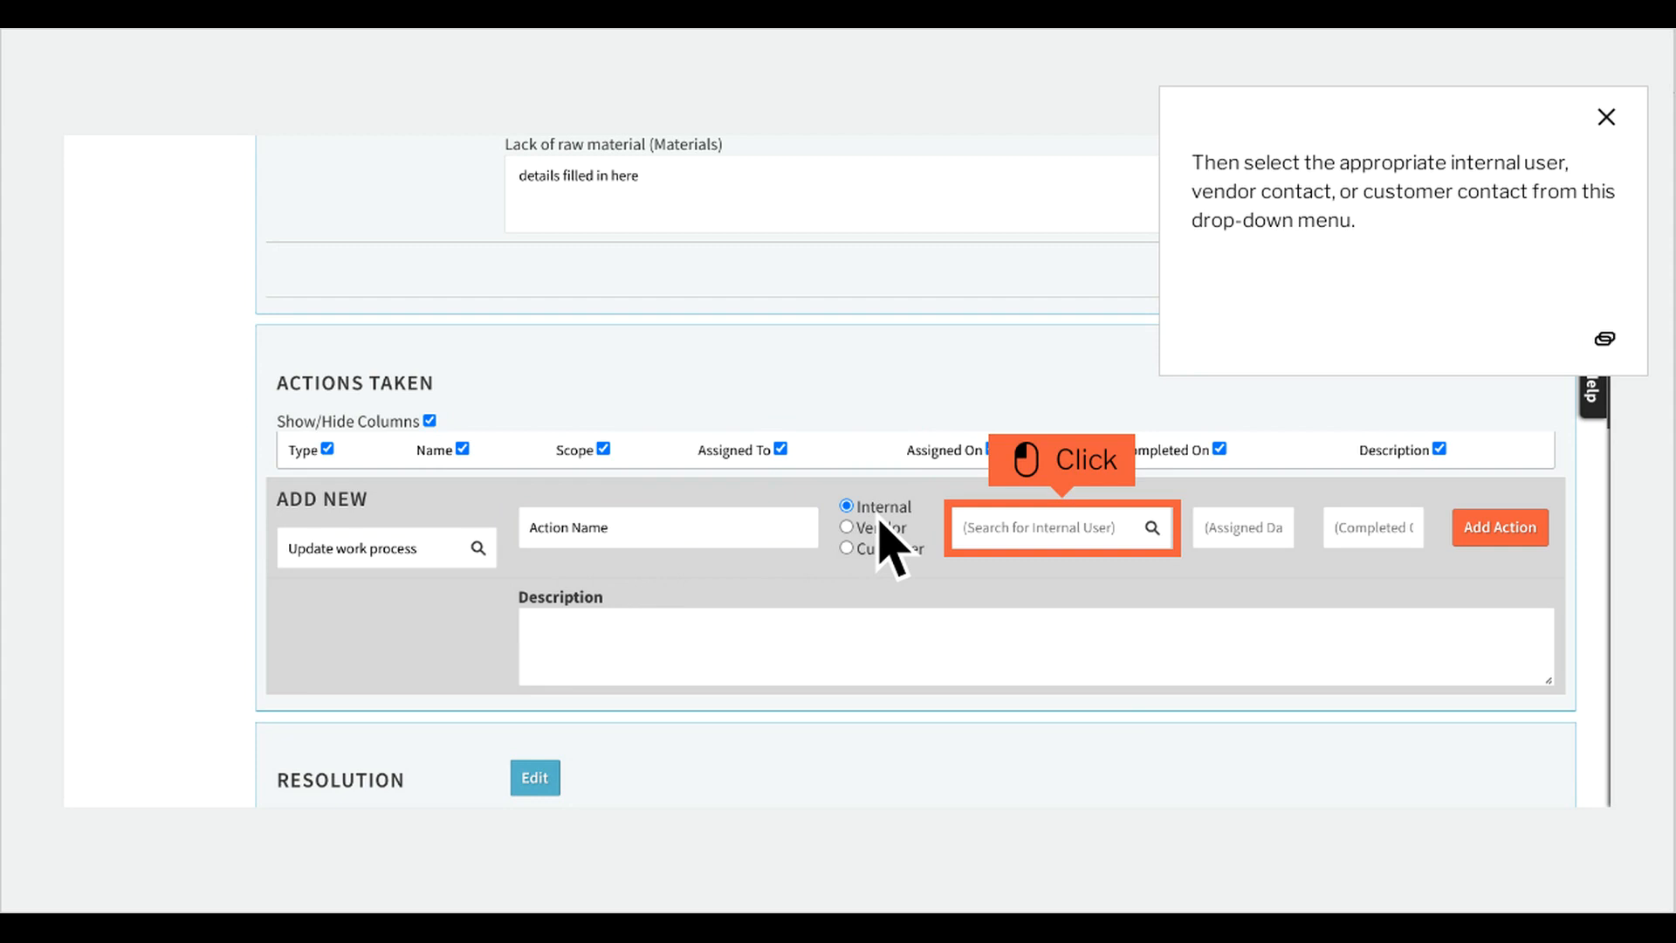
Assign the action to an internal user and set its assigned date to 2022-08-29.
{"action": "left_click", "coordinate": [1094, 544]}
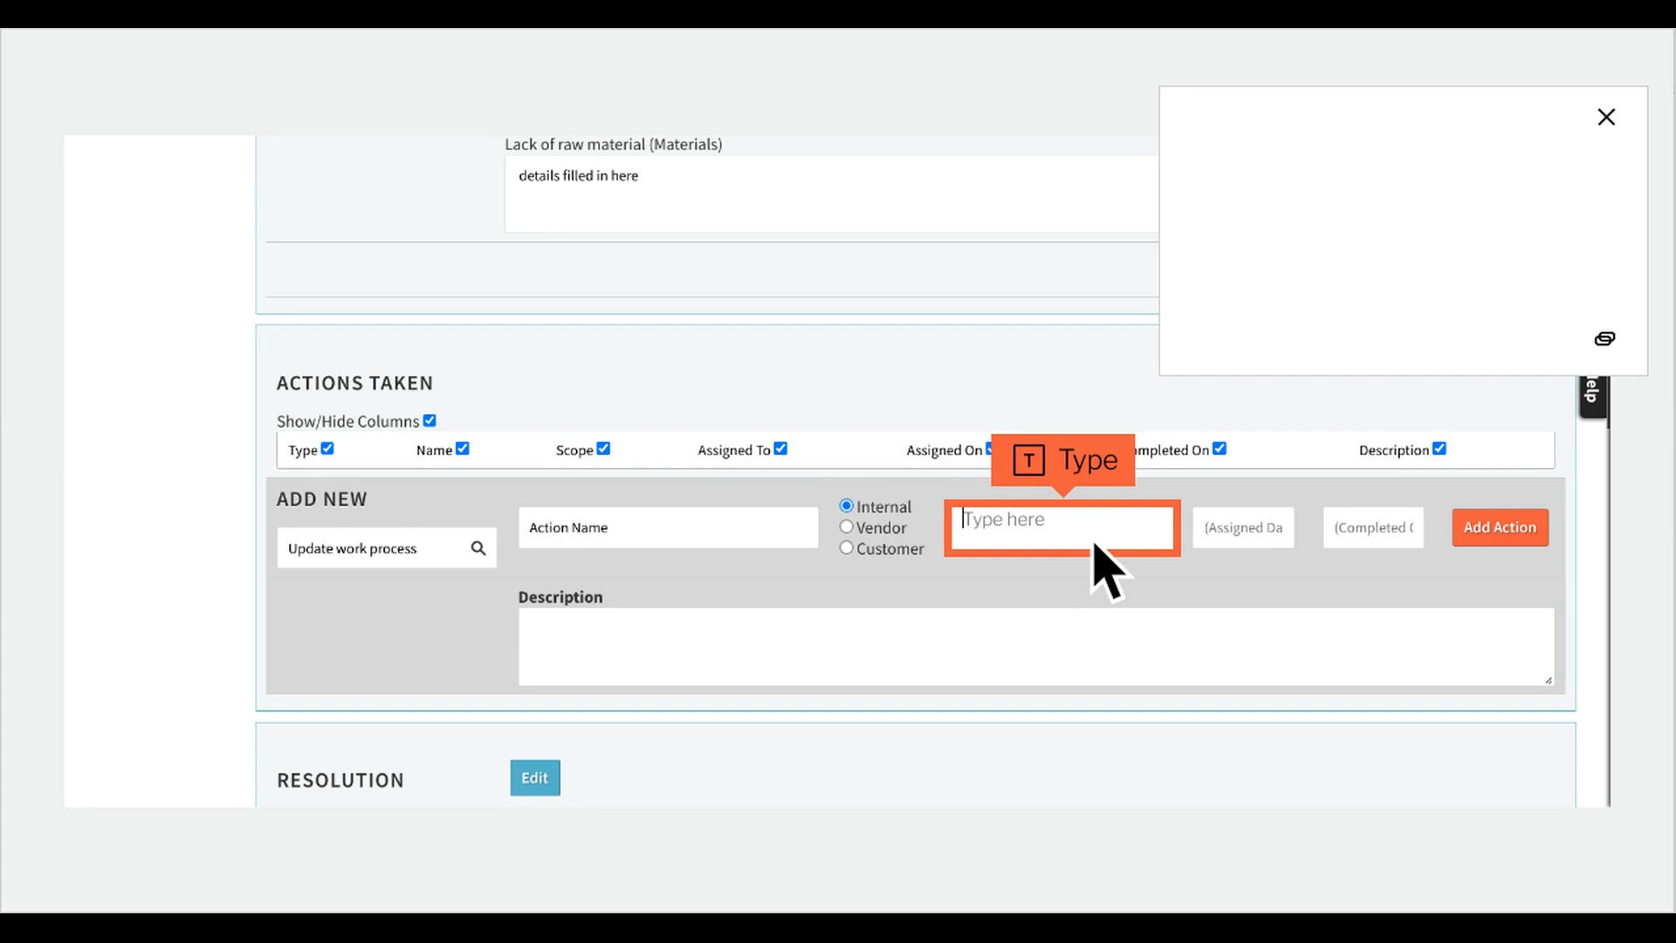
{"action": "type", "text": "something"}
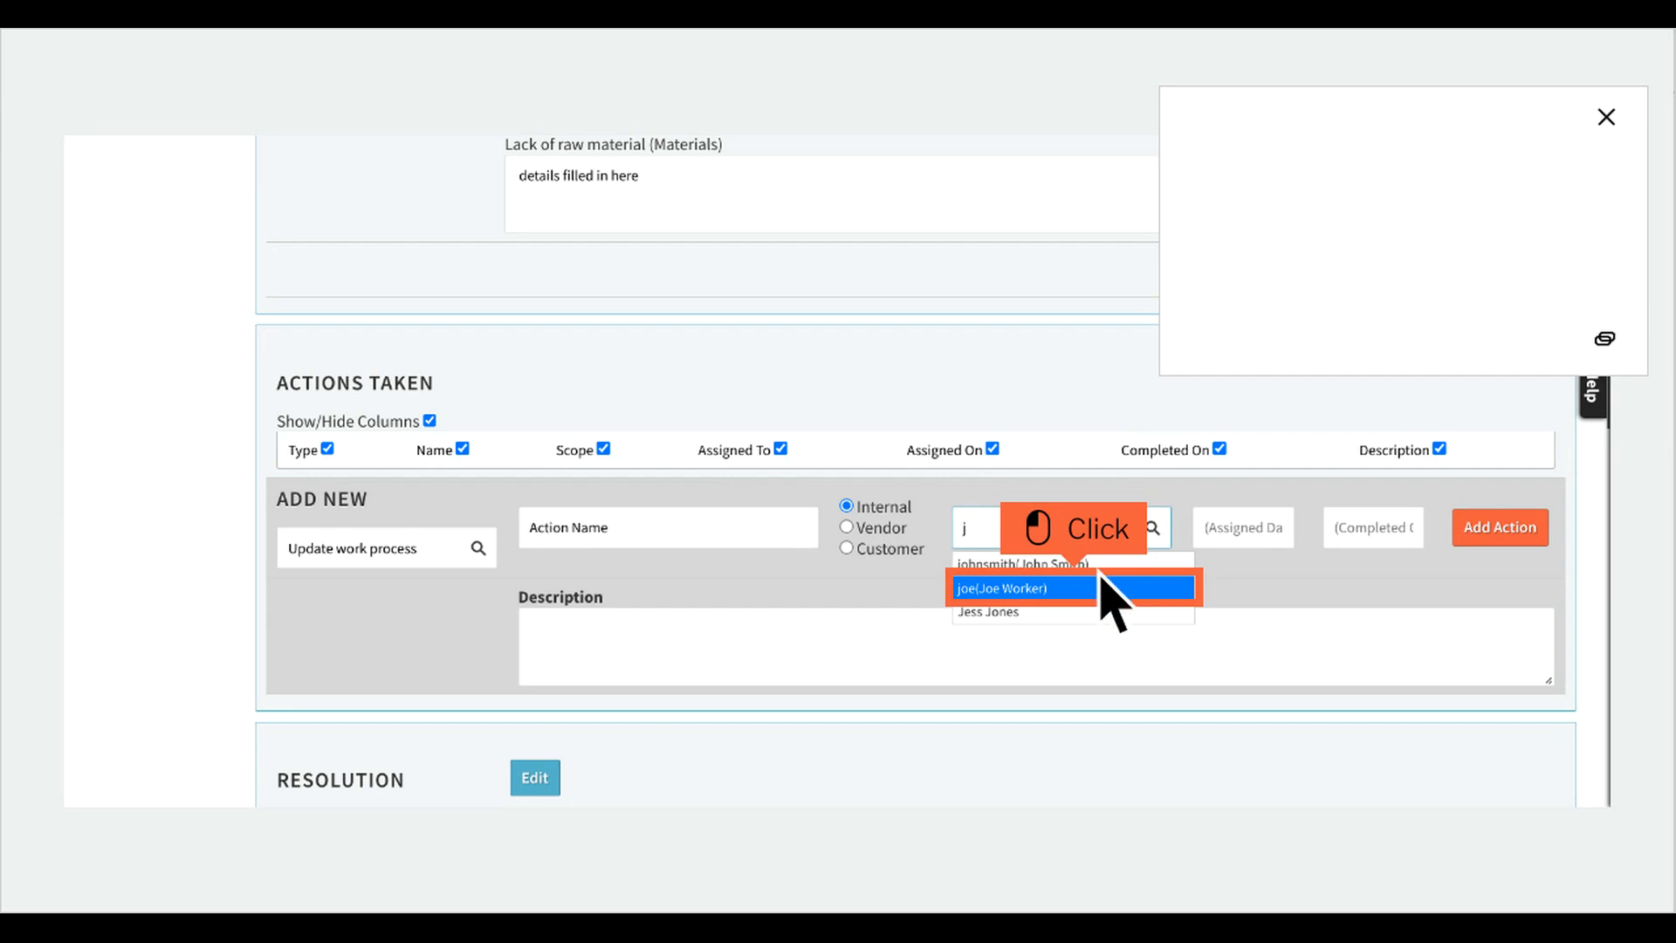
{"action": "left_click", "coordinate": [1104, 600]}
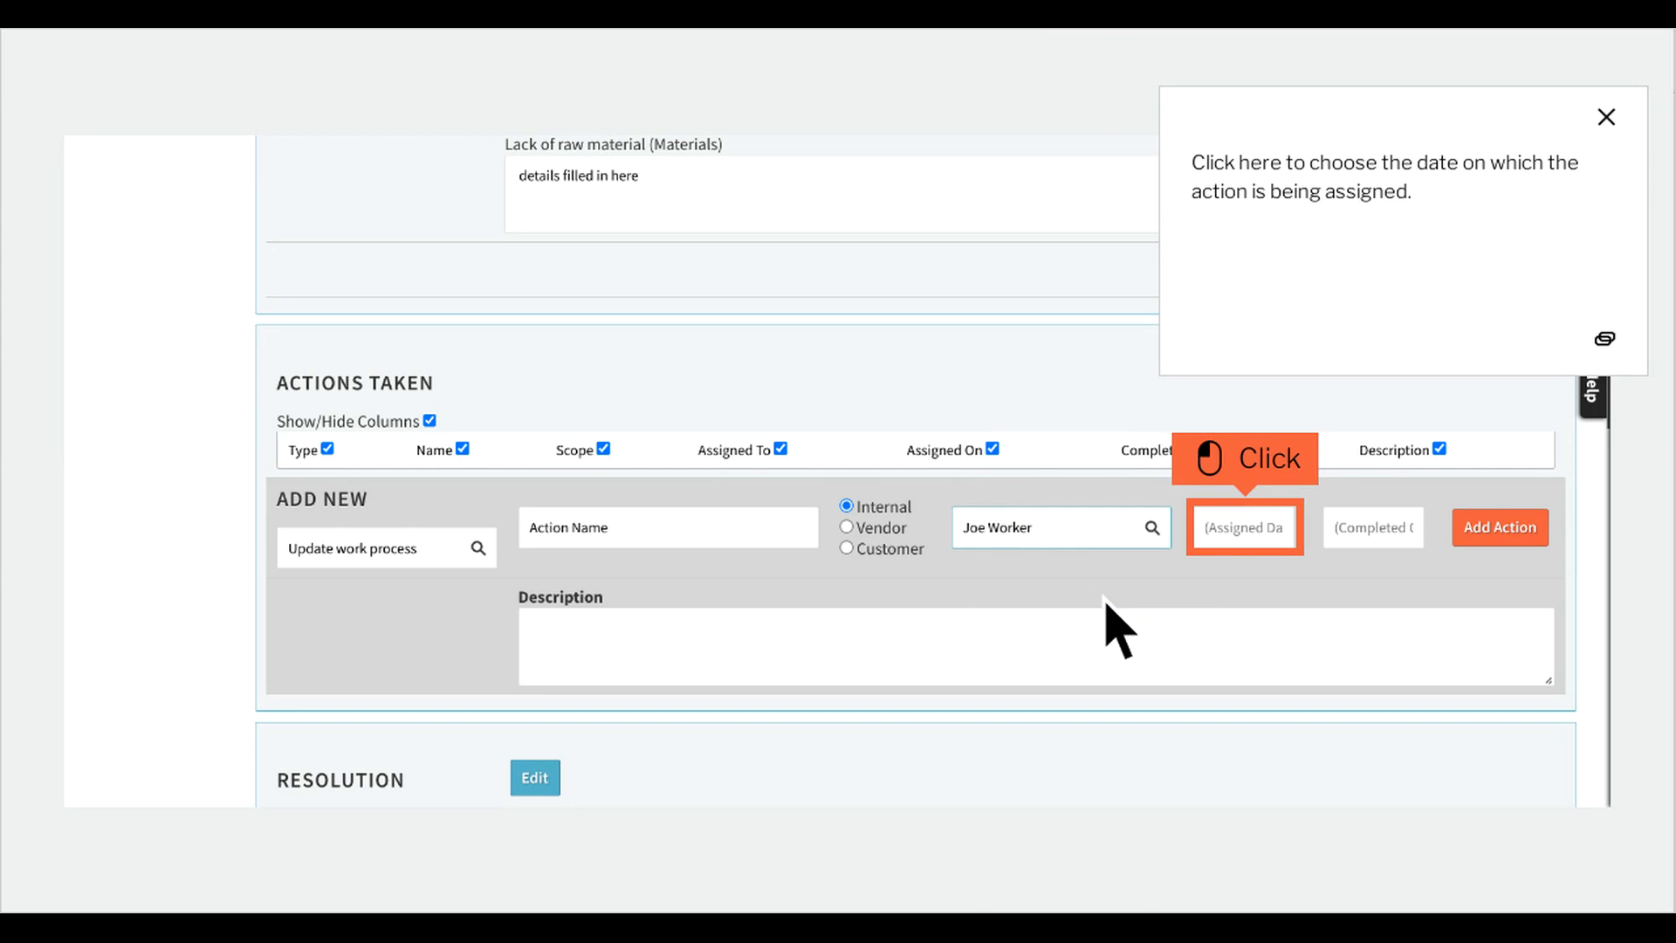
{"action": "left_click", "coordinate": [1277, 545]}
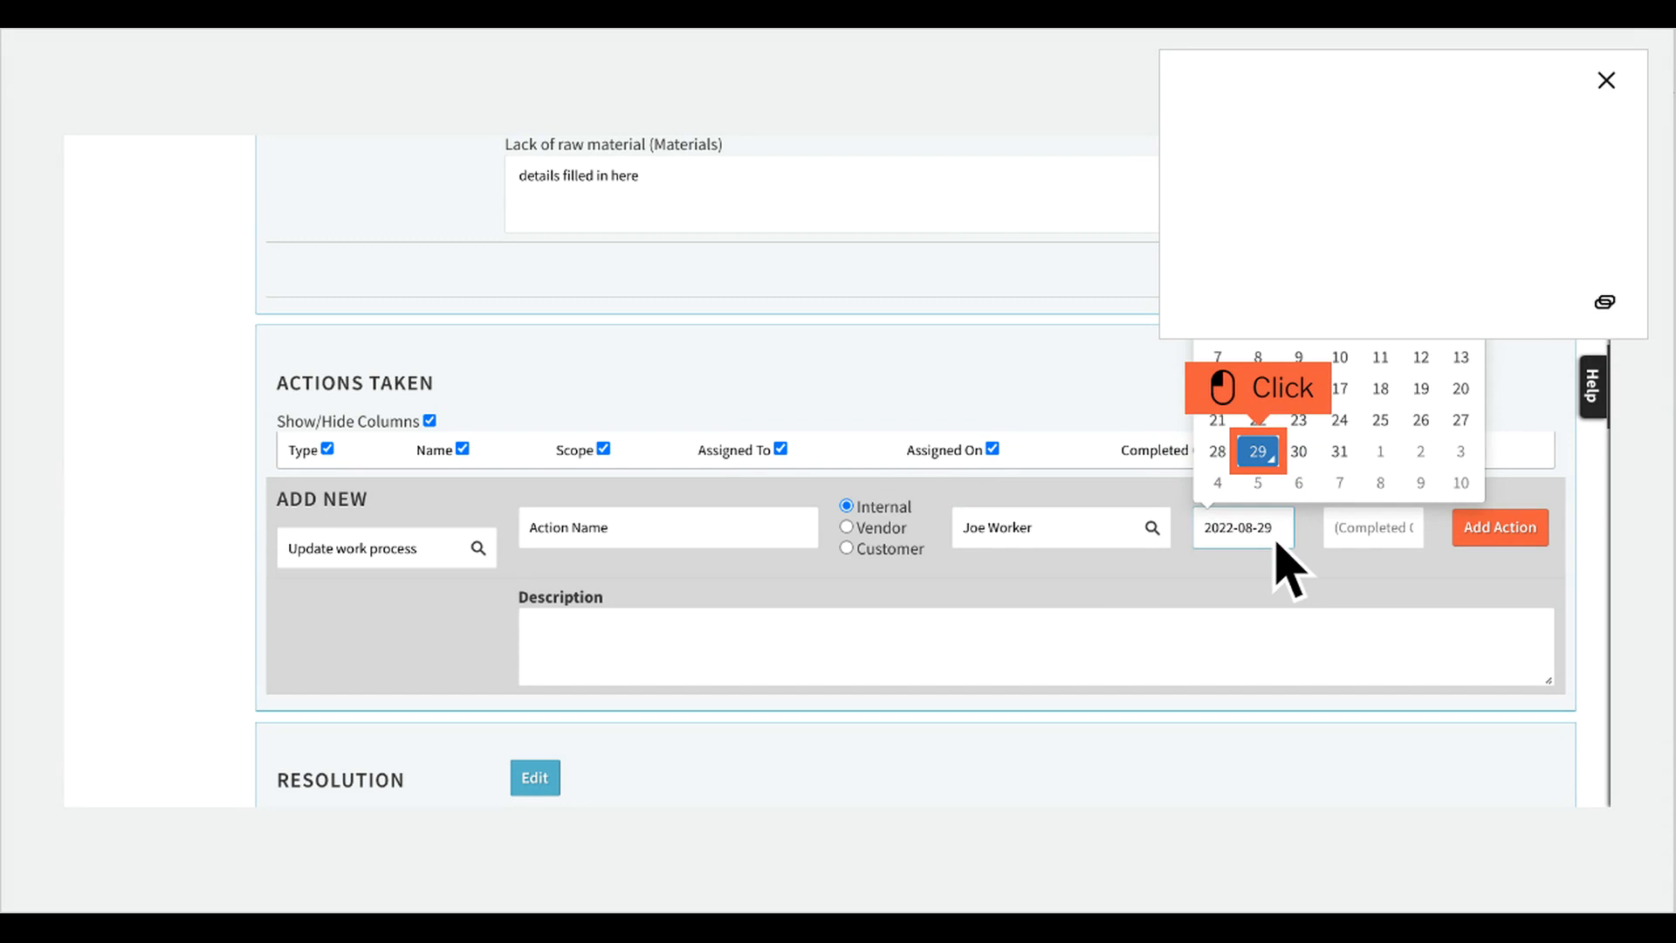
{"action": "left_click", "coordinate": [1289, 466]}
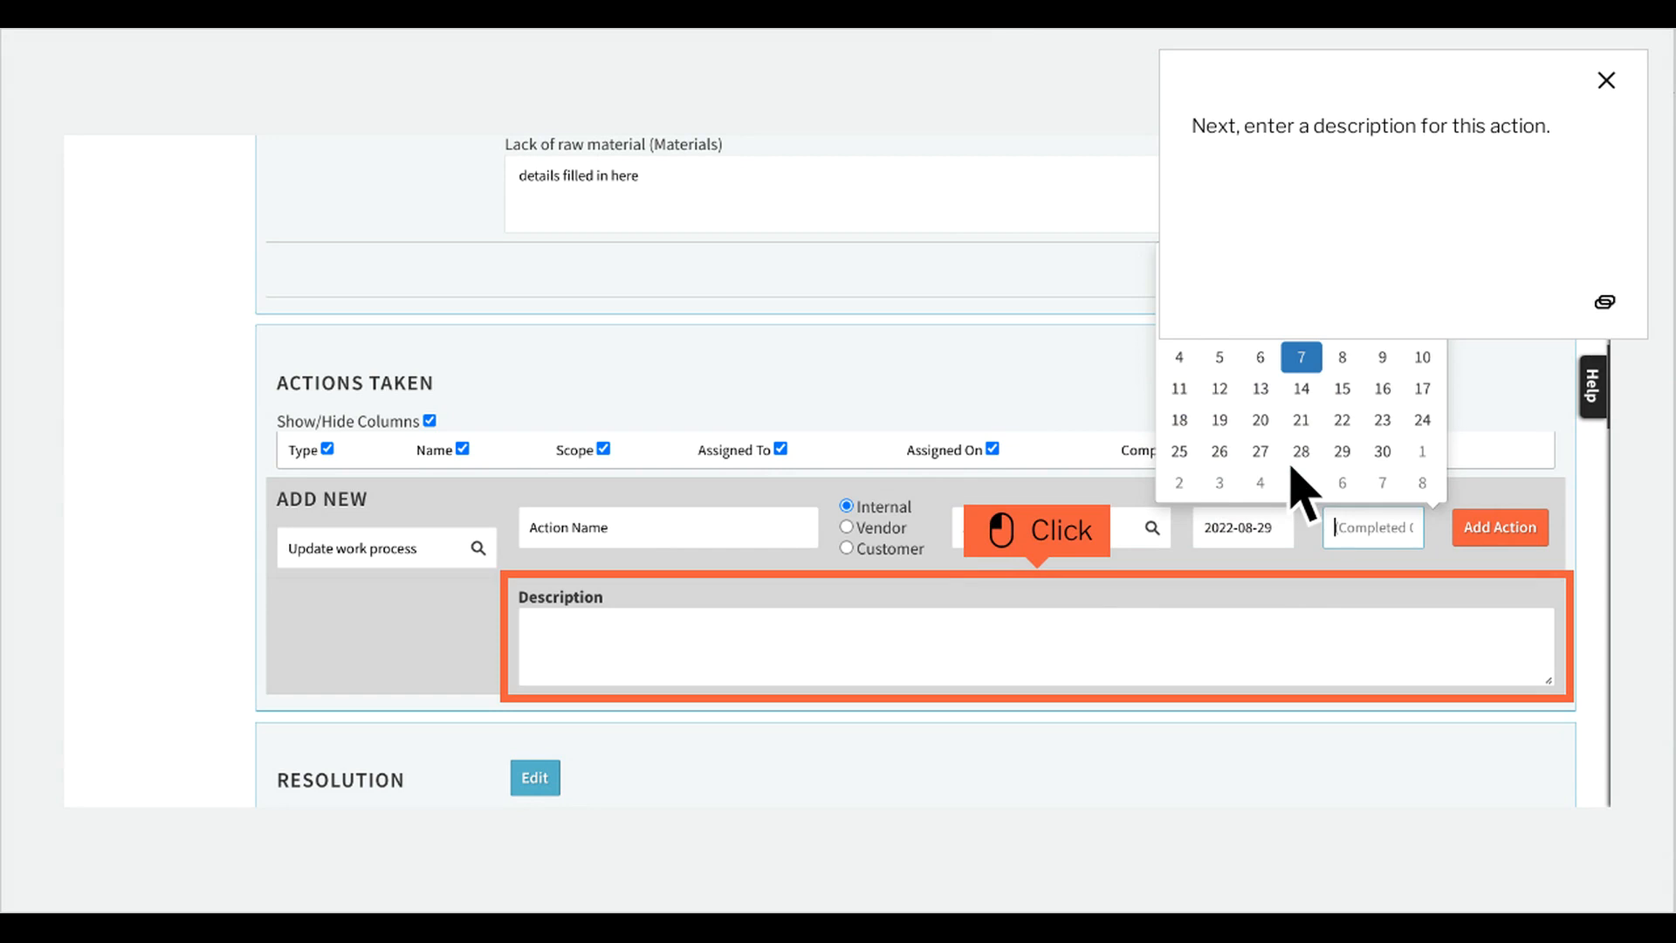
Enter instructions for the assignee as the action's description and add the action.
{"action": "left_click", "coordinate": [1069, 653]}
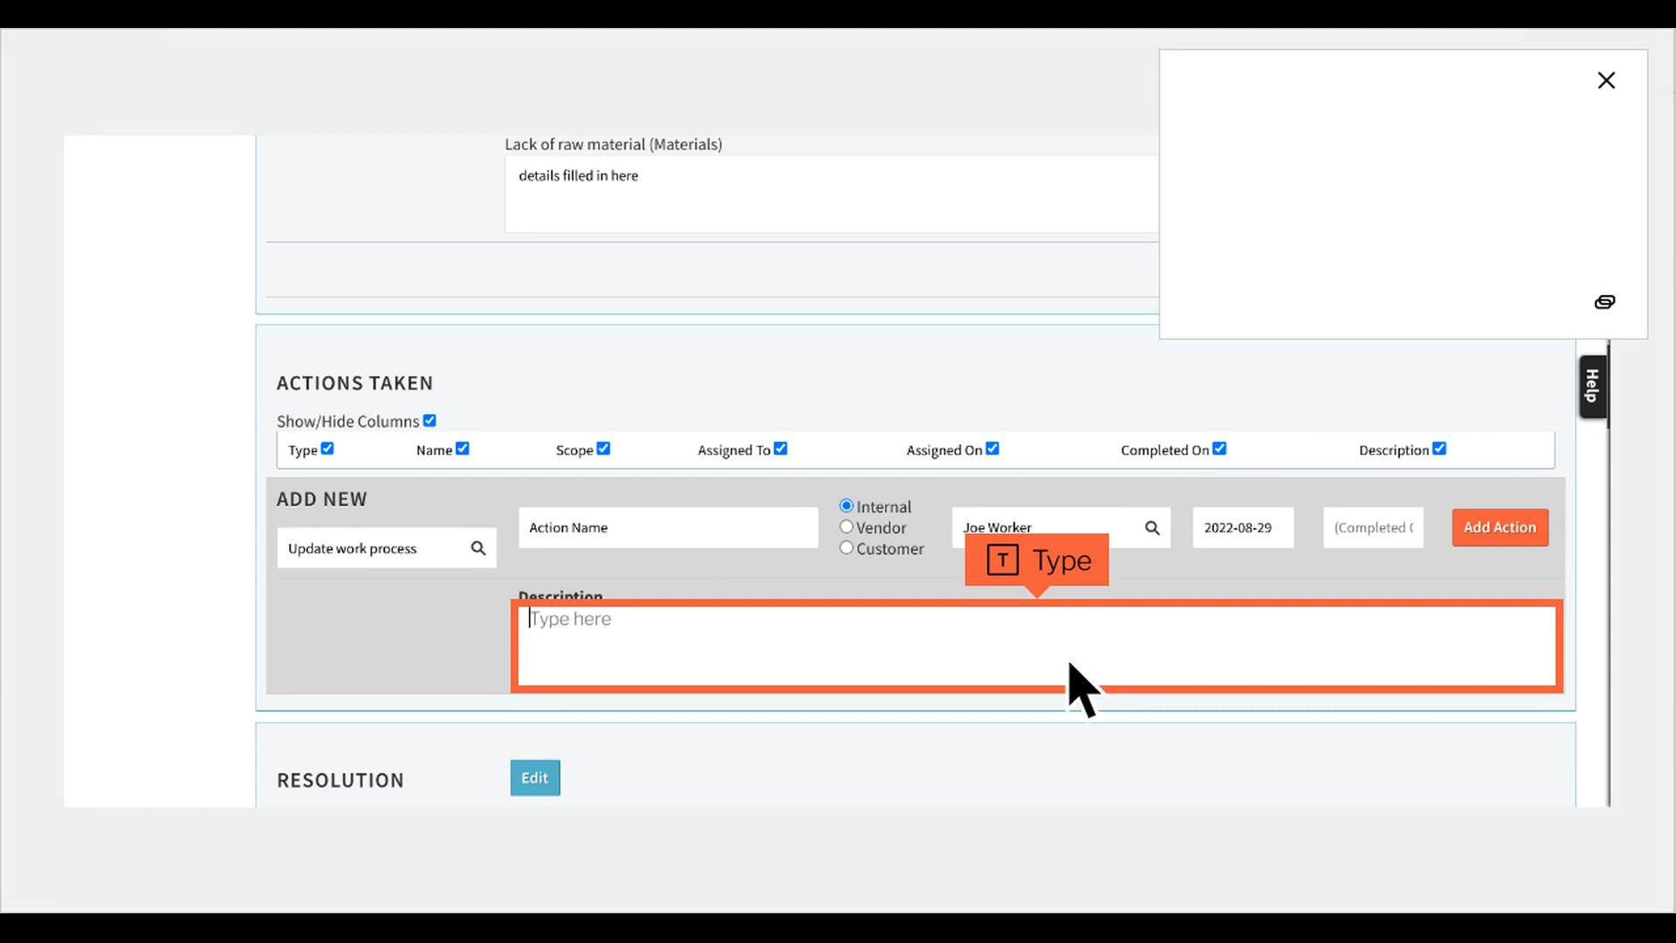
{"action": "type", "text": "something"}
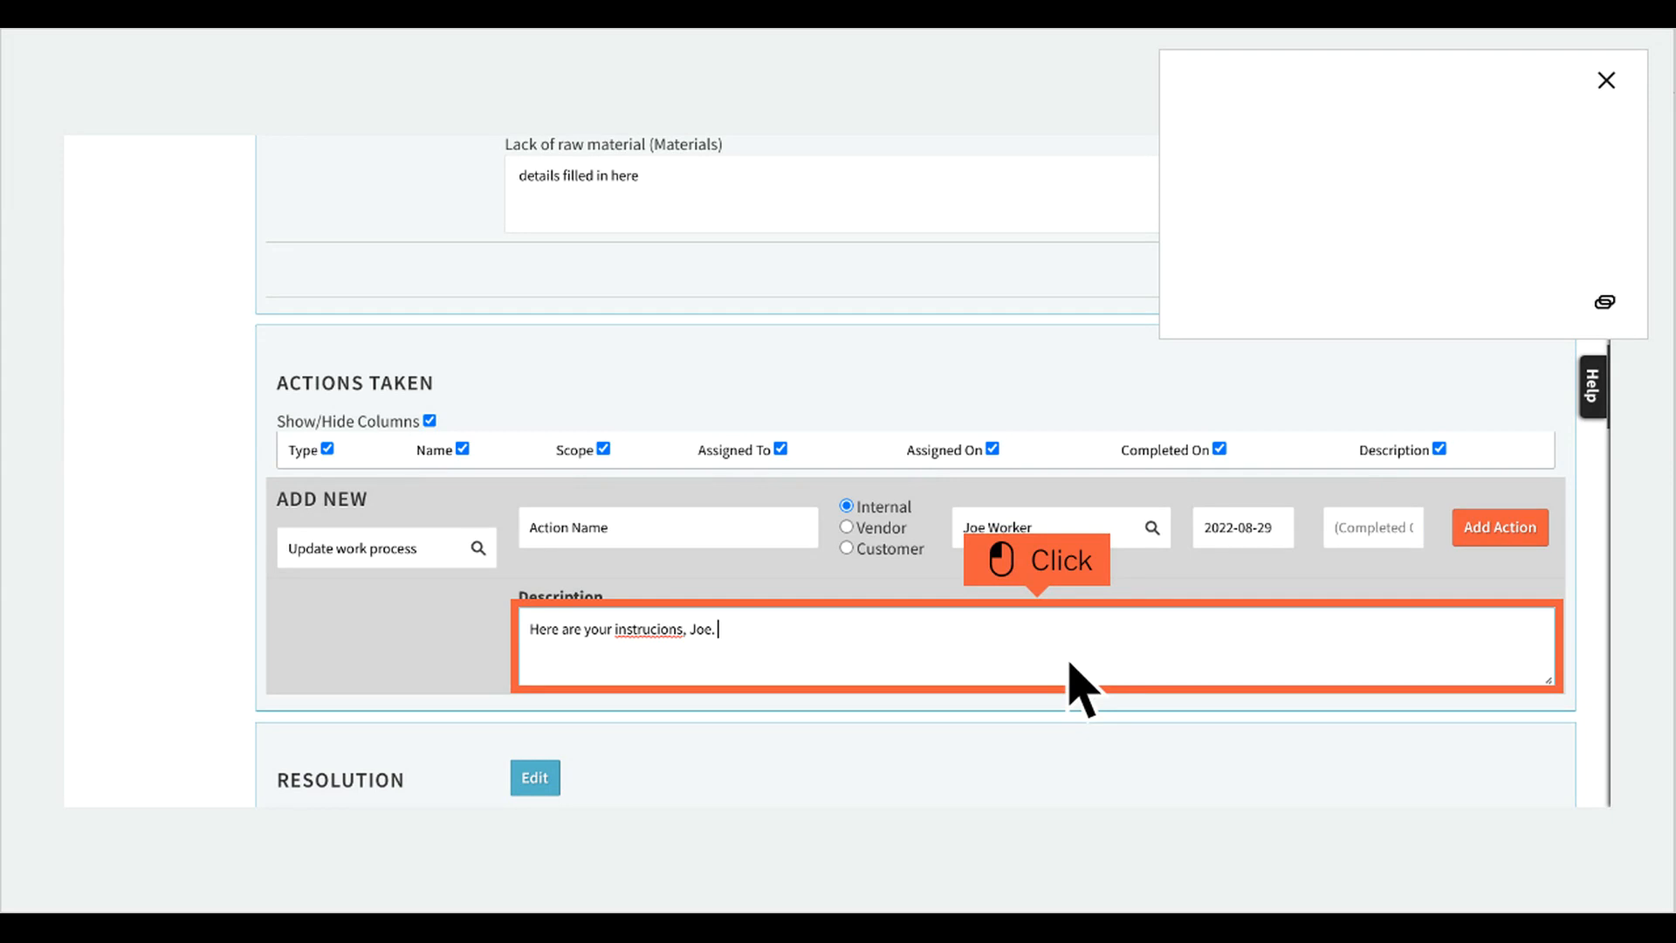
{"action": "left_click", "coordinate": [1067, 664]}
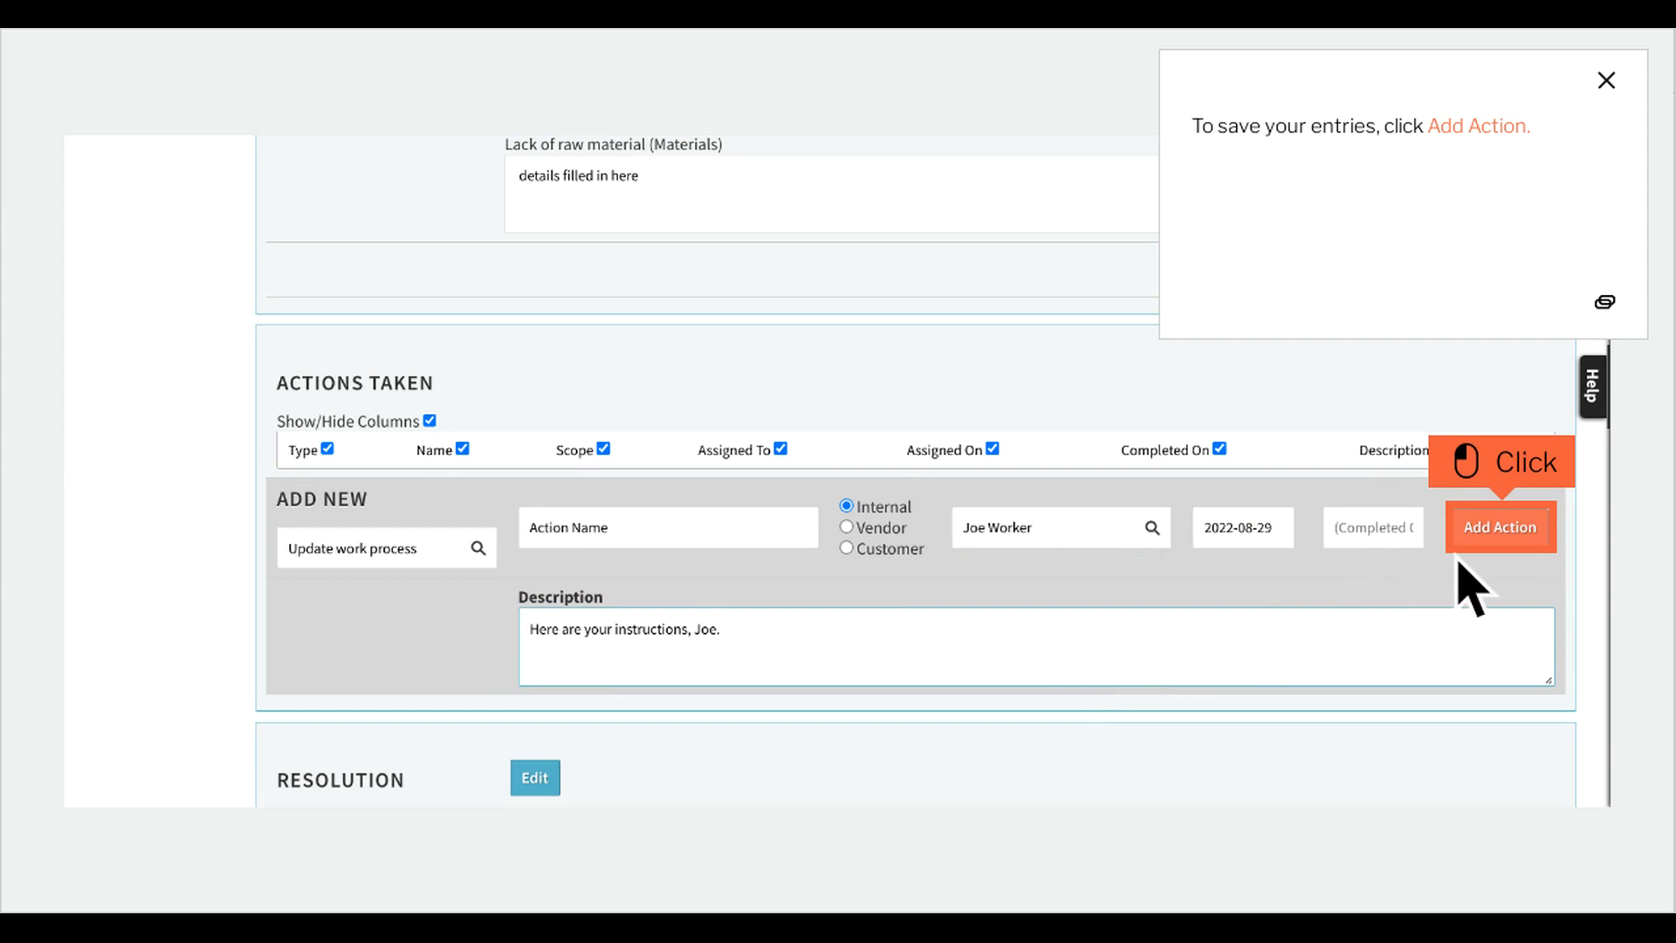
{"action": "left_click", "coordinate": [1500, 527]}
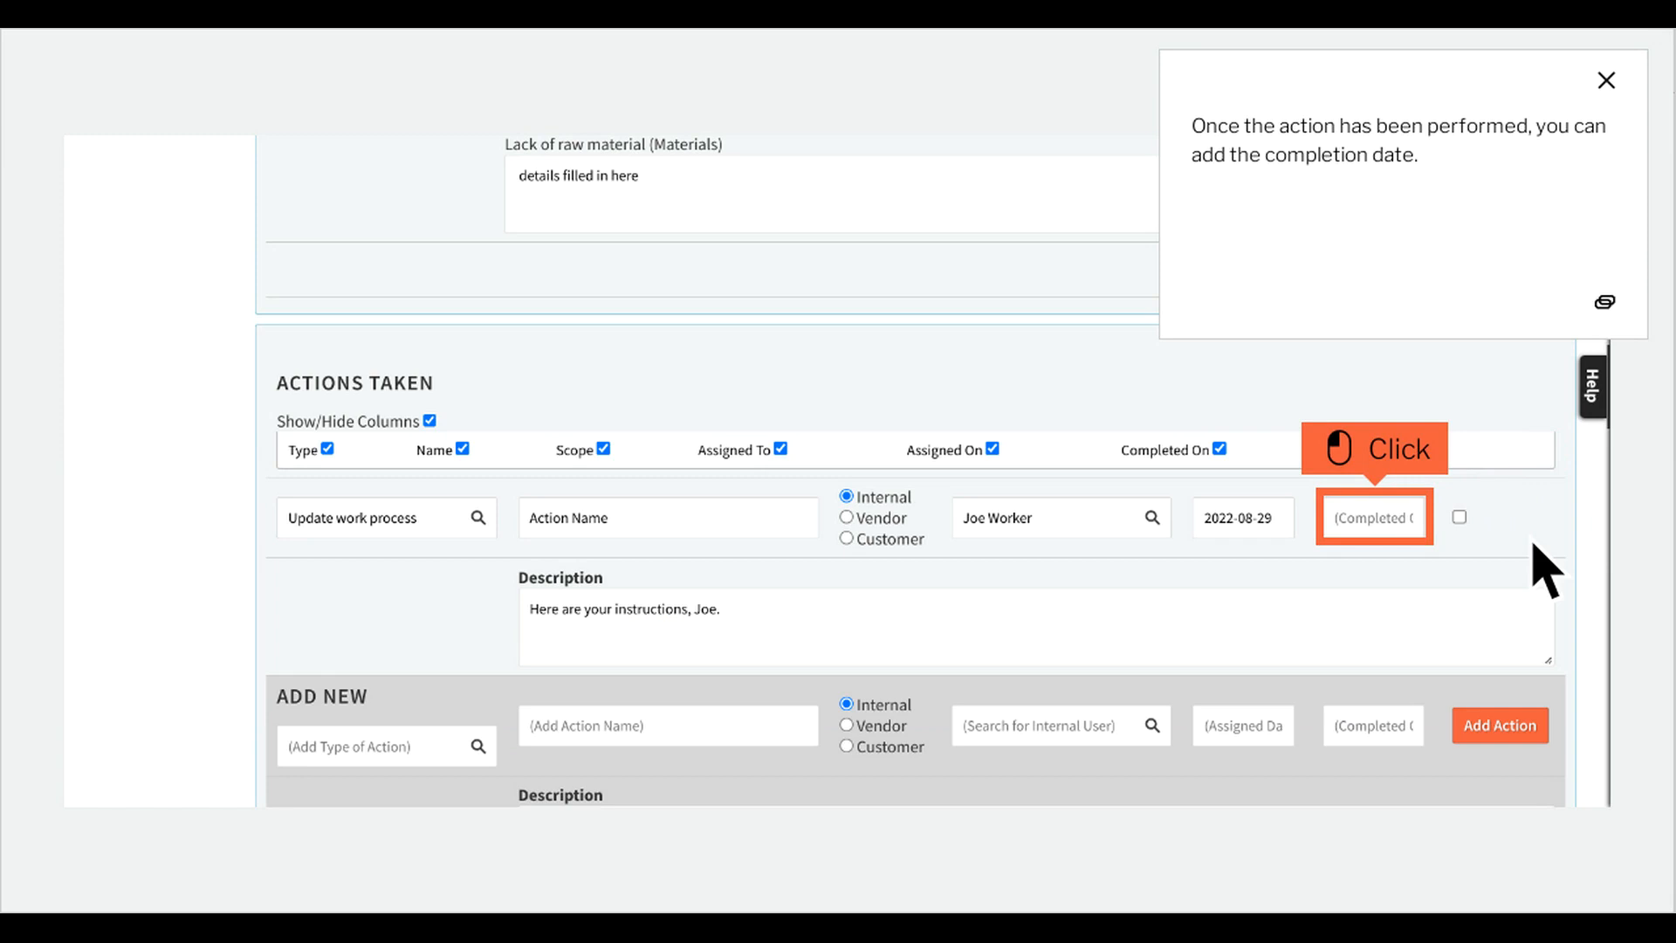
Set the action's completion date to 2022-09-07.
{"action": "left_click", "coordinate": [1407, 536]}
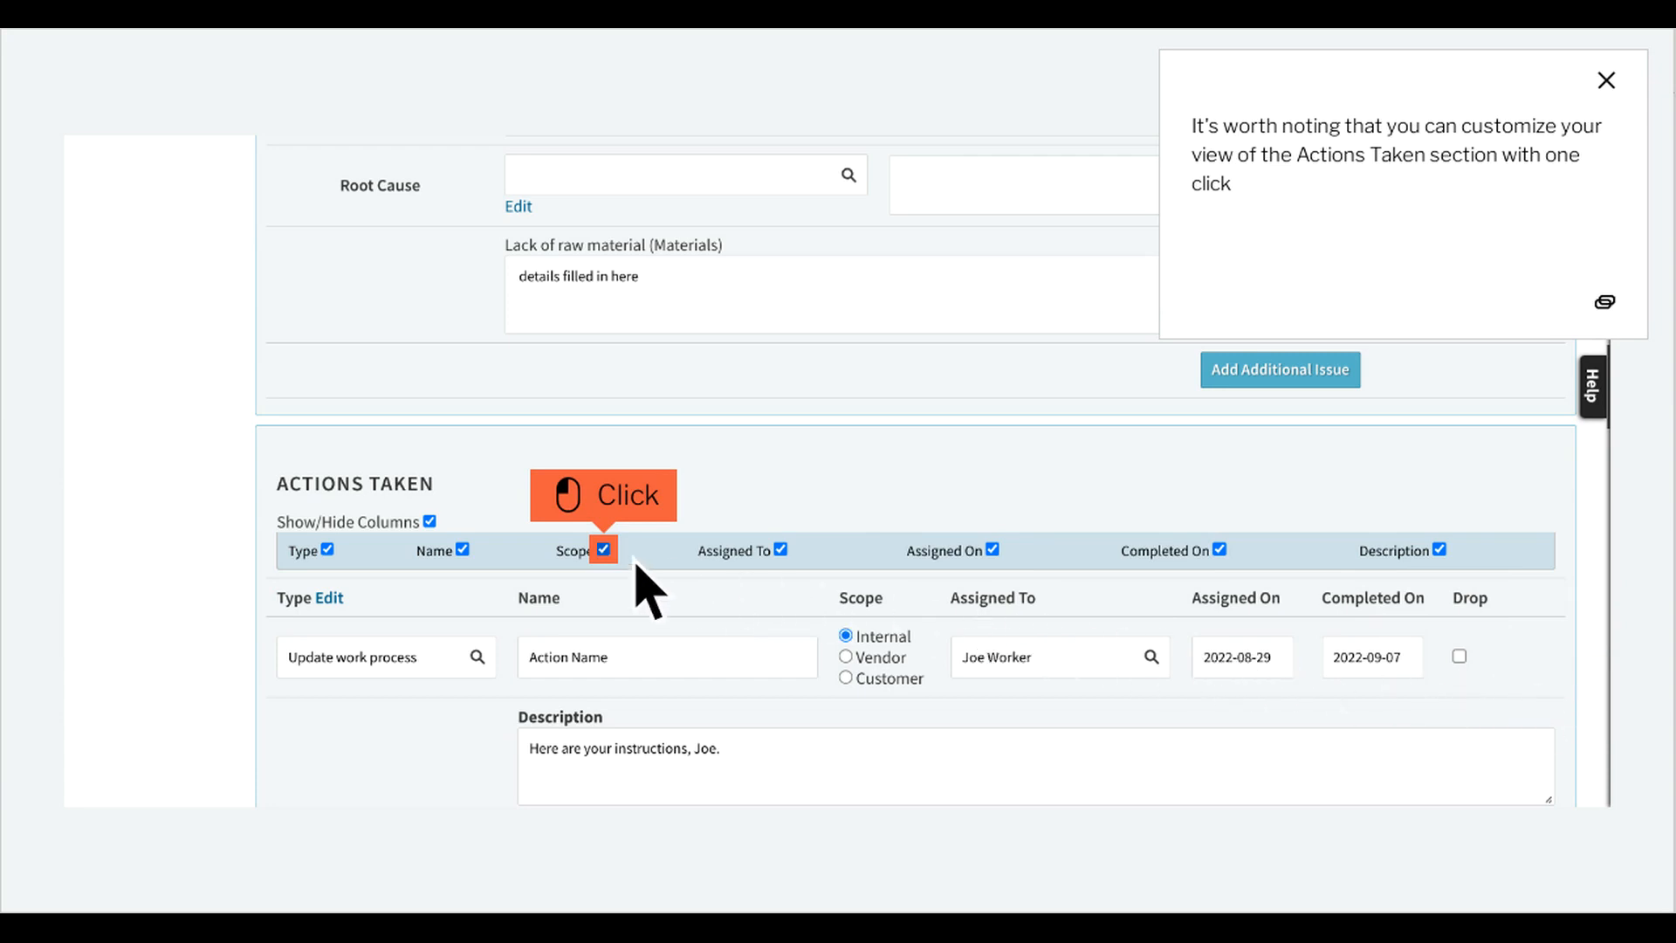
Hide and reshow the Scope column, then hide the Name column in Actions Taken.
{"action": "left_click", "coordinate": [604, 549]}
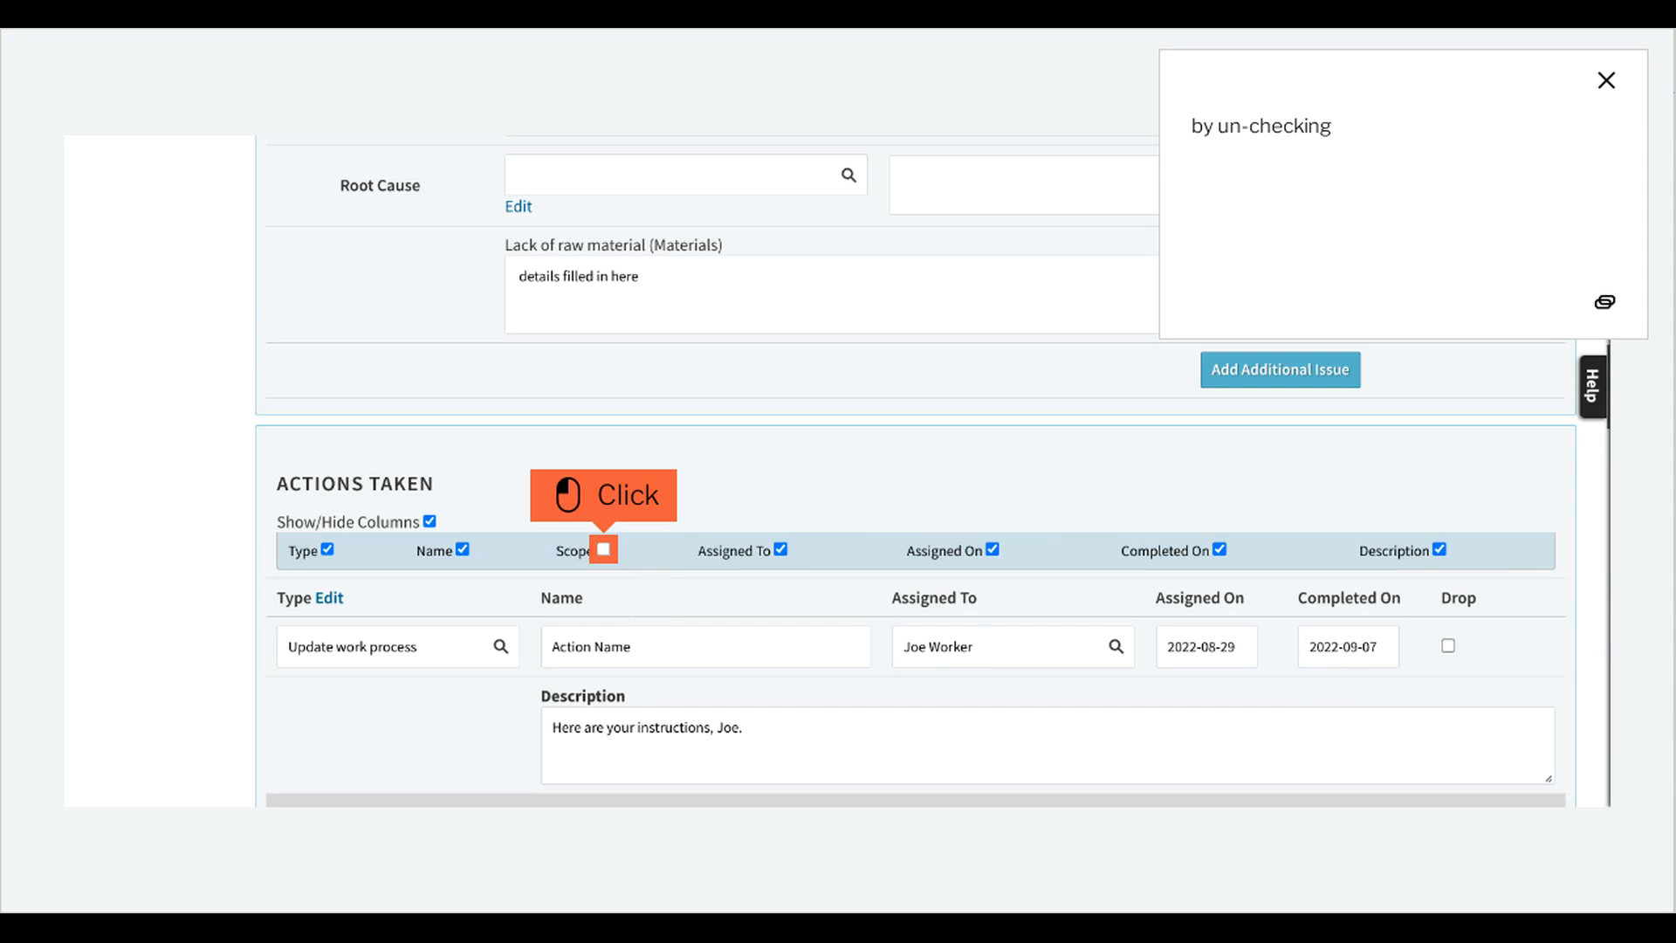
{"action": "left_click", "coordinate": [603, 549]}
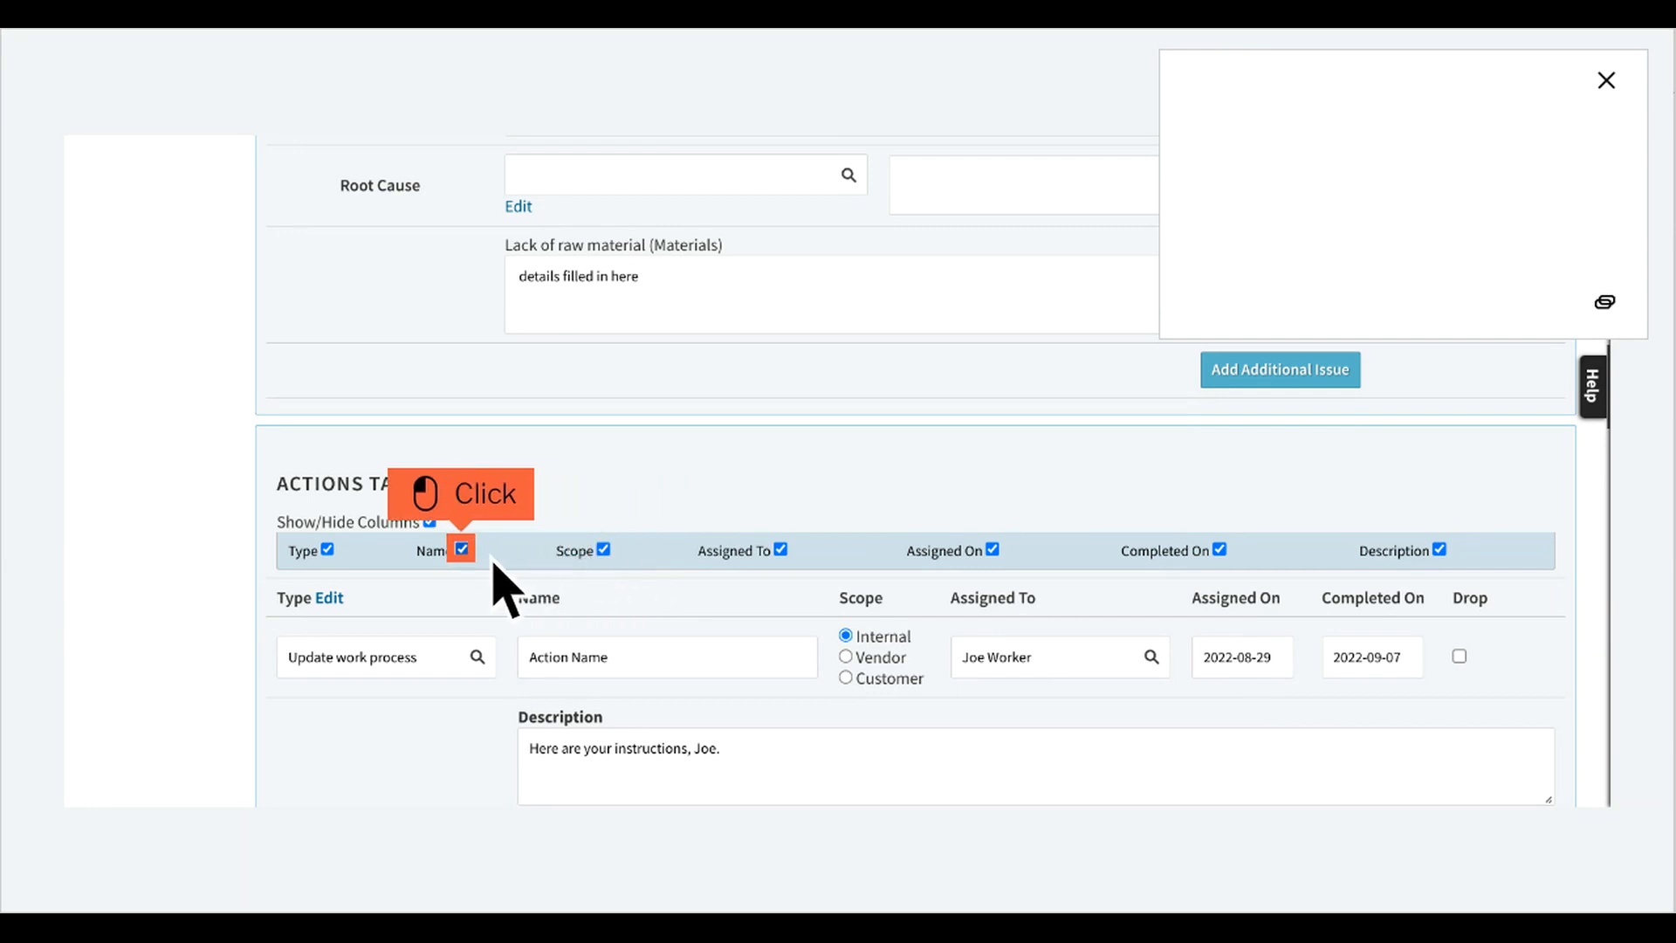
{"action": "left_click", "coordinate": [462, 549]}
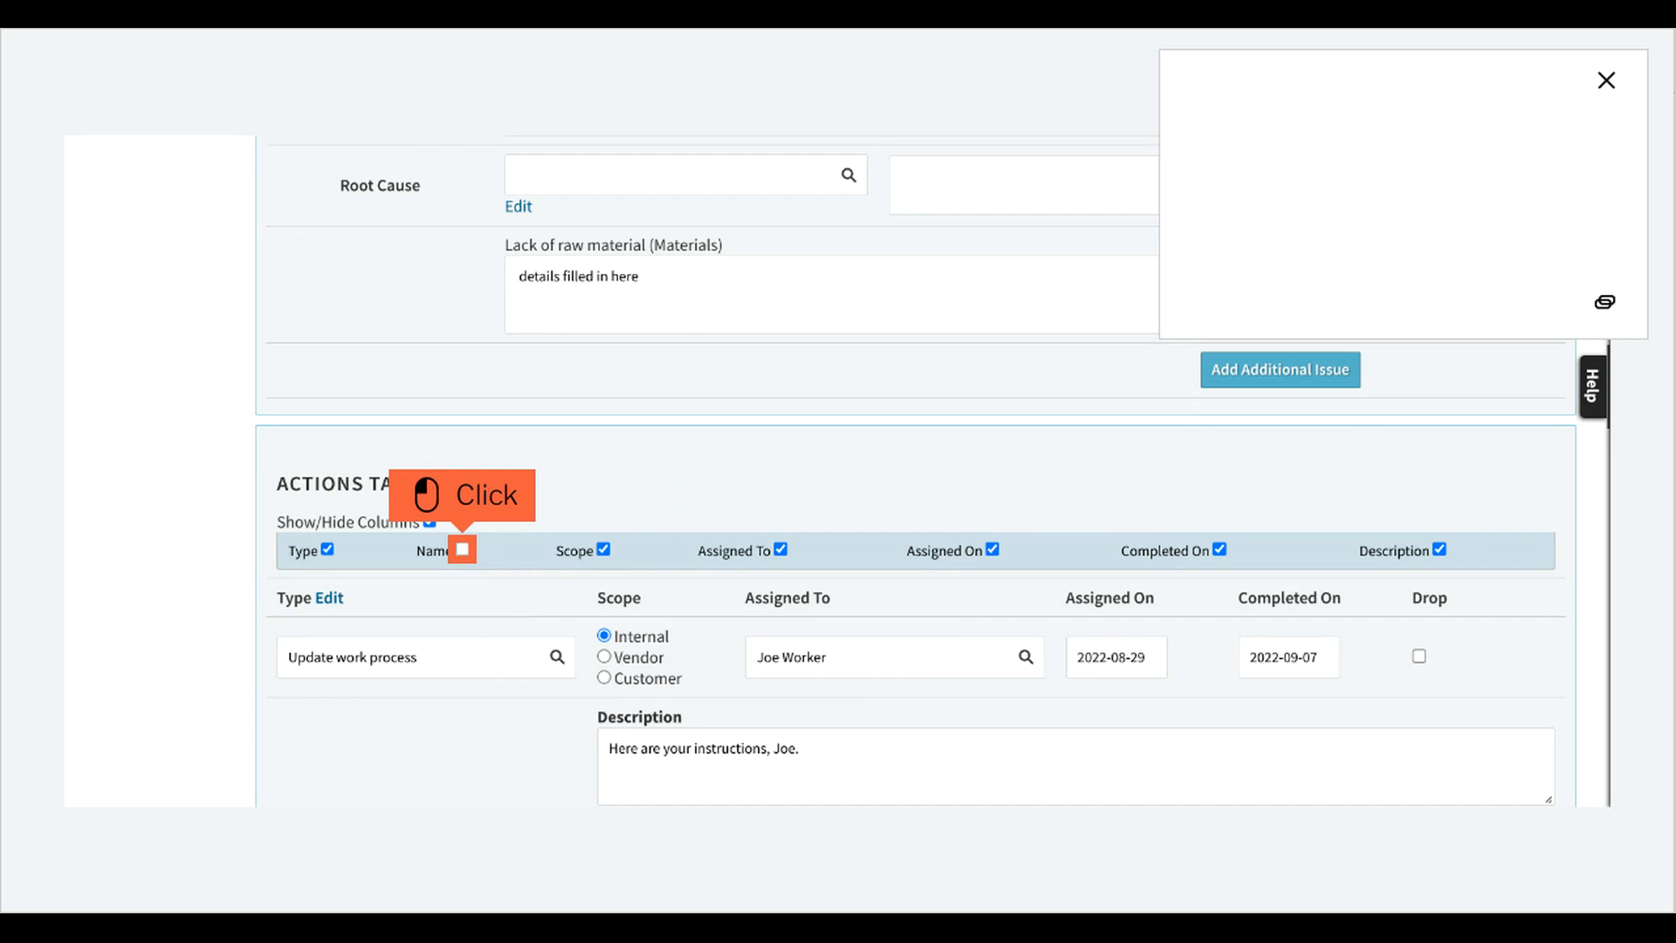
Reshow the Name column in the Actions Taken section.
{"action": "left_click", "coordinate": [462, 549]}
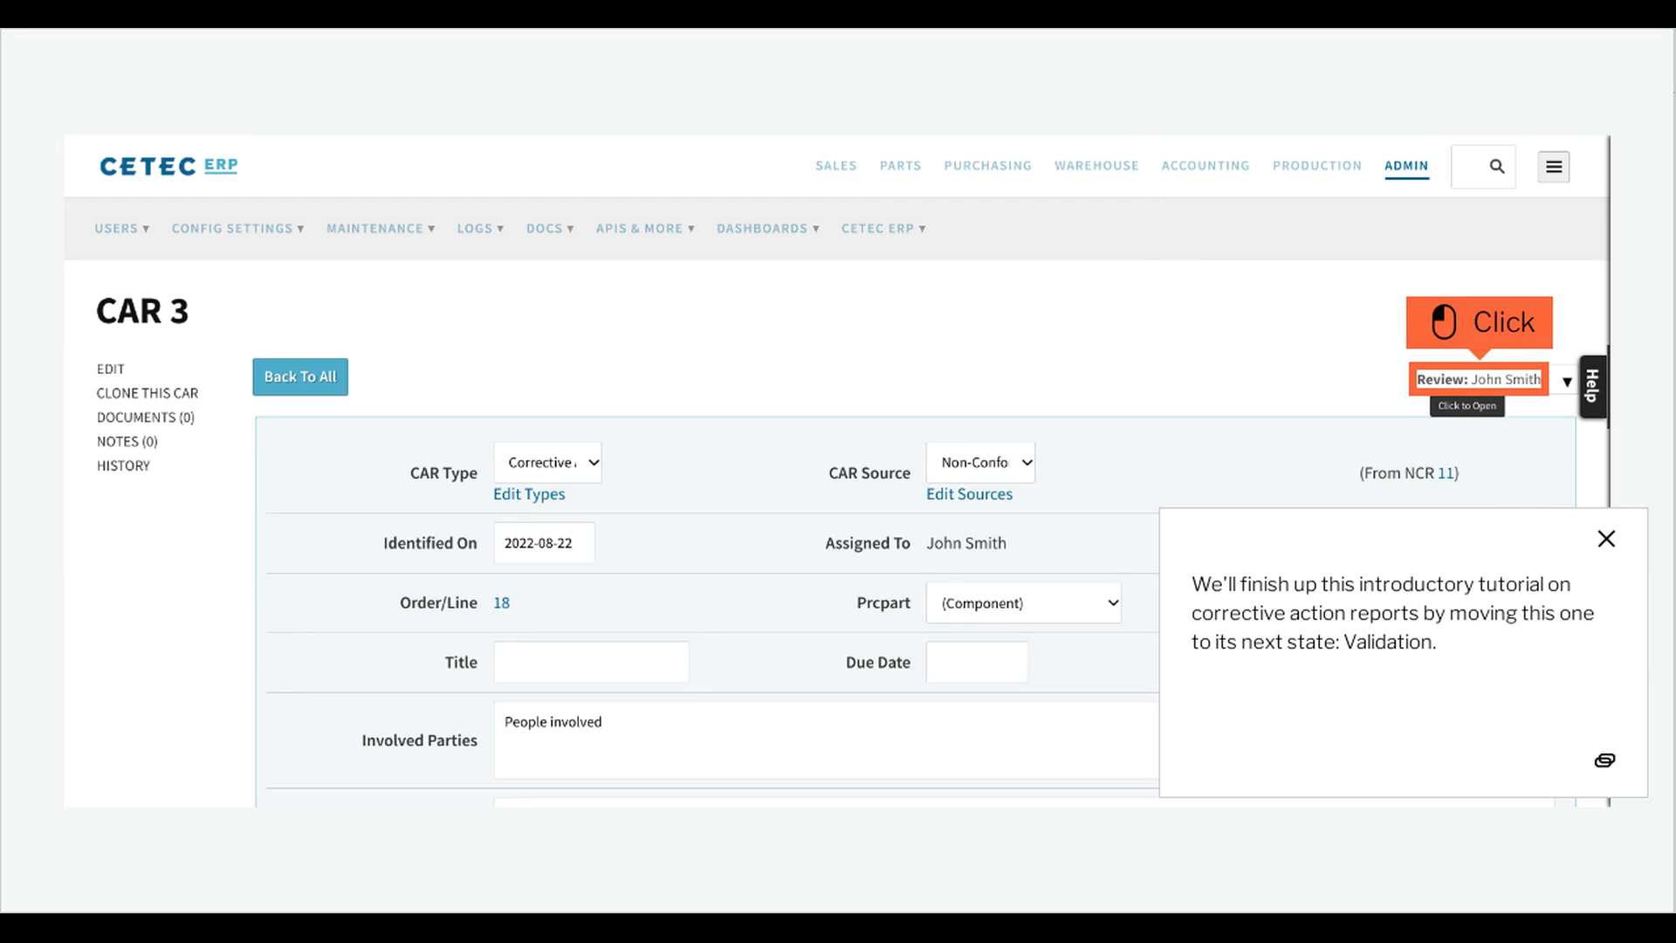
Move the CAR from Review to Validation, assigning the validation stage to the chosen internal user.
{"action": "left_click", "coordinate": [1512, 393]}
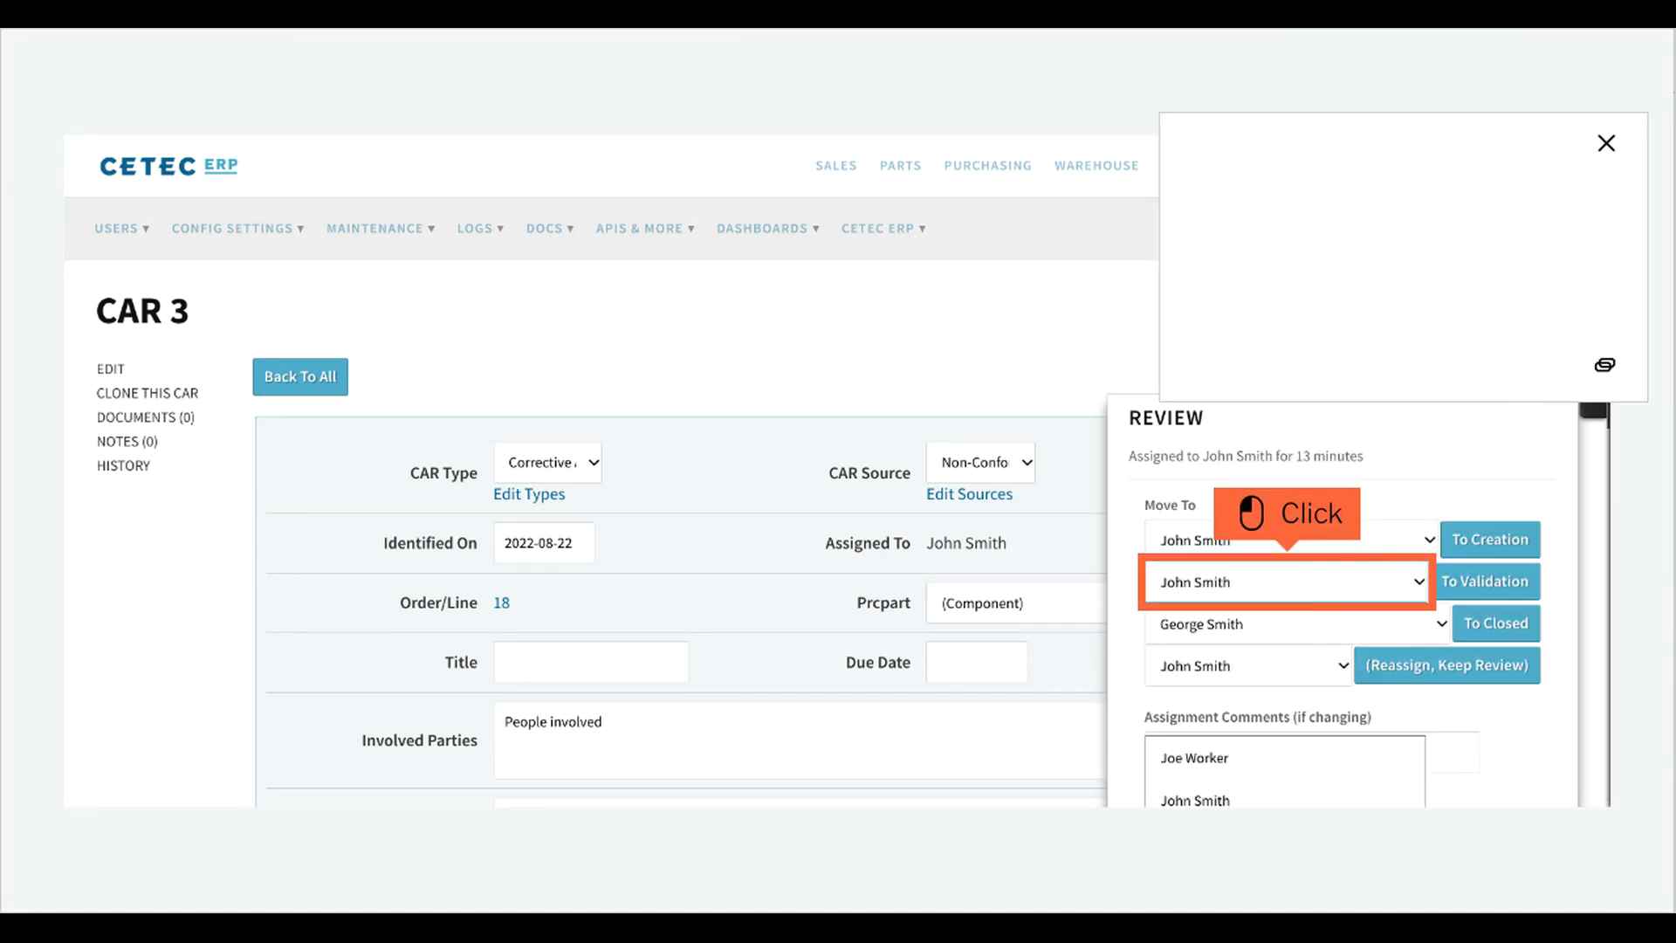
{"action": "left_click", "coordinate": [1319, 599]}
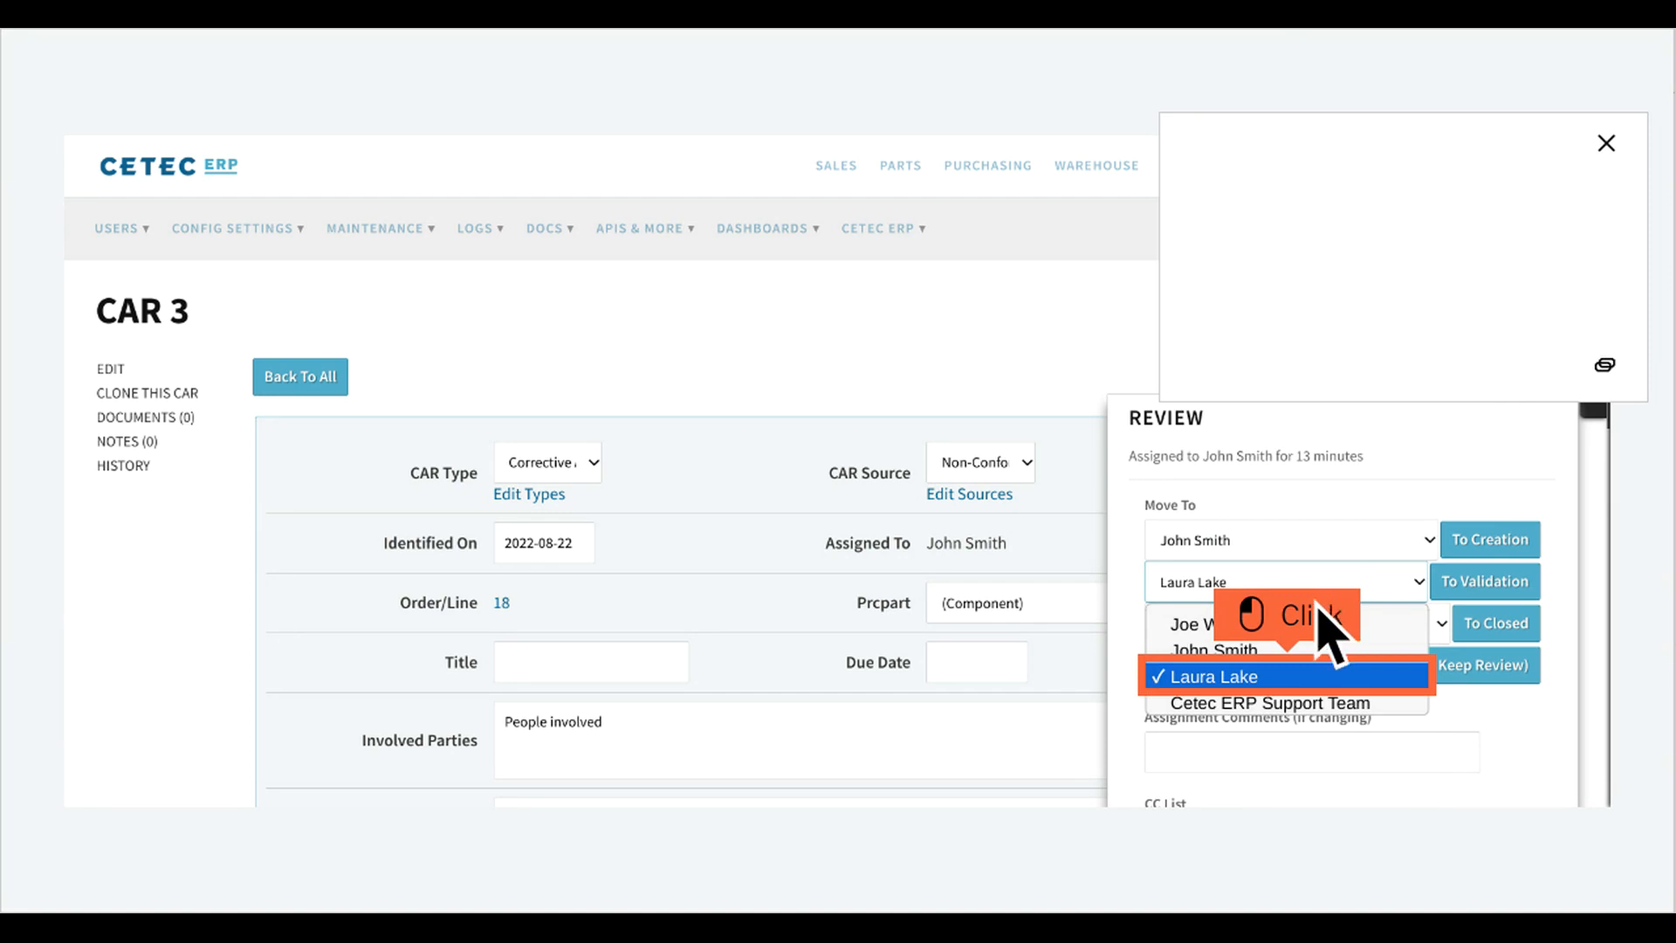
{"action": "left_click", "coordinate": [1319, 685]}
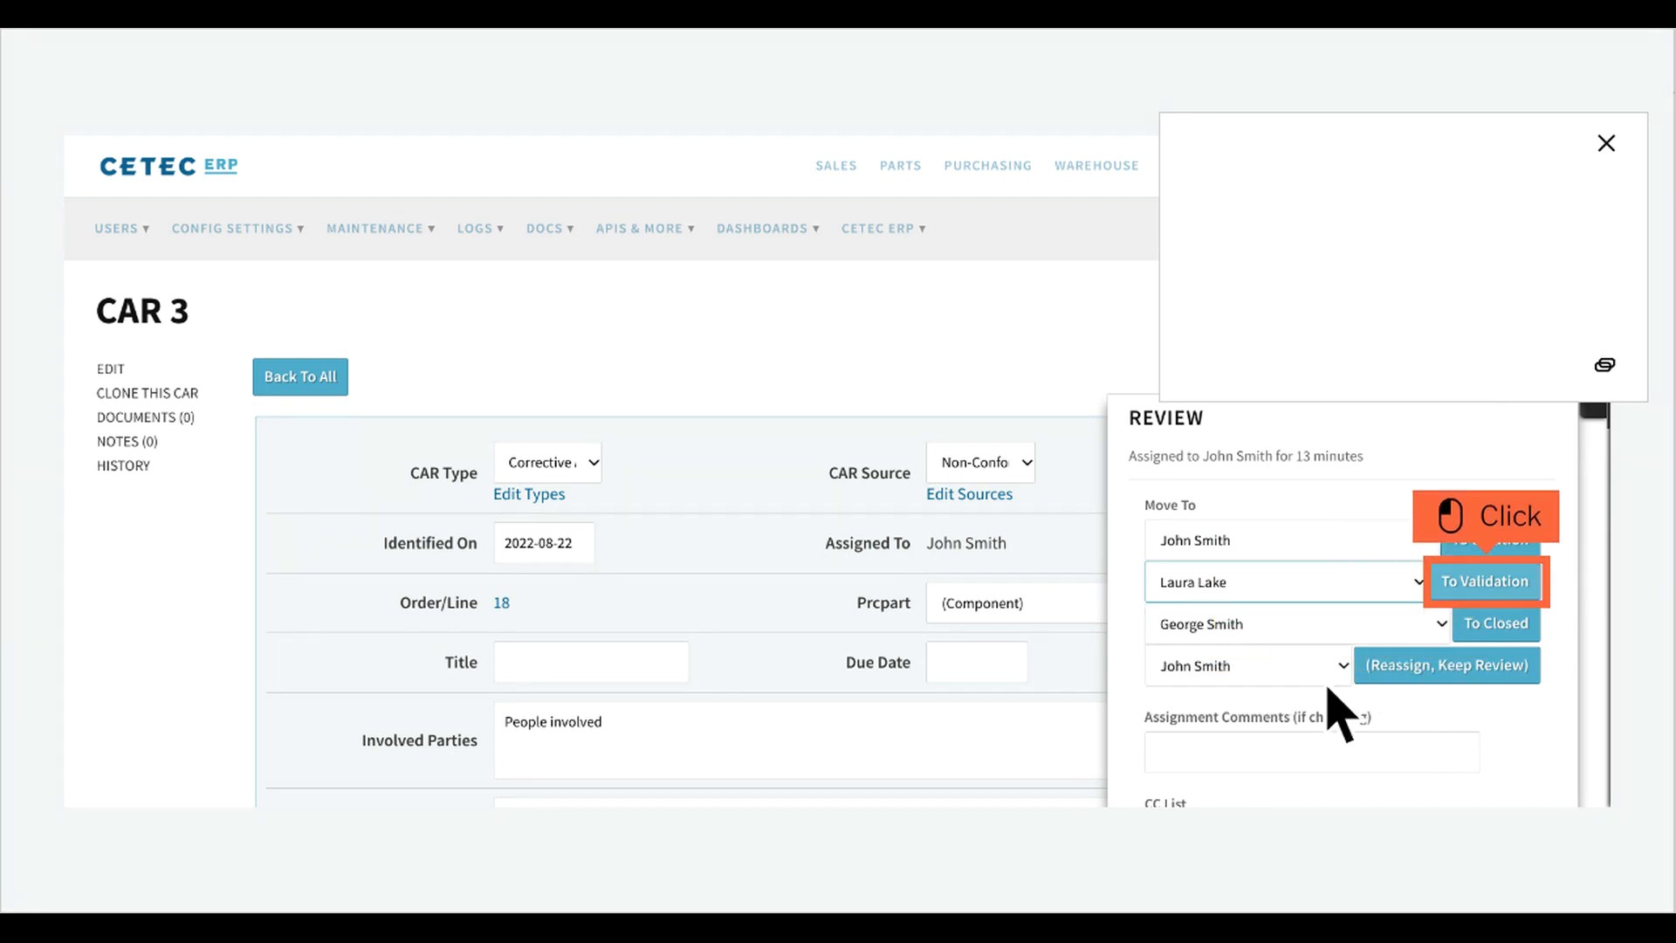
{"action": "left_click", "coordinate": [1519, 597]}
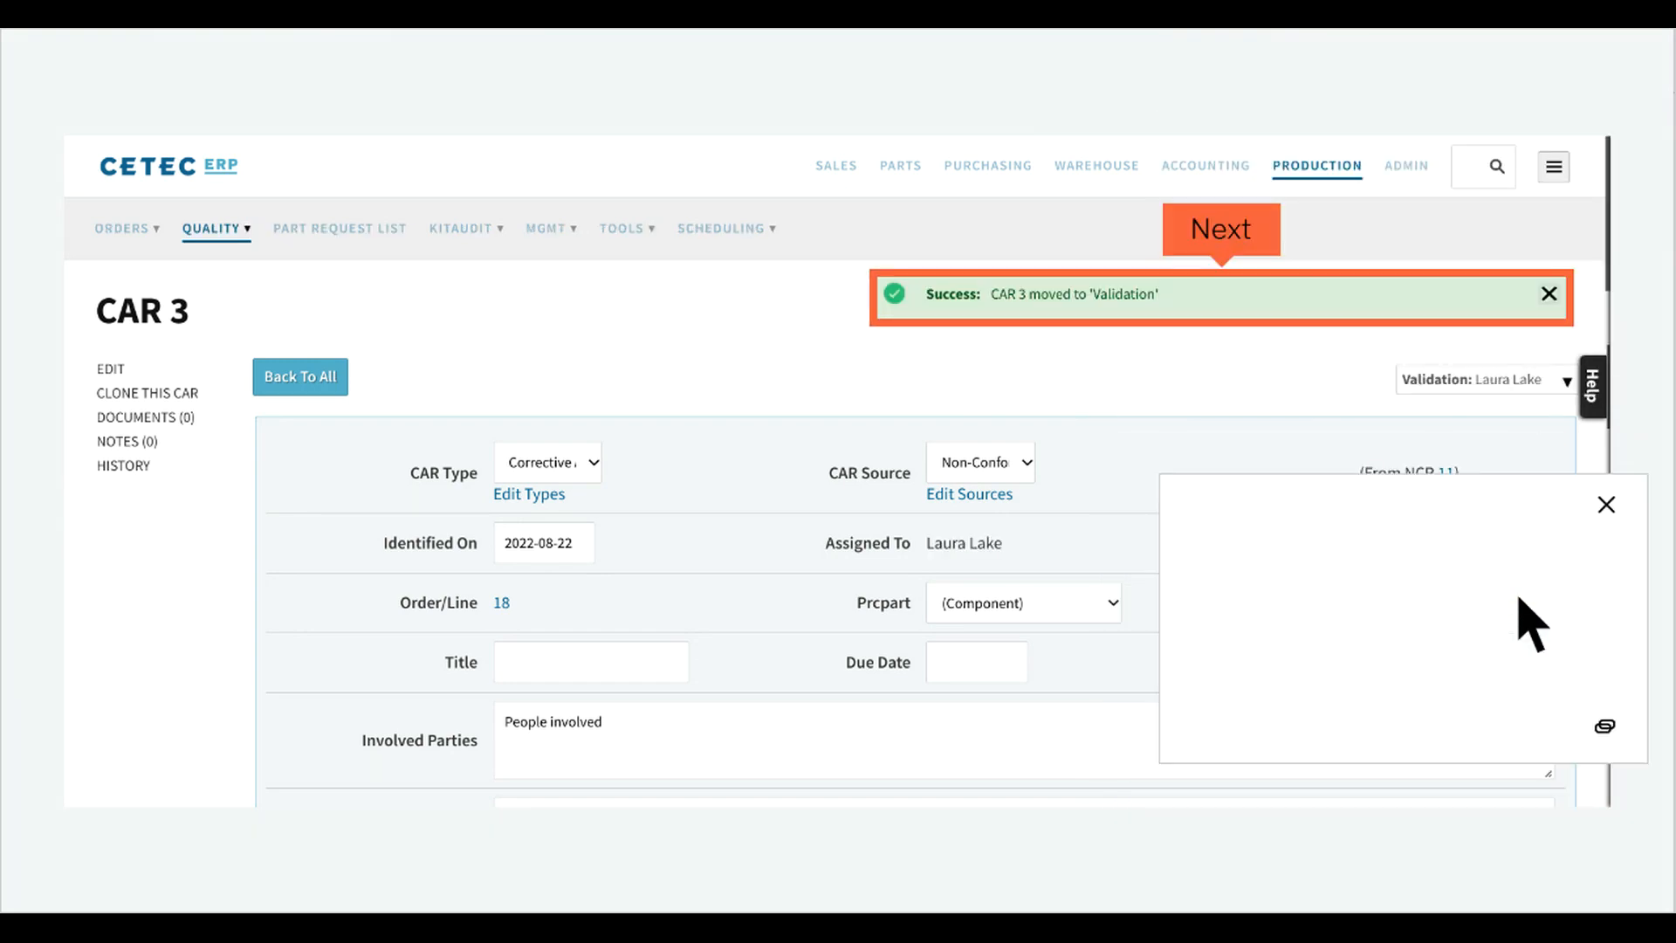
{"action": "left_click", "coordinate": [1254, 246]}
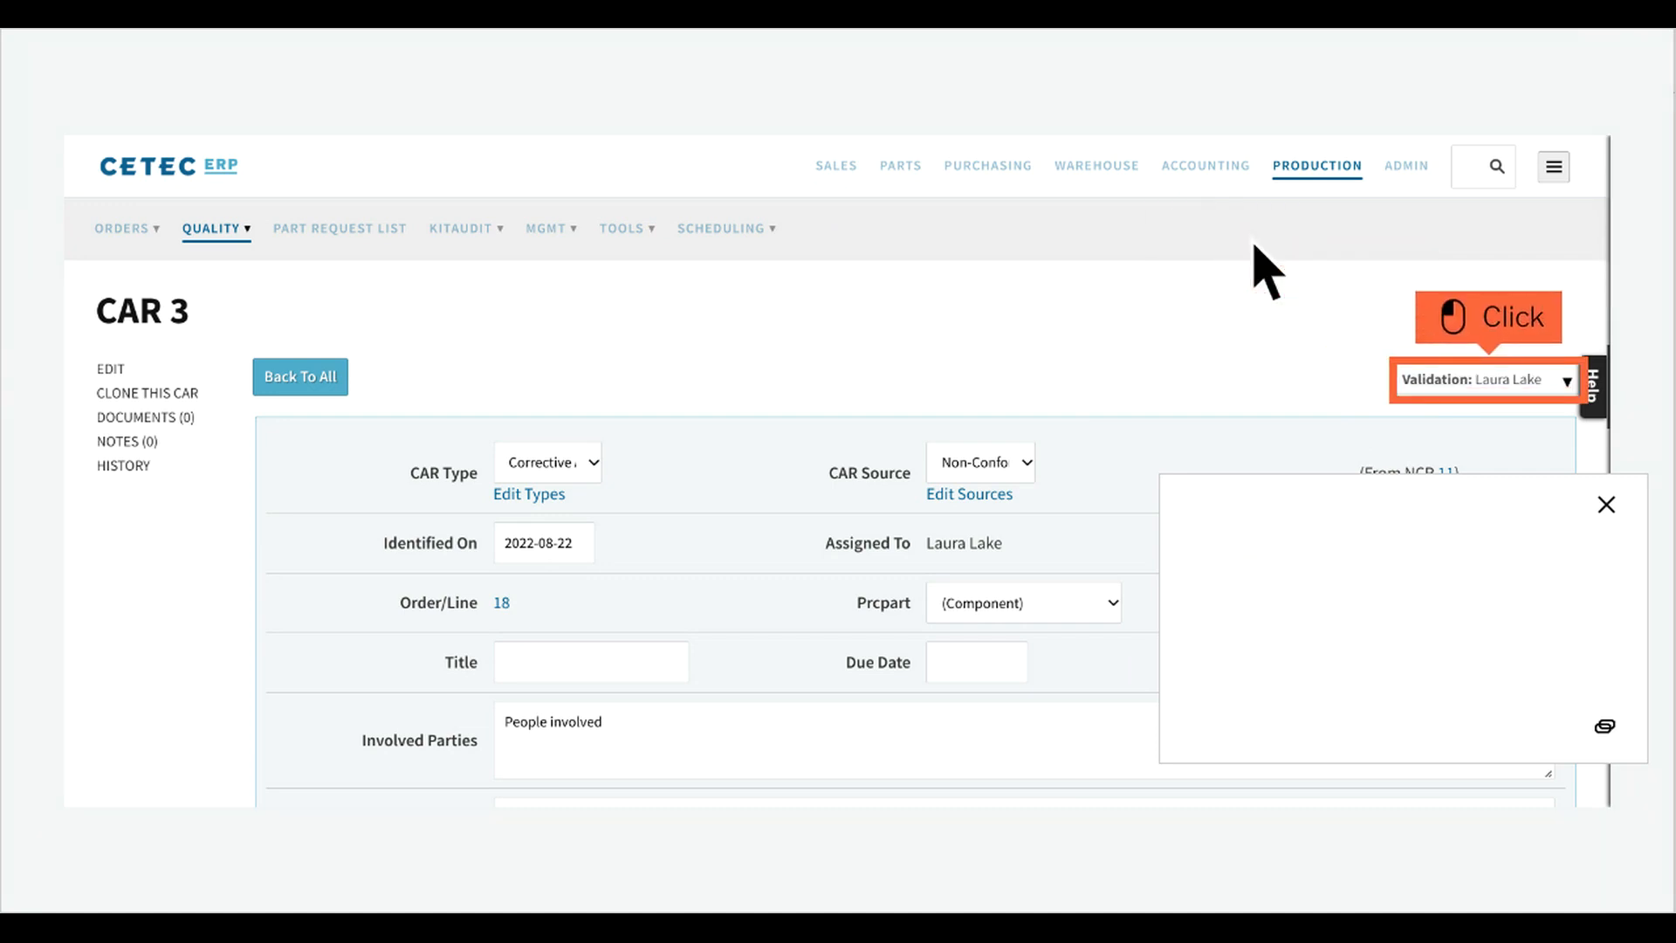
{"action": "left_click", "coordinate": [1522, 395]}
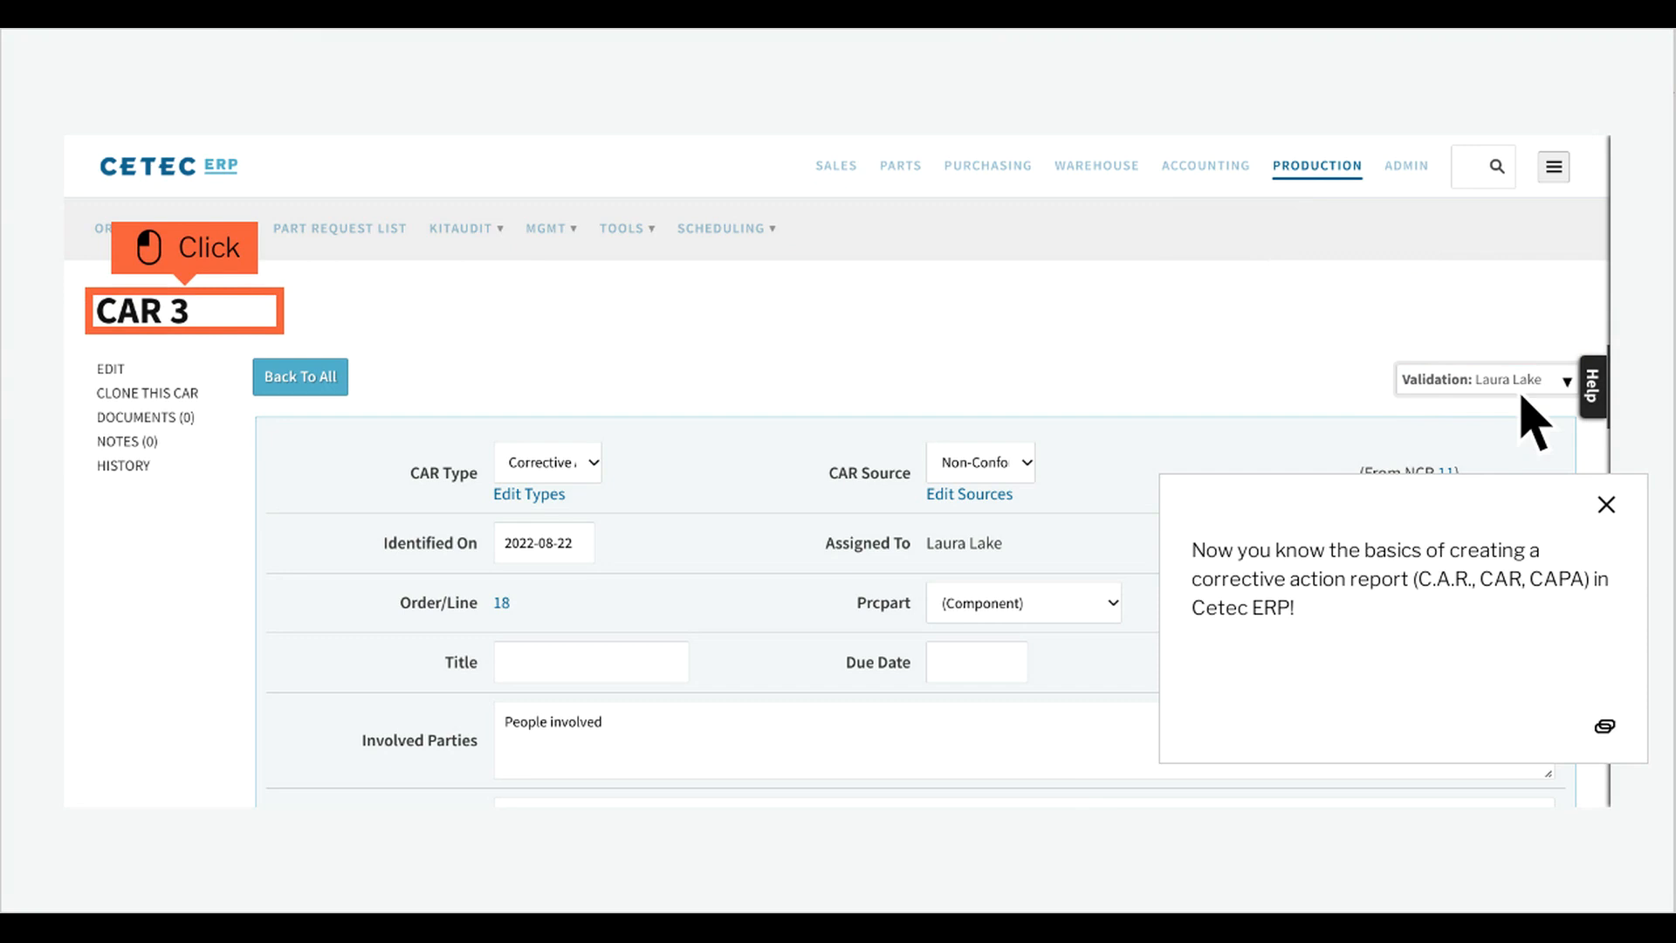